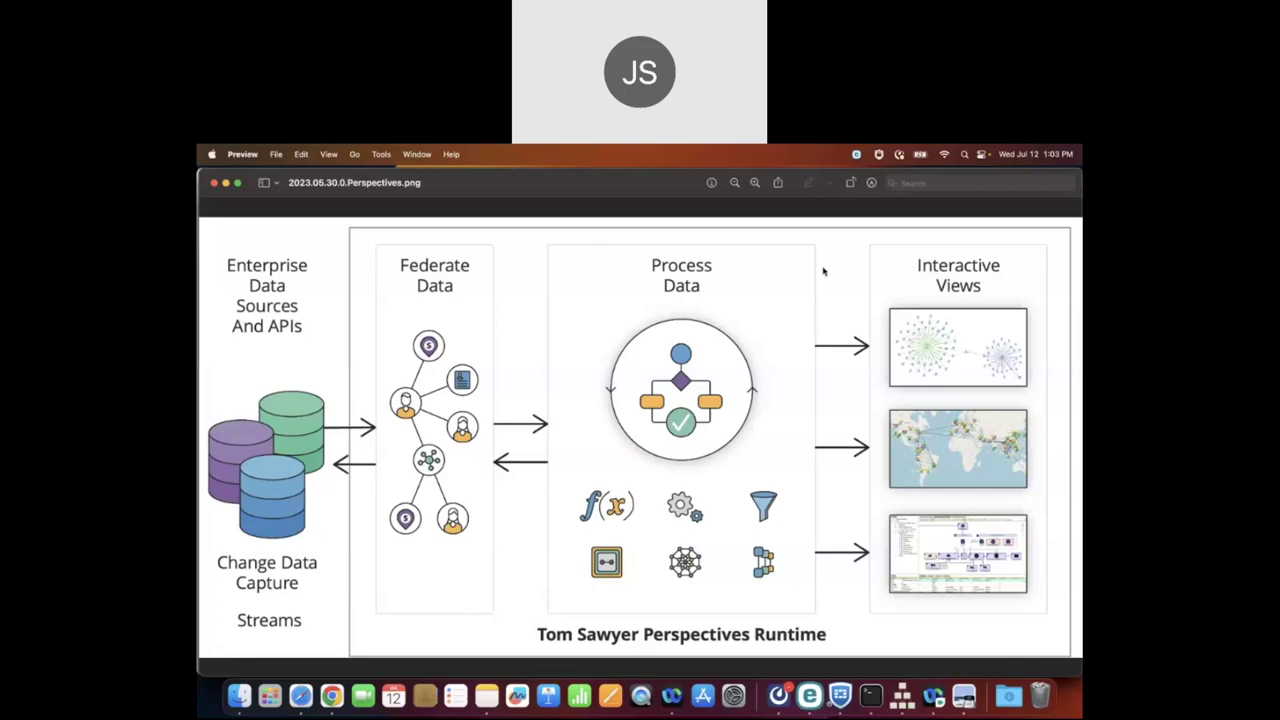
Step: Minimise the two Preview images and switch to the QueryBuilder project in Tom Sawyer Perspectives Designer
left_click(226, 184)
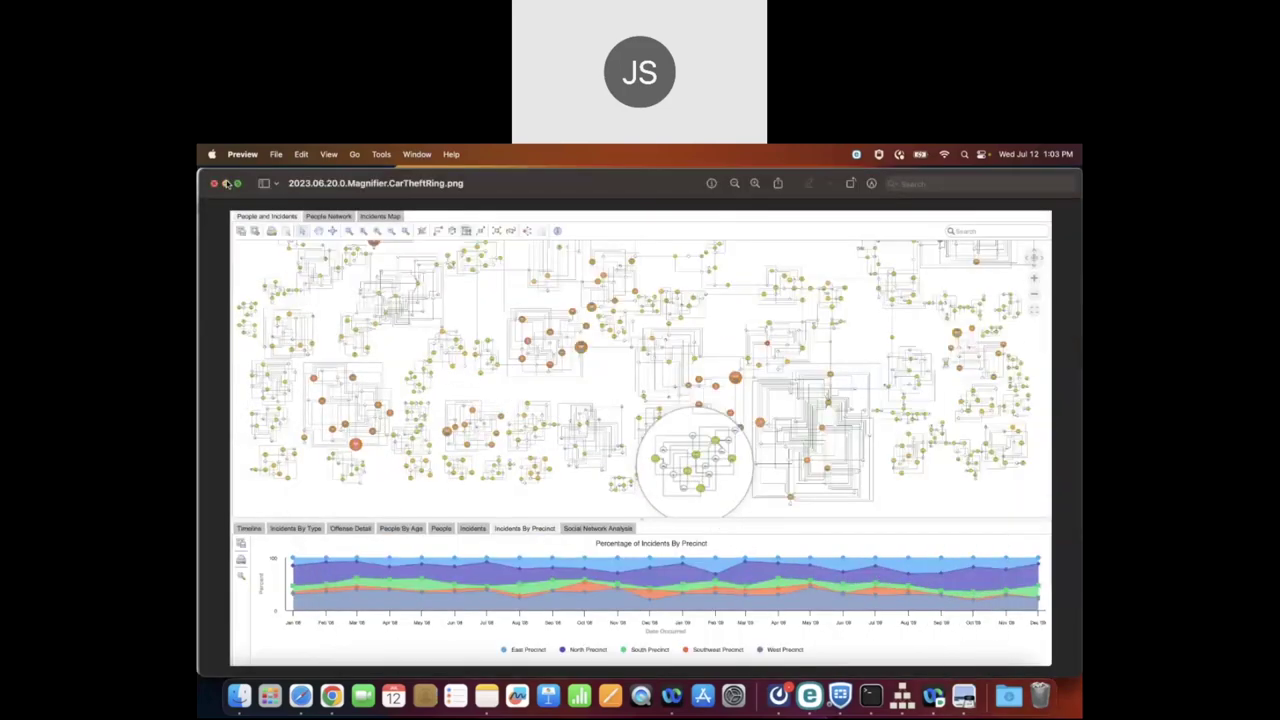
left_click(226, 184)
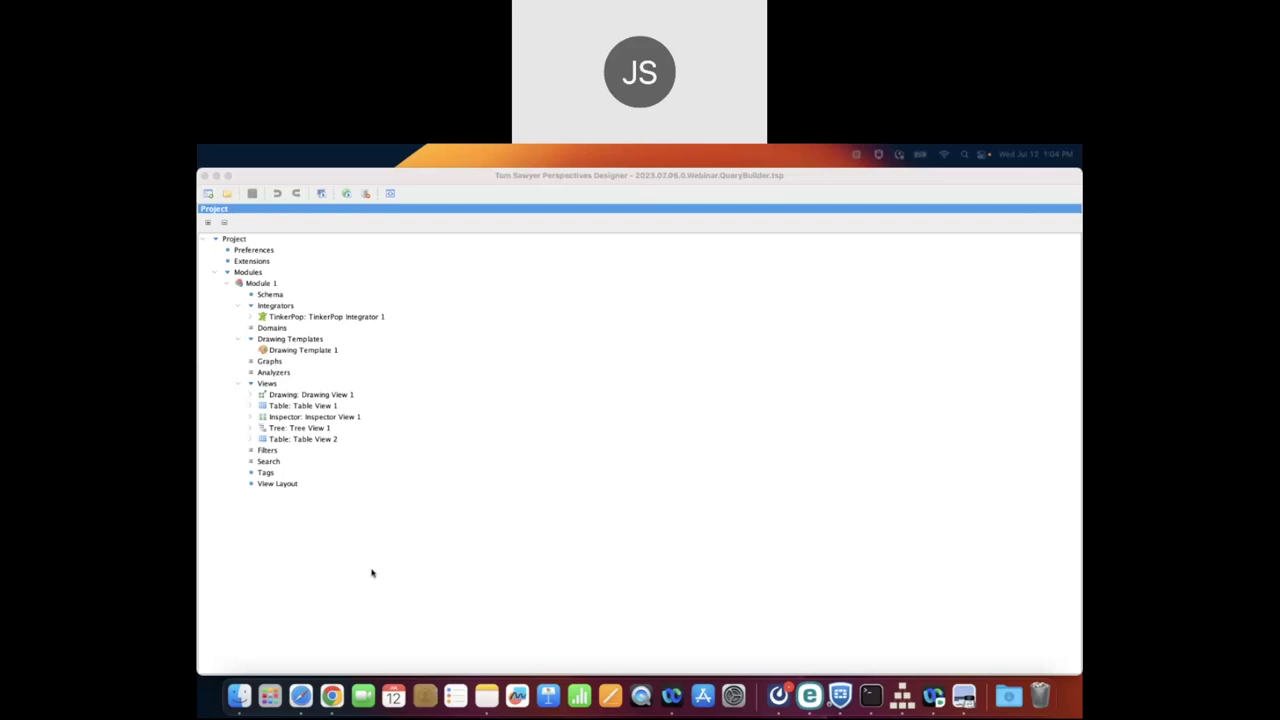
left_click(510, 445)
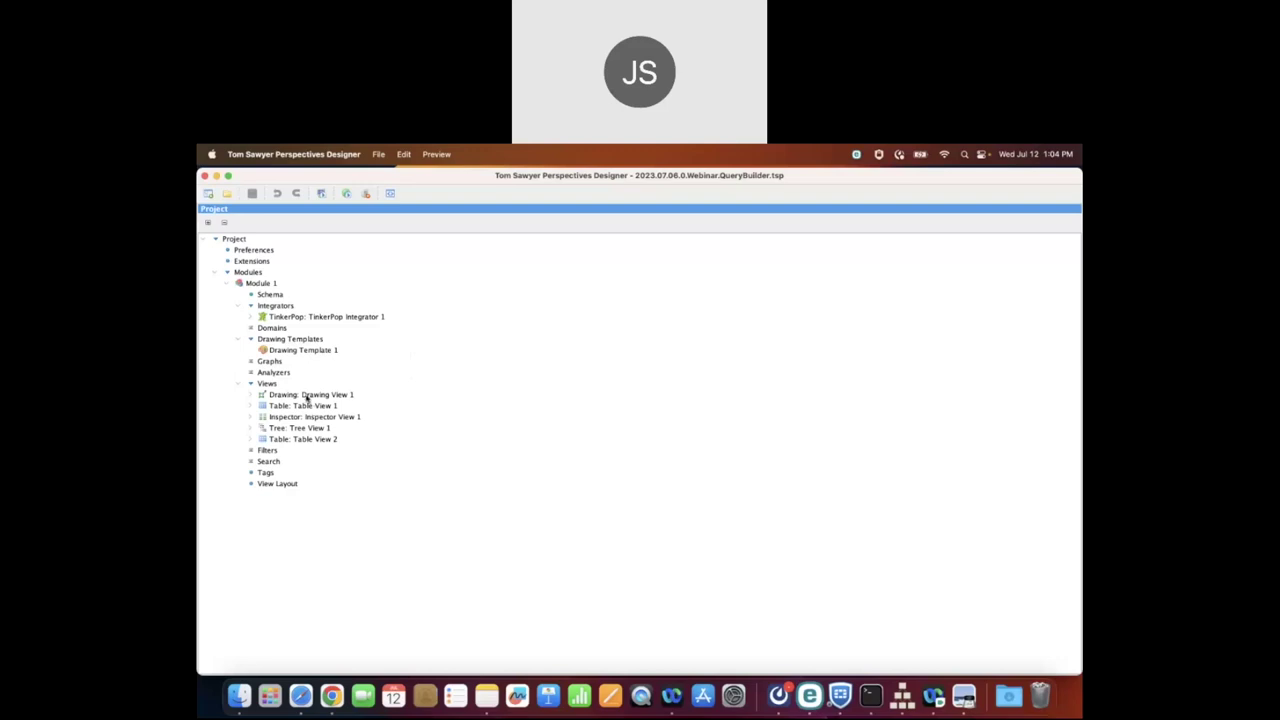
Step: Enable the schema drawing for Module 1 with all attributes shown and examine the song element type's attributes
left_click(281, 296)
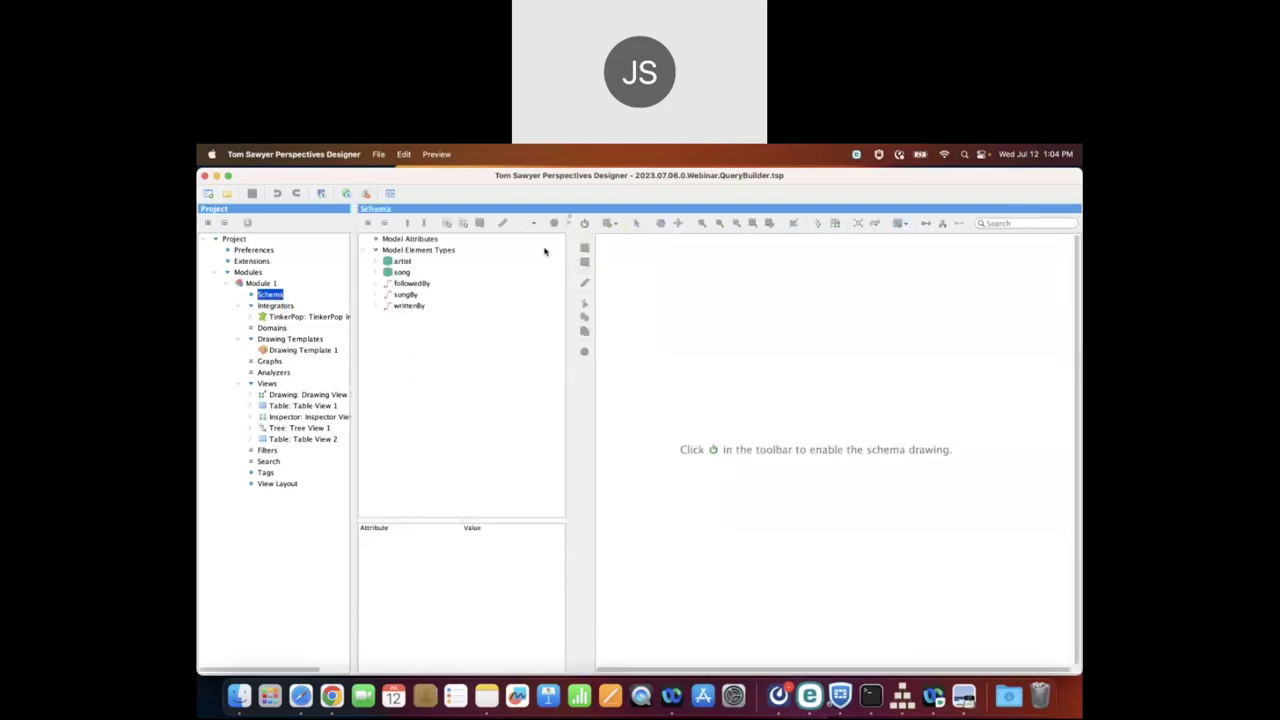
left_click(585, 224)
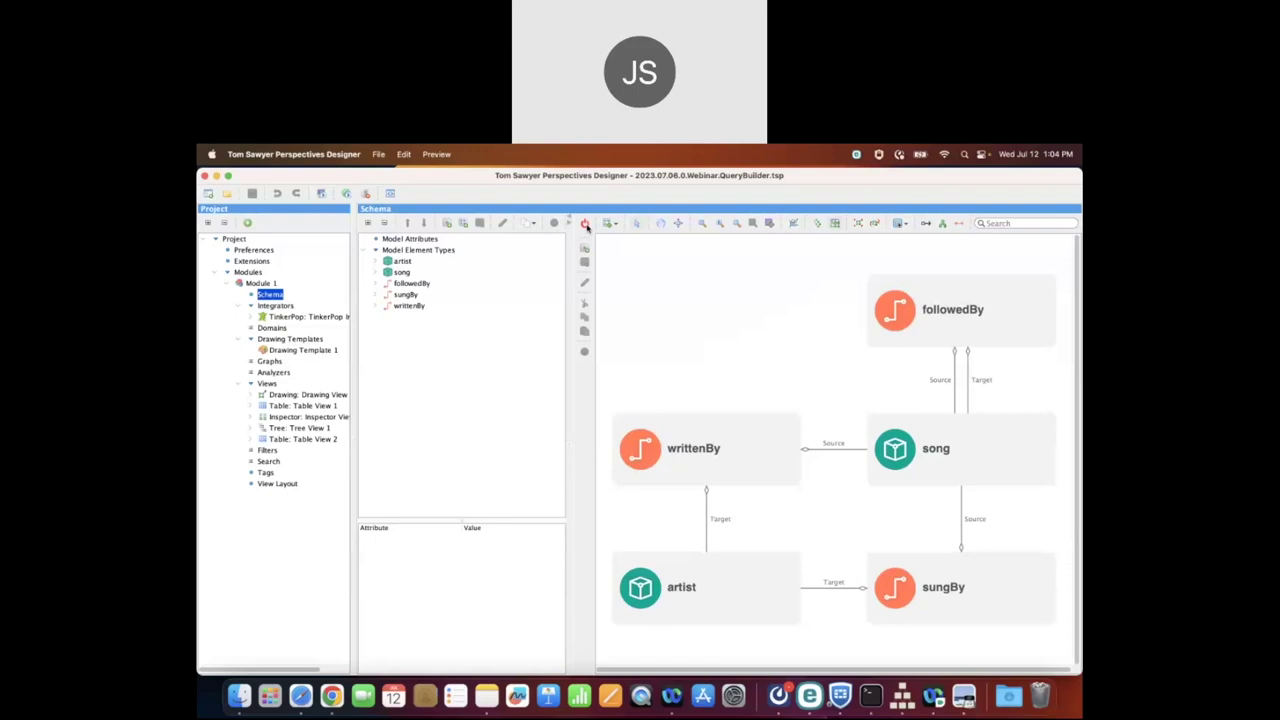
left_click(904, 224)
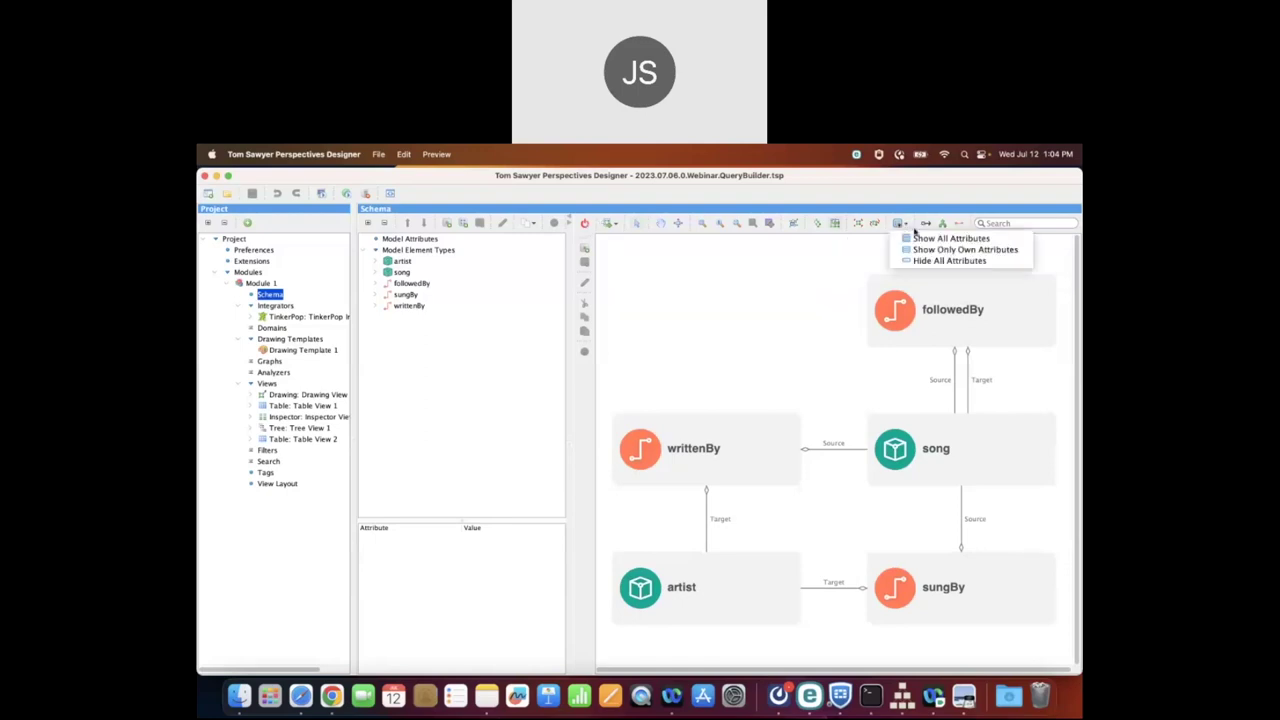
left_click(918, 239)
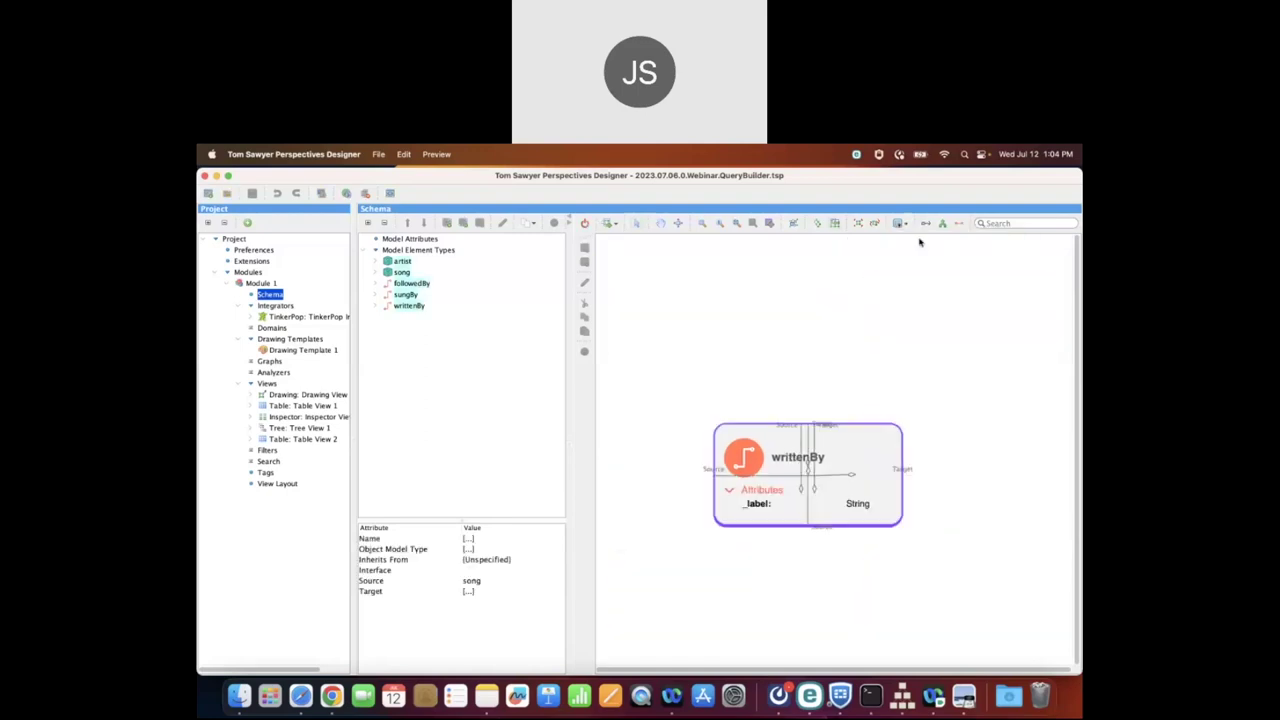
left_click(704, 225)
left_click_drag(680, 408, 894, 608)
left_click_drag(699, 373, 972, 622)
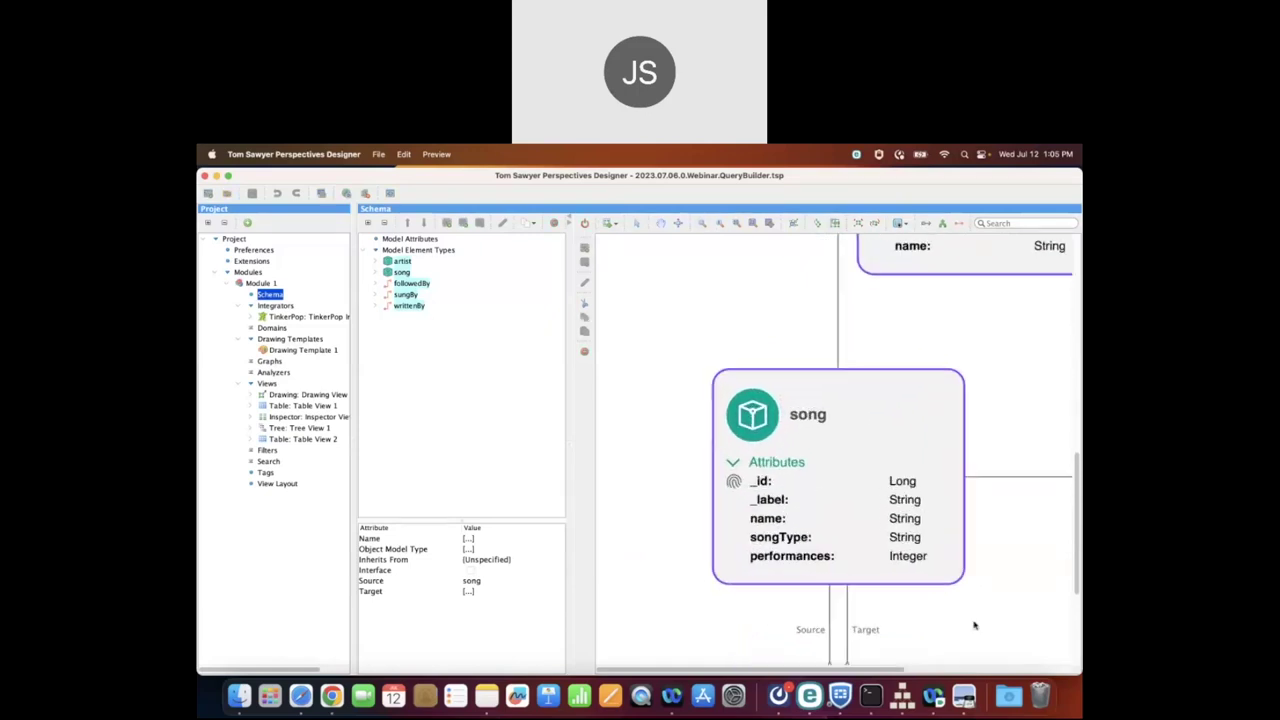
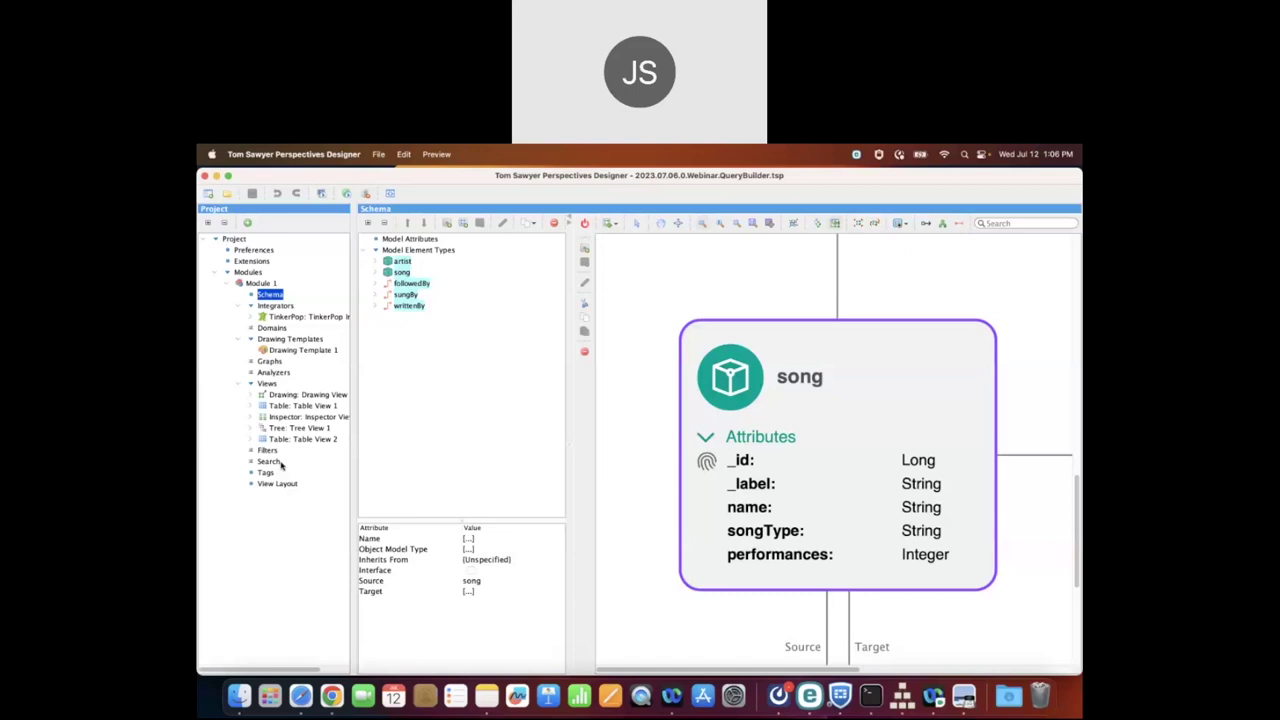
Step: Review the module's view layout and open the Default toolbar definition of Drawing View 1
left_click(278, 484)
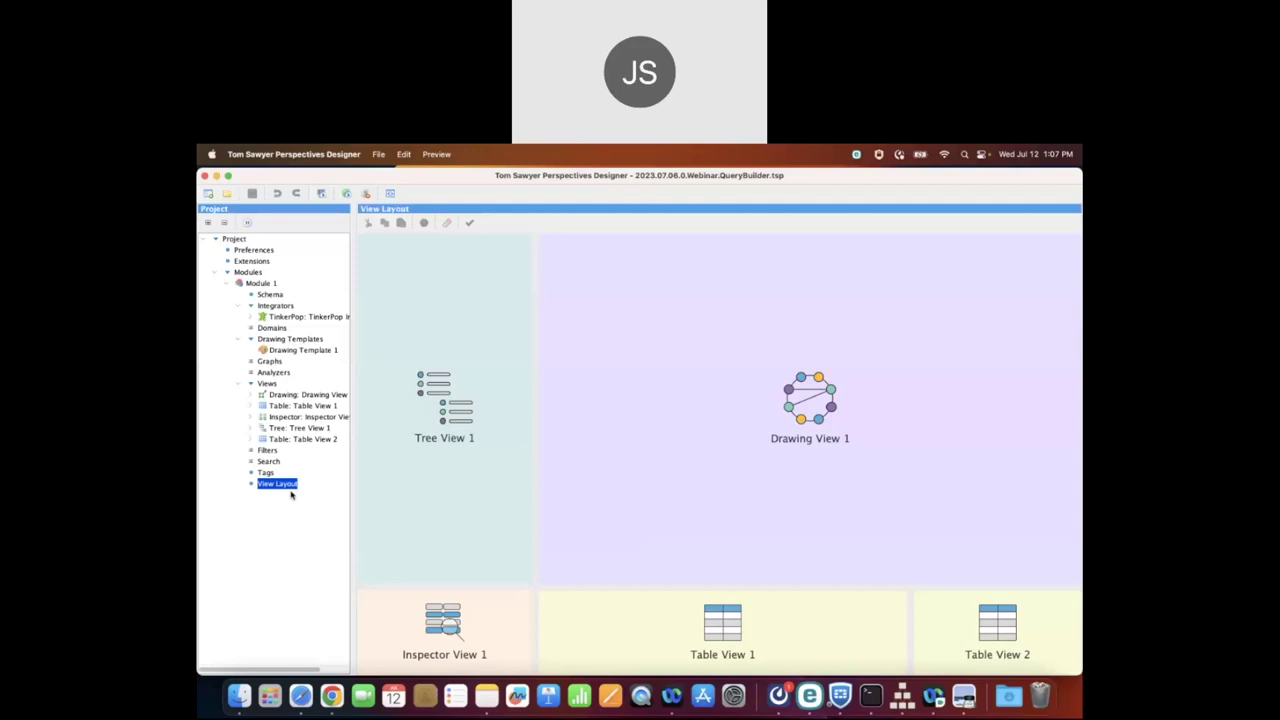
left_click(251, 395)
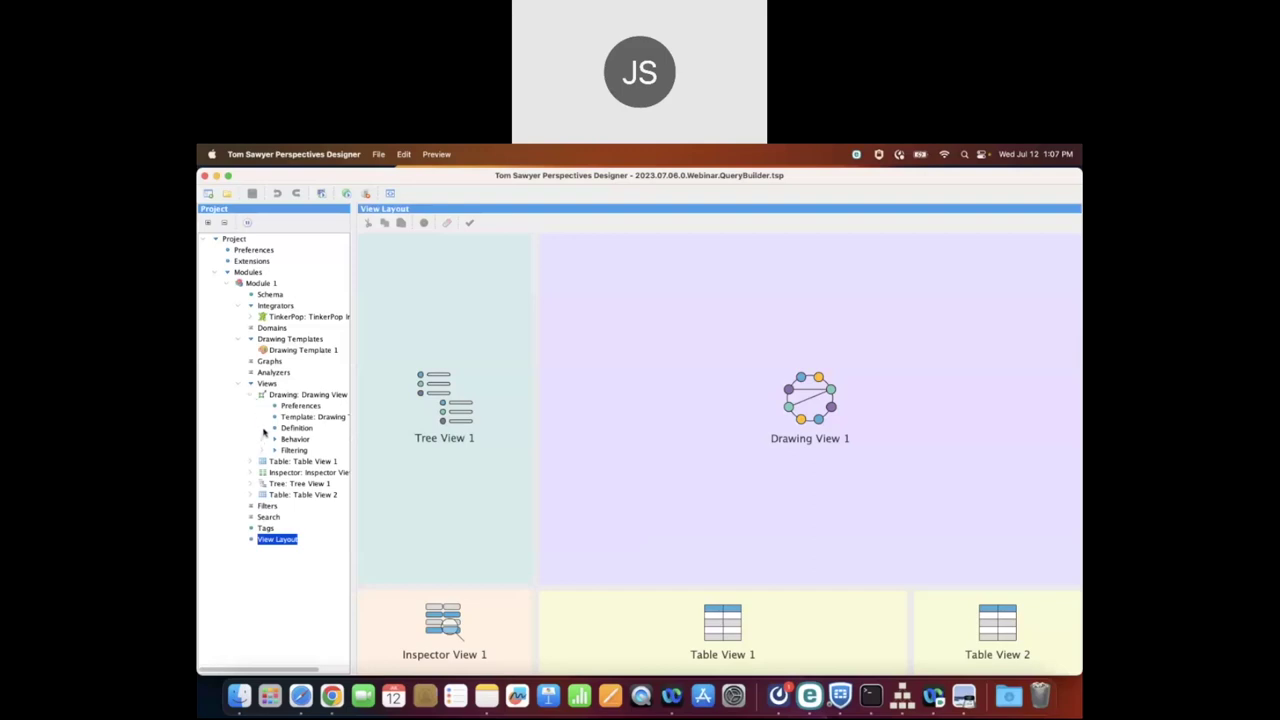
left_click(261, 441)
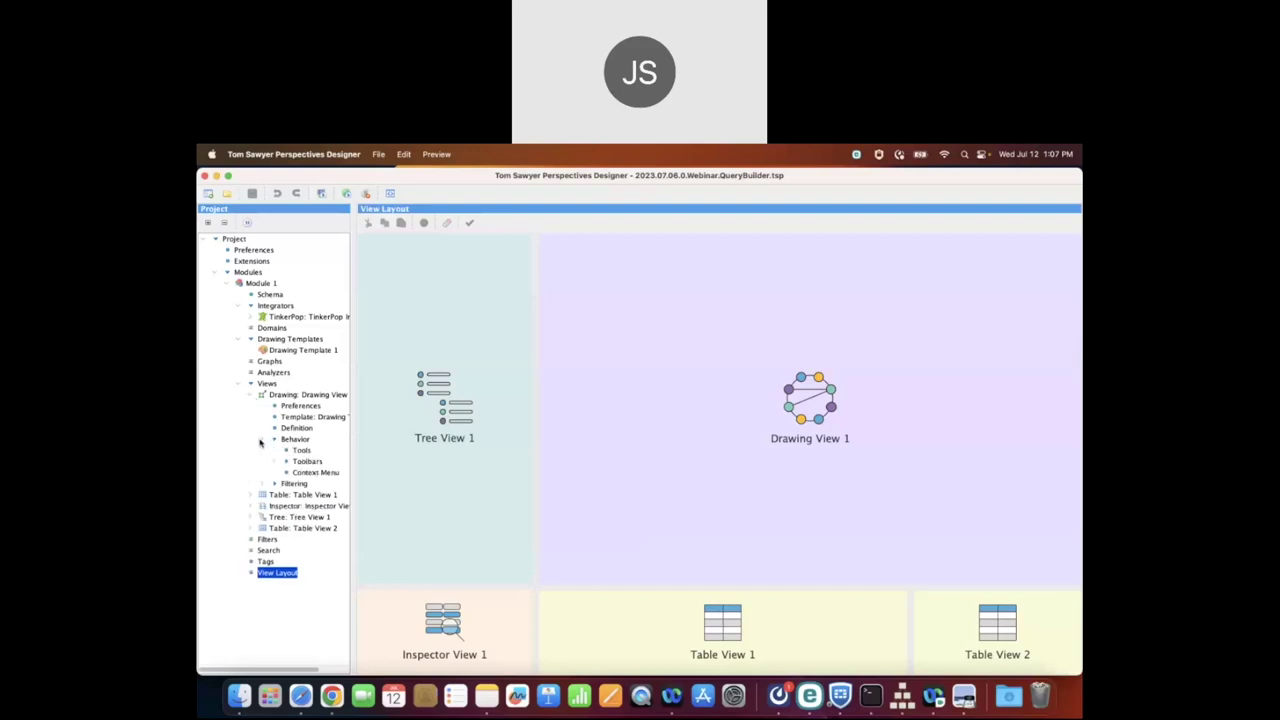
left_click(276, 463)
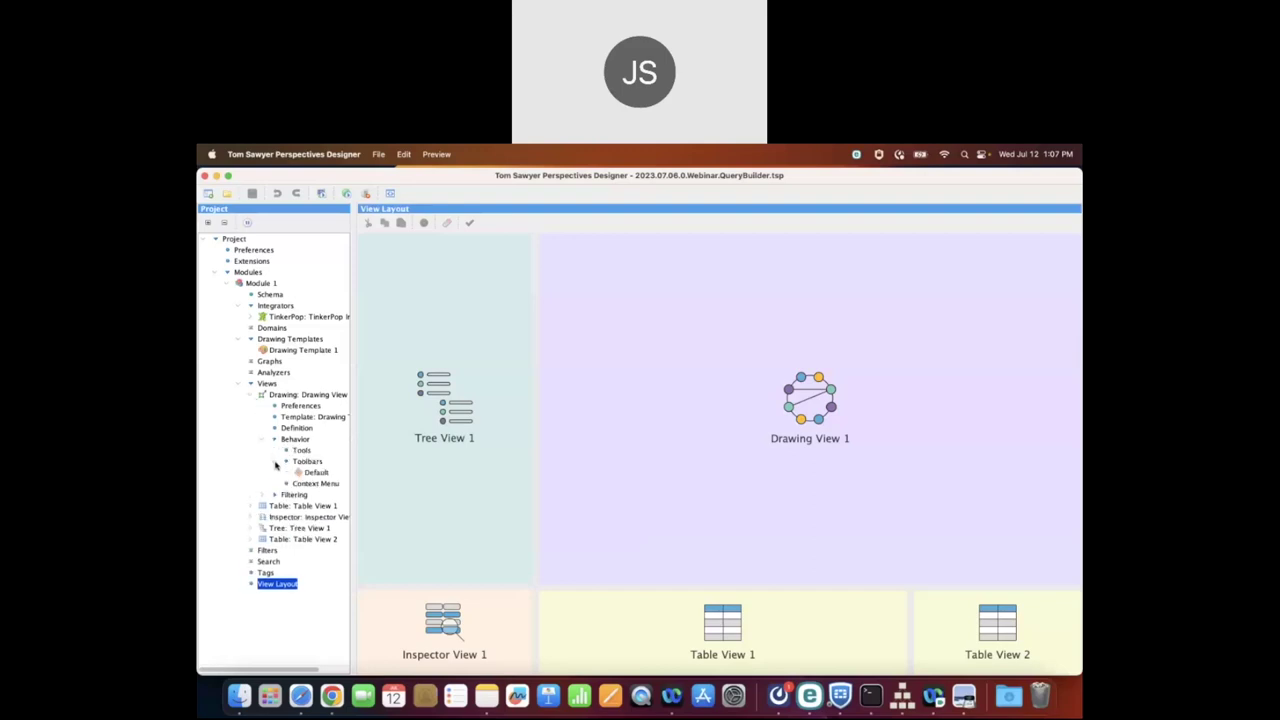
left_click(318, 473)
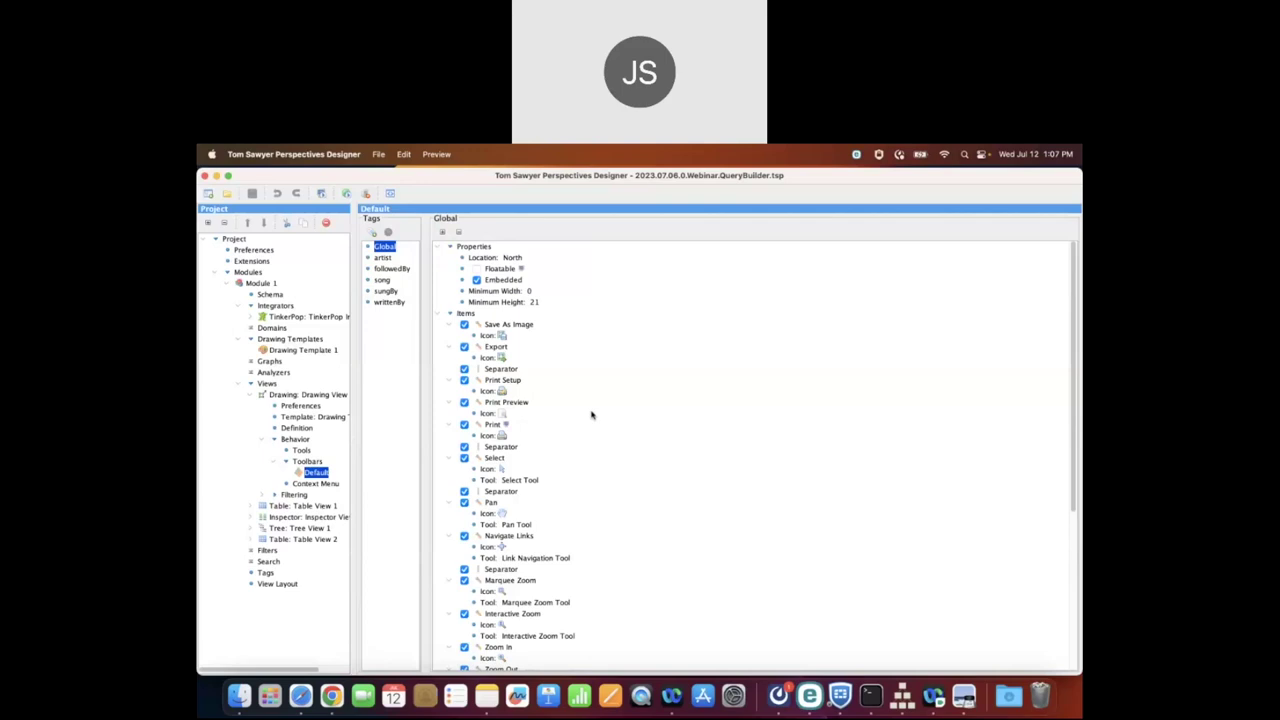
Step: Add an Open Query Builder item to the Default toolbar with TinkerPop Integrator 1 as its integrator definition
right_click(466, 314)
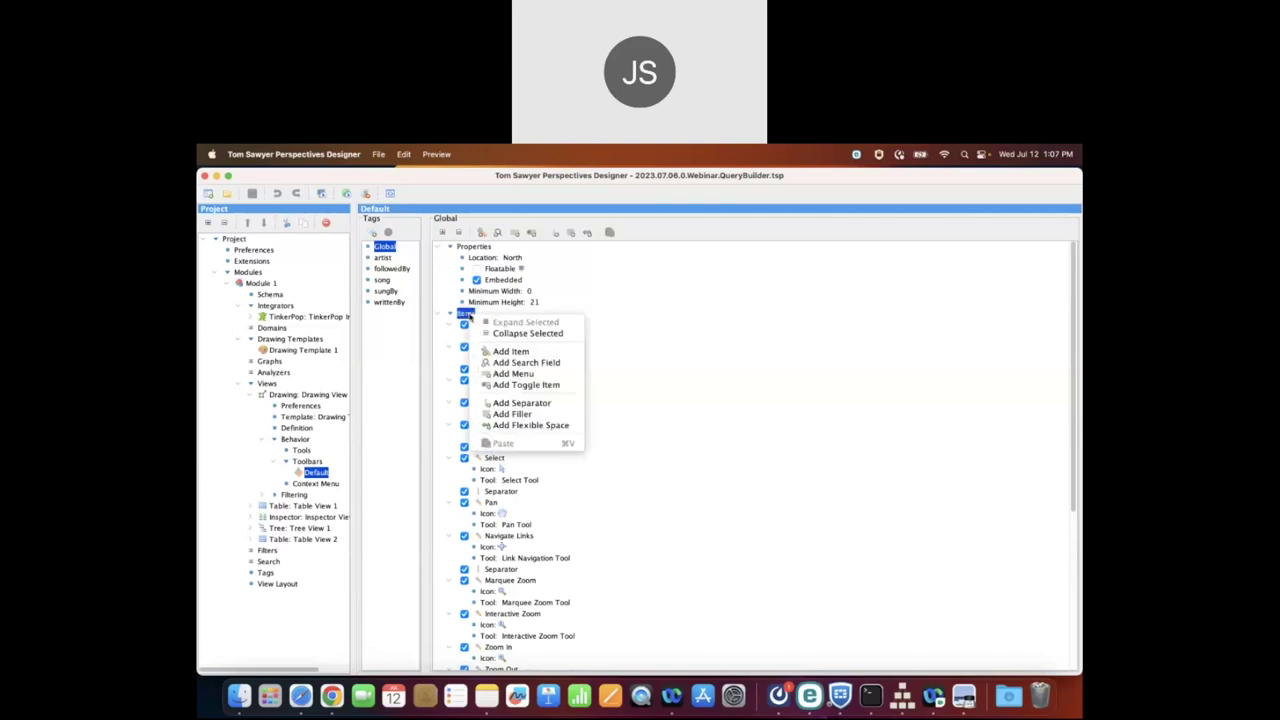
left_click(571, 352)
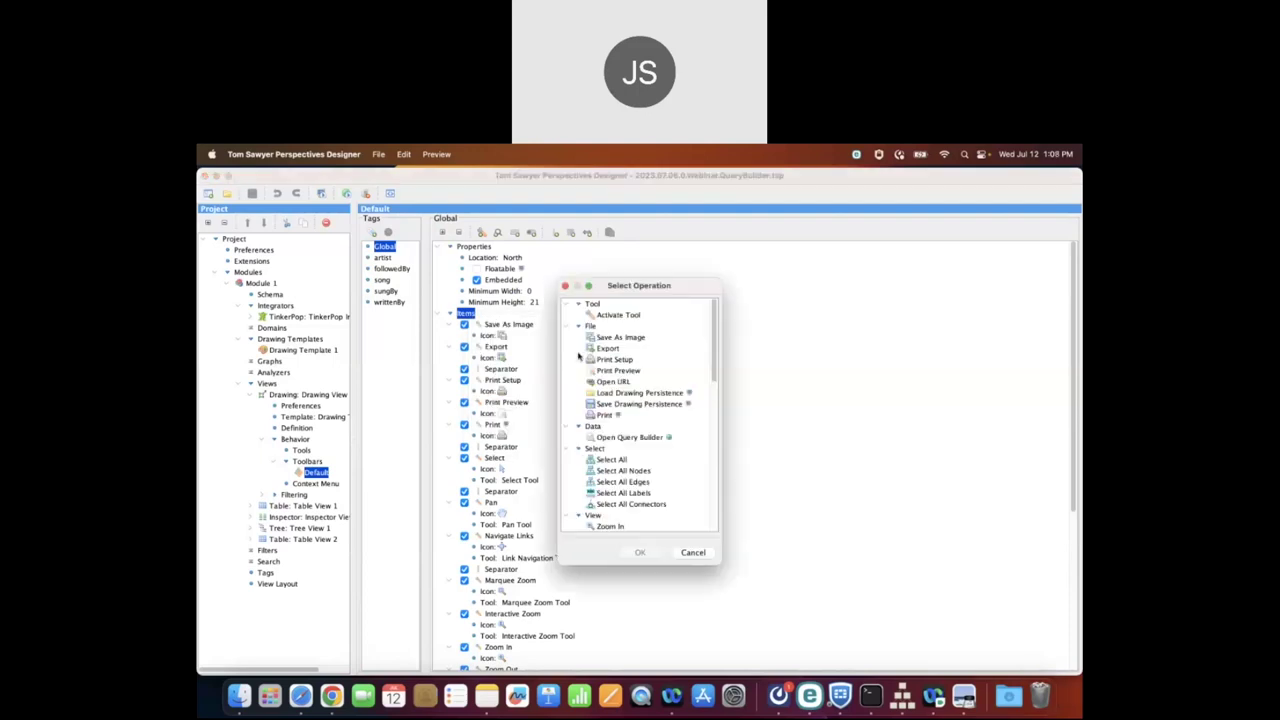
left_click(650, 443)
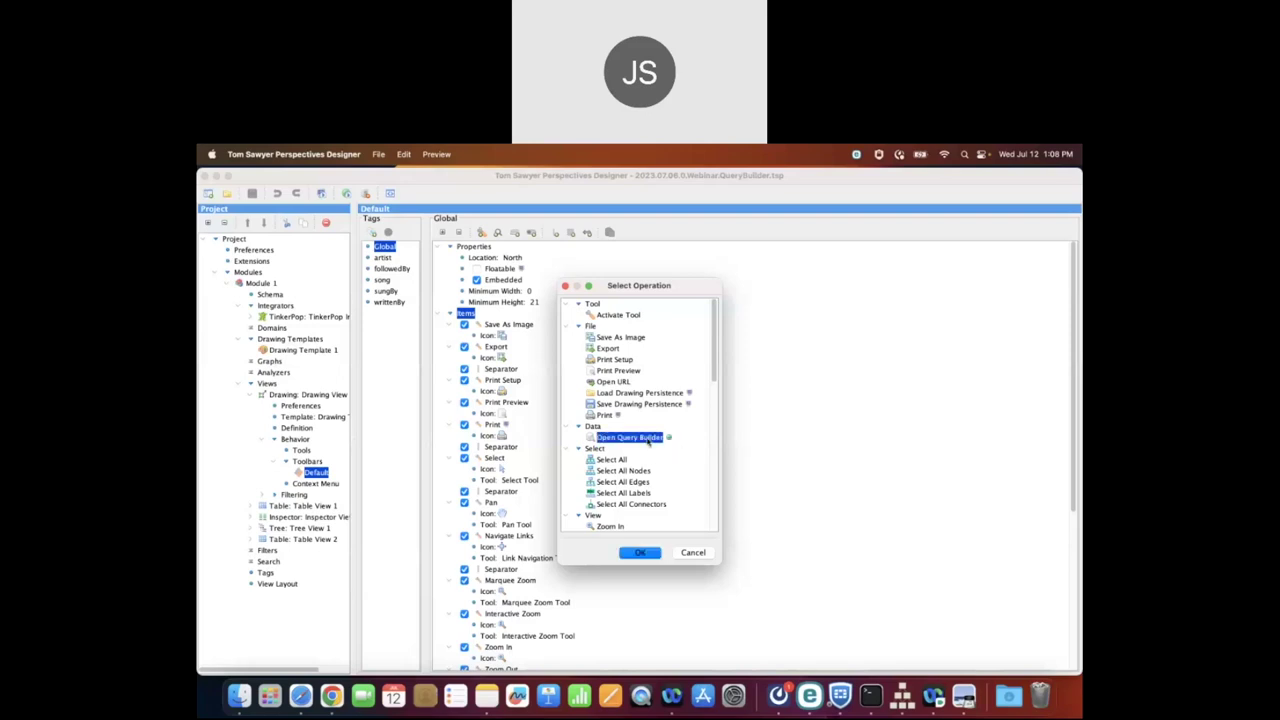
left_click(654, 553)
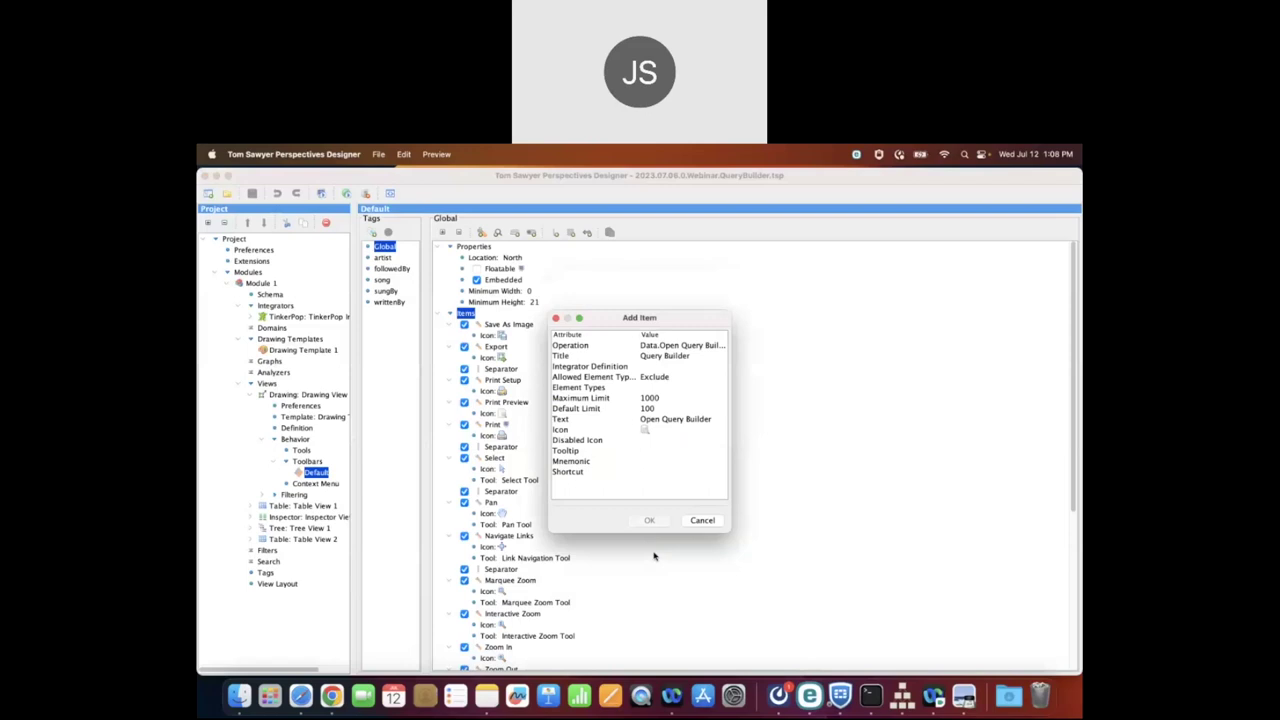
left_click(675, 367)
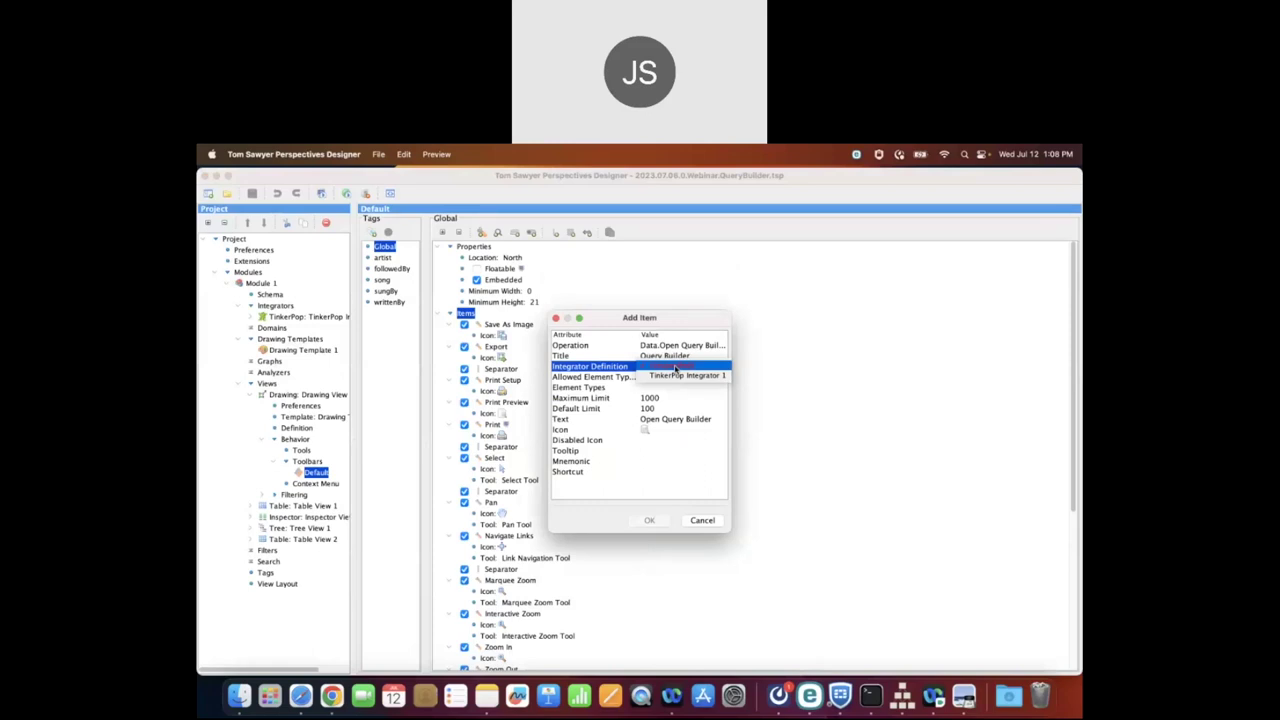
left_click(675, 369)
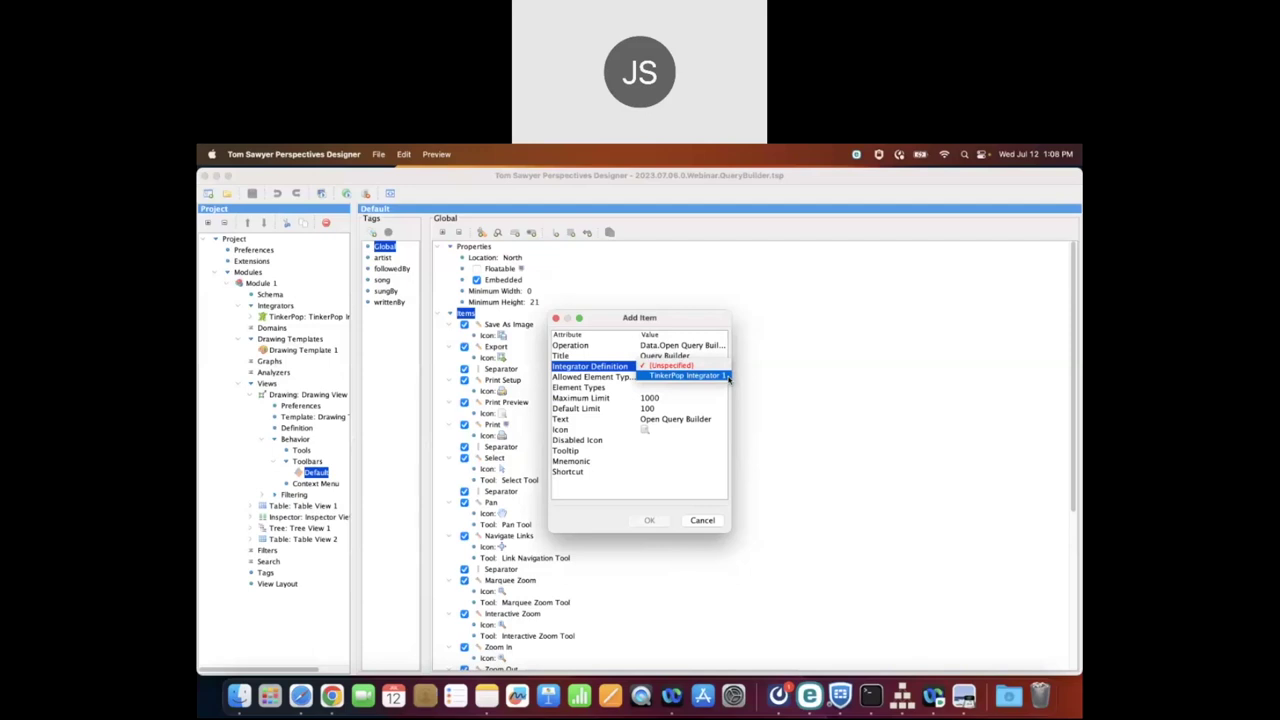
left_click(729, 377)
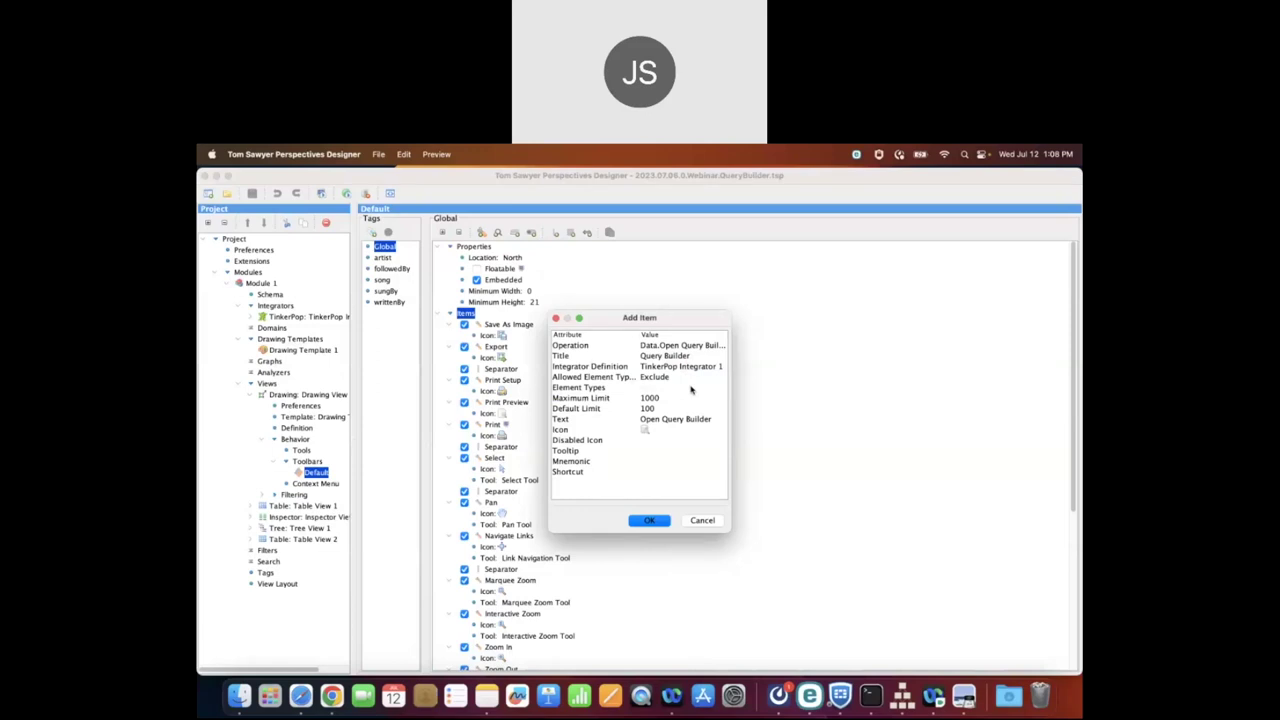
left_click(650, 520)
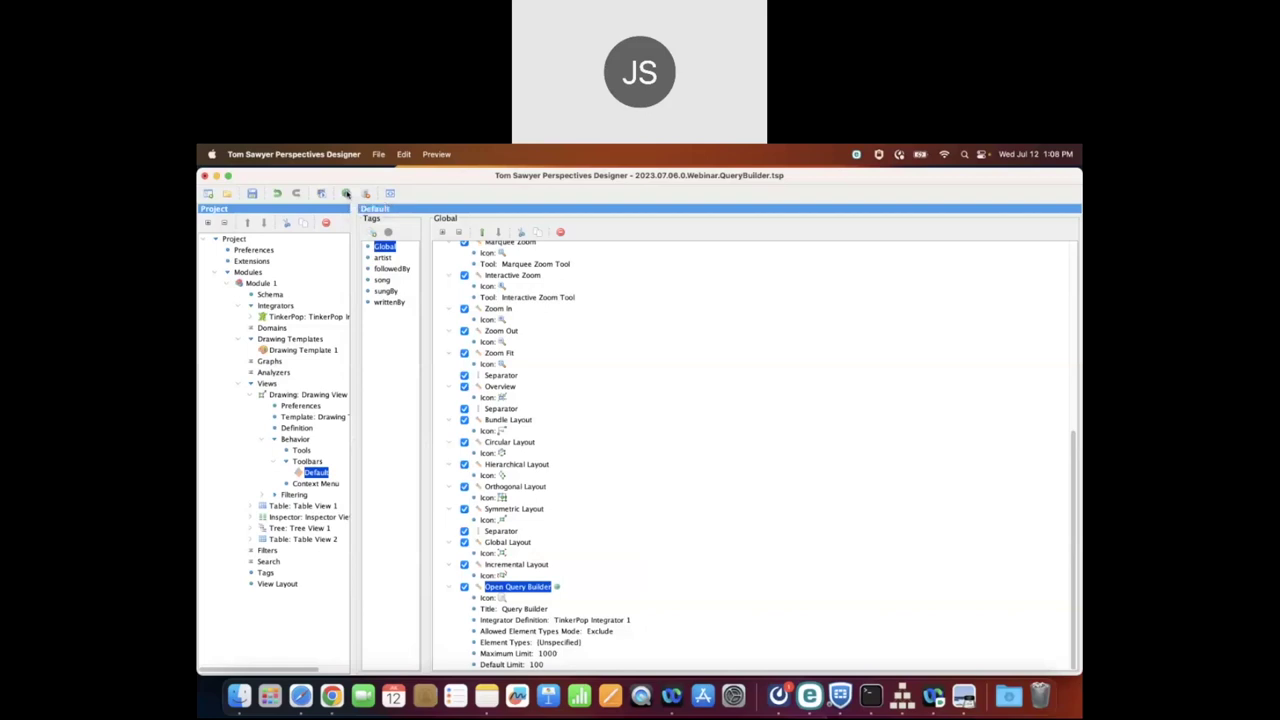
Step: Launch the web preview, inspect the songs VICTIM OR THE CRIME and SIDEWALKS OF NEW YORK across the linked views, and fit the drawing
left_click(346, 193)
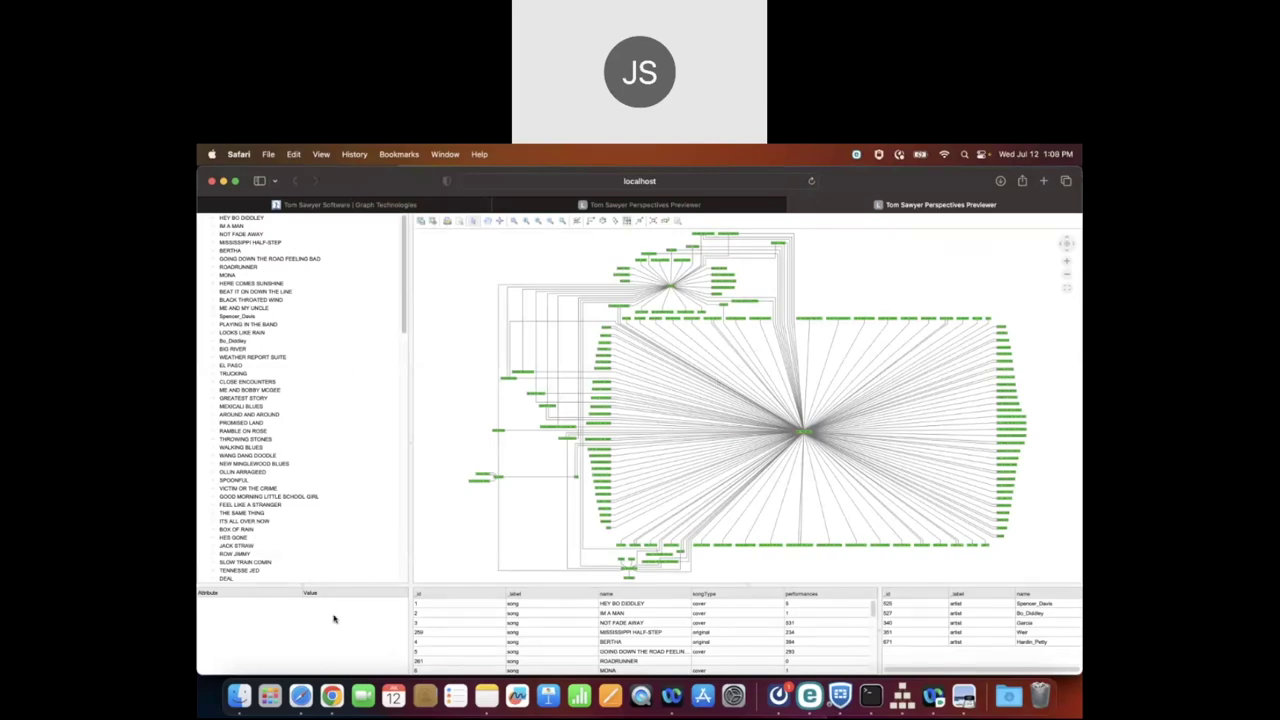
left_click(476, 485)
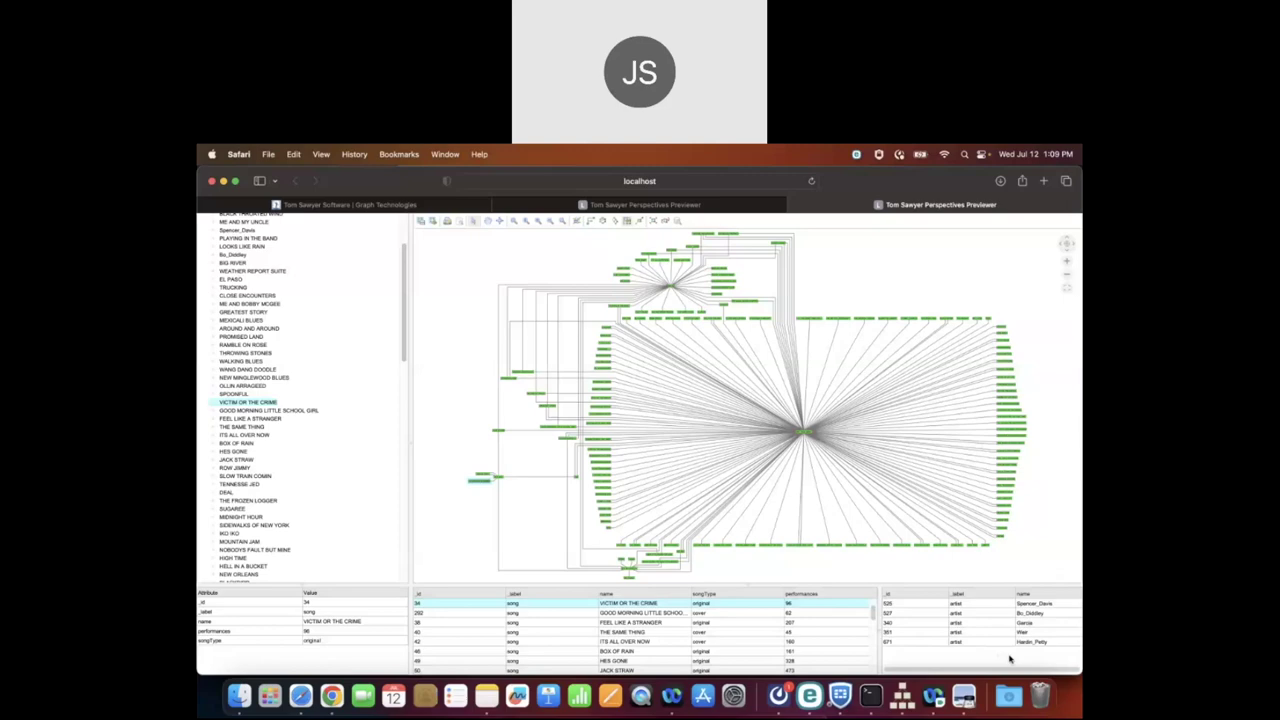
scroll(684, 632, "down", 3)
scroll(681, 634, "down", 10)
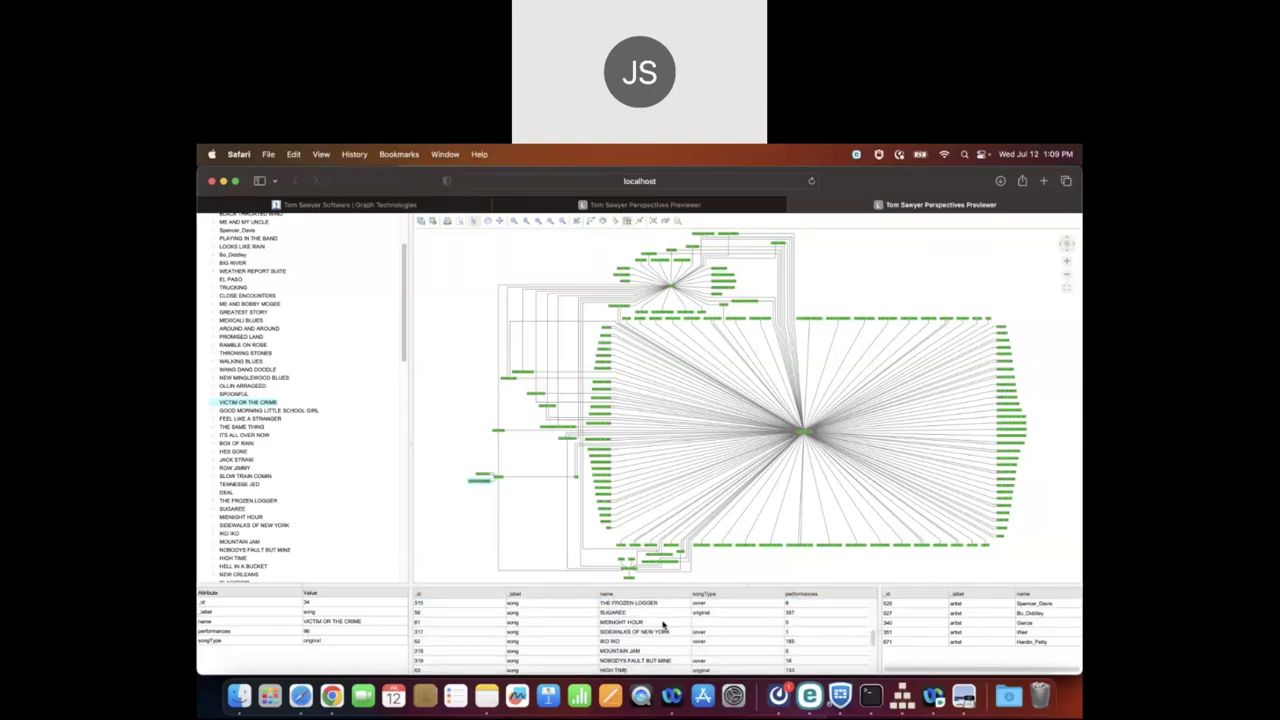
left_click(662, 624)
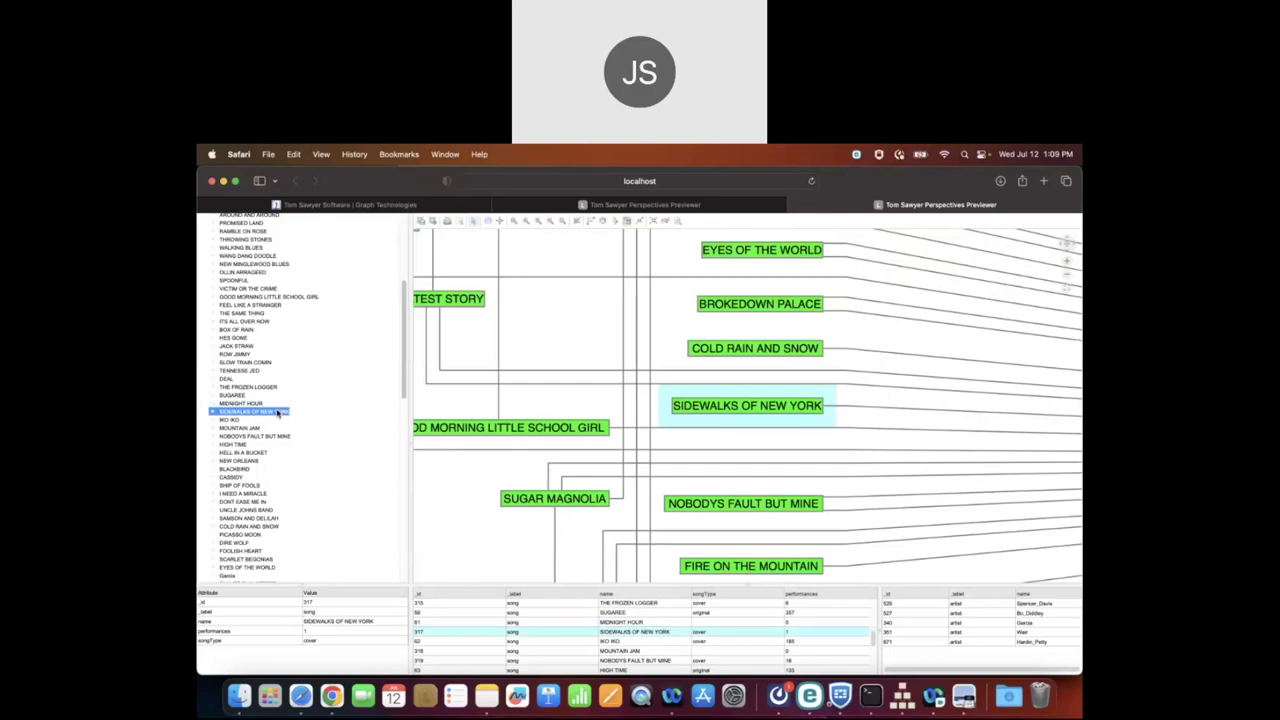
left_click(566, 222)
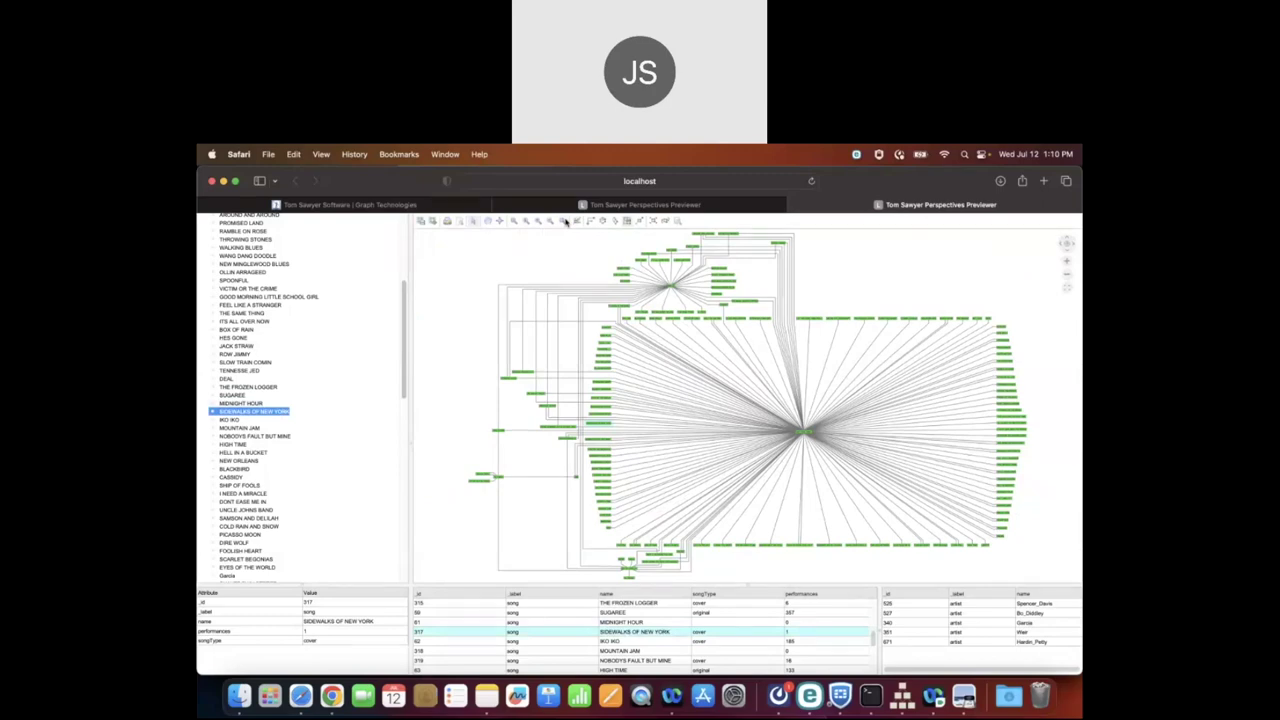
Step: Open the Query Builder from the previewed drawing view and set its element type to song
left_click(679, 222)
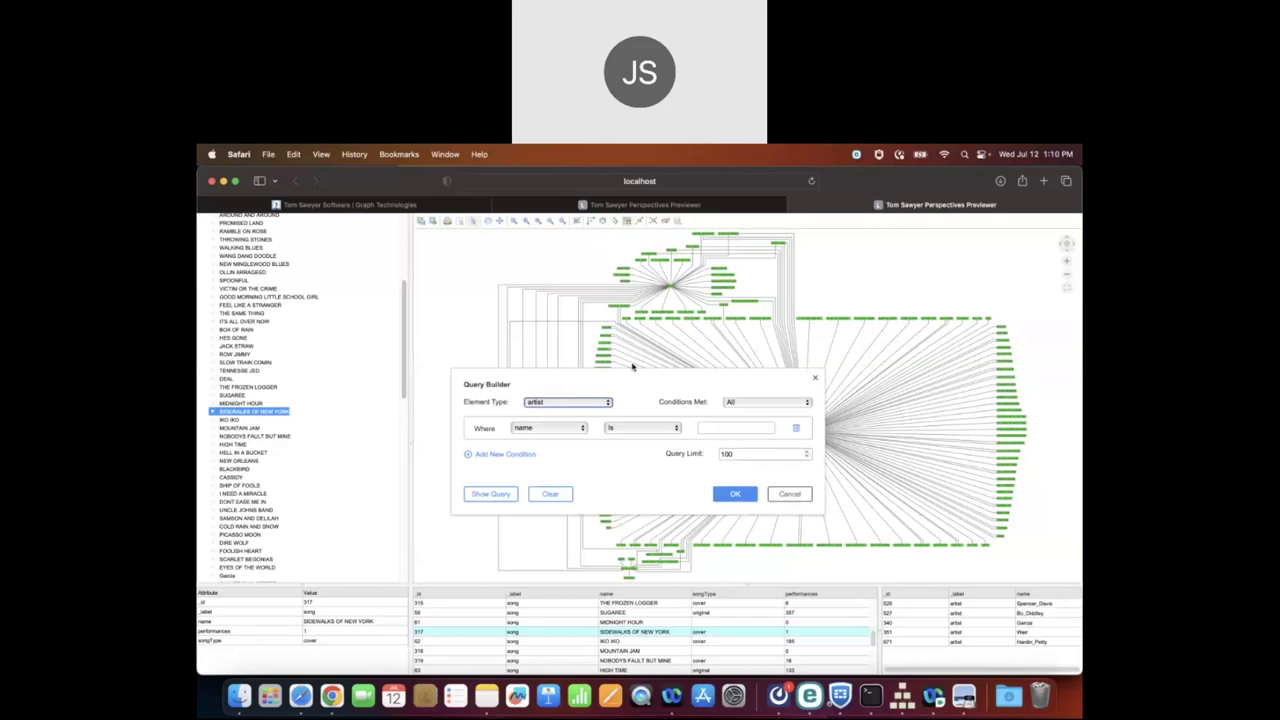
left_click(607, 403)
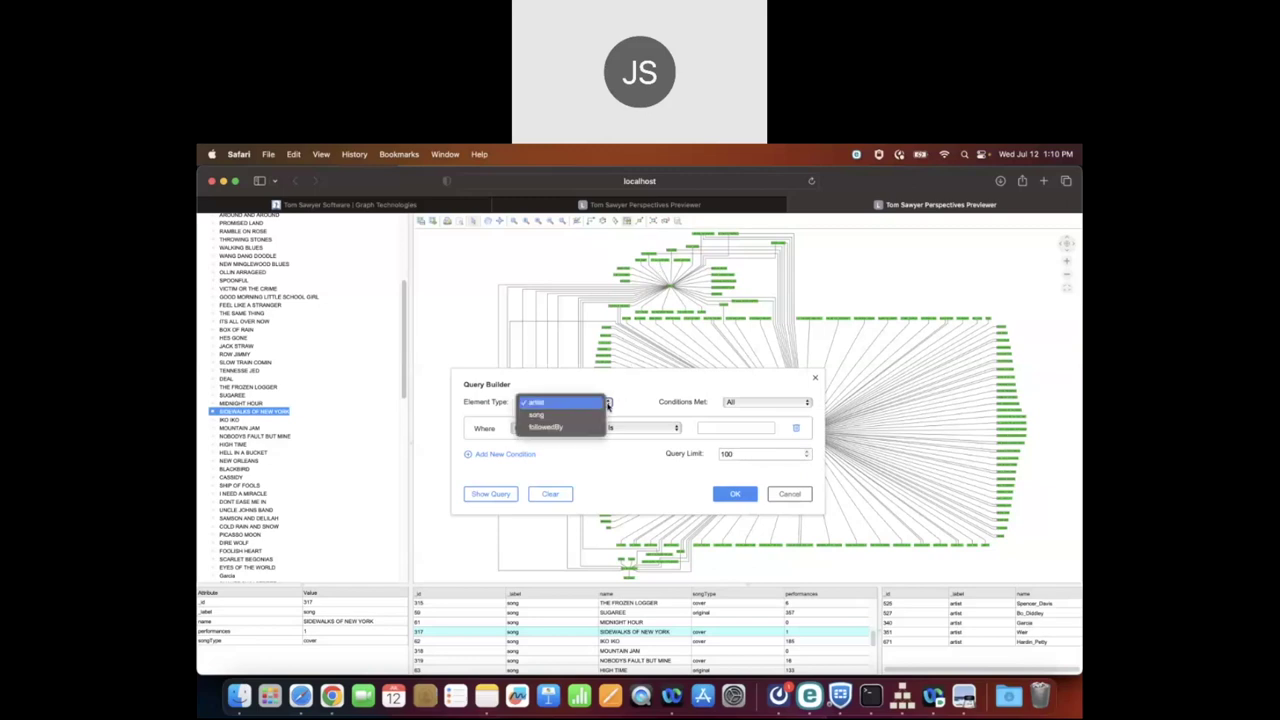
left_click(582, 416)
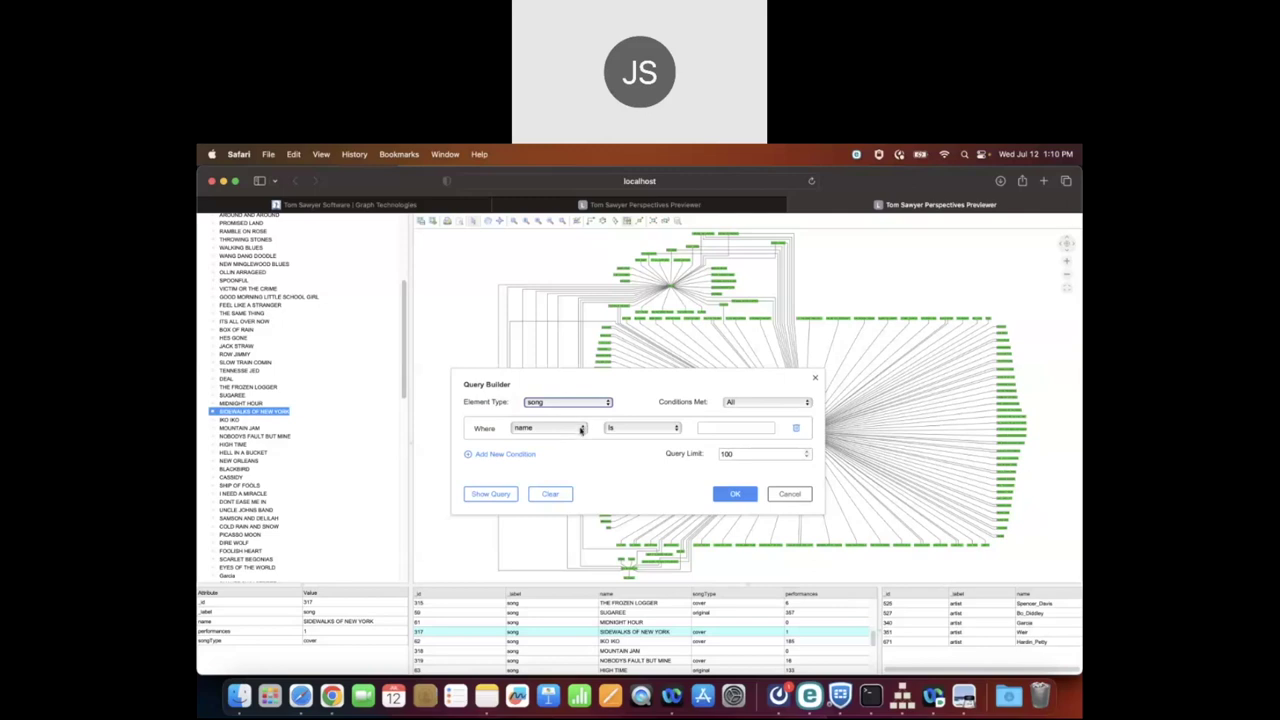
Step: Set the query condition to songType Is "original" and run the query
left_click(581, 429)
left_click(572, 440)
left_click(677, 429)
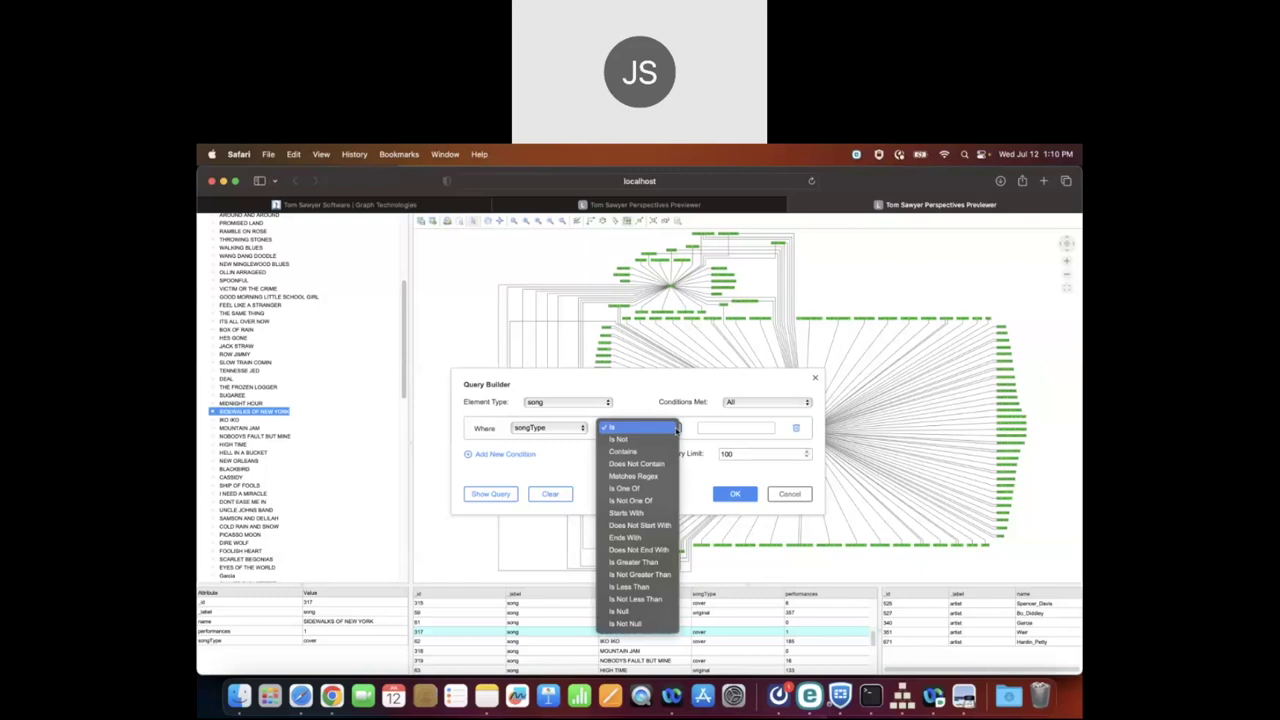
left_click(676, 429)
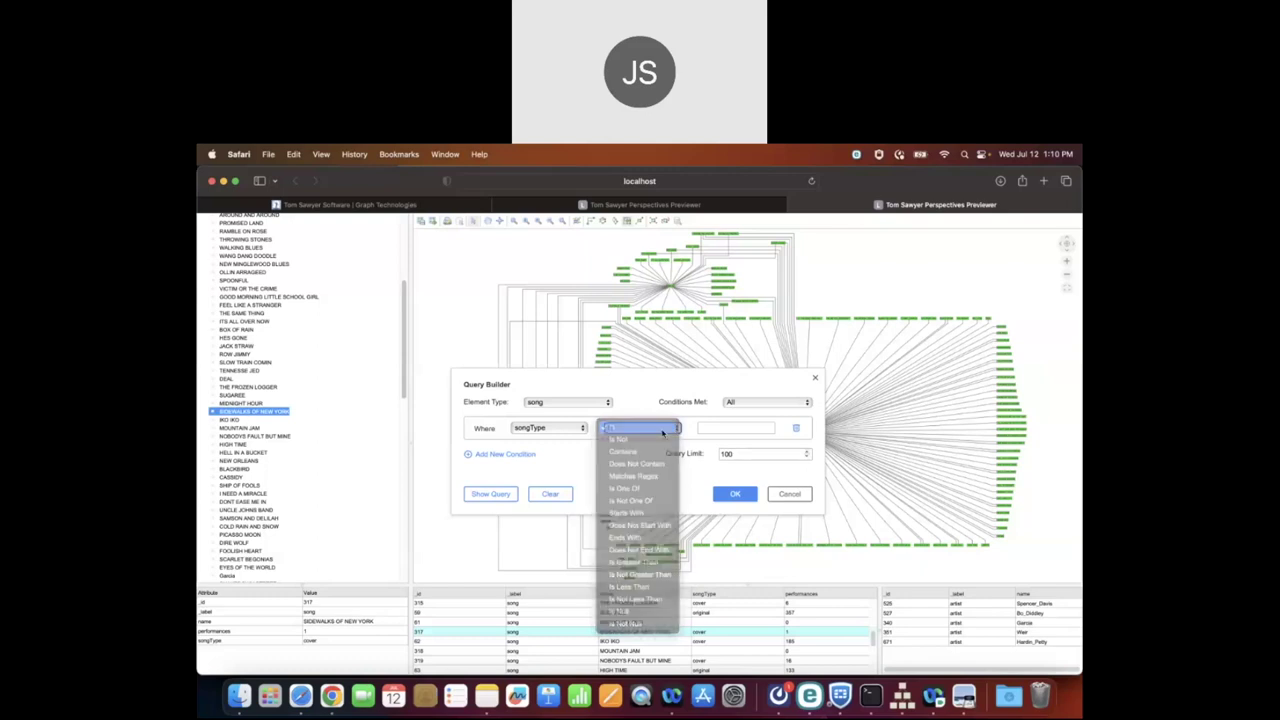
left_click(757, 429)
type("original")
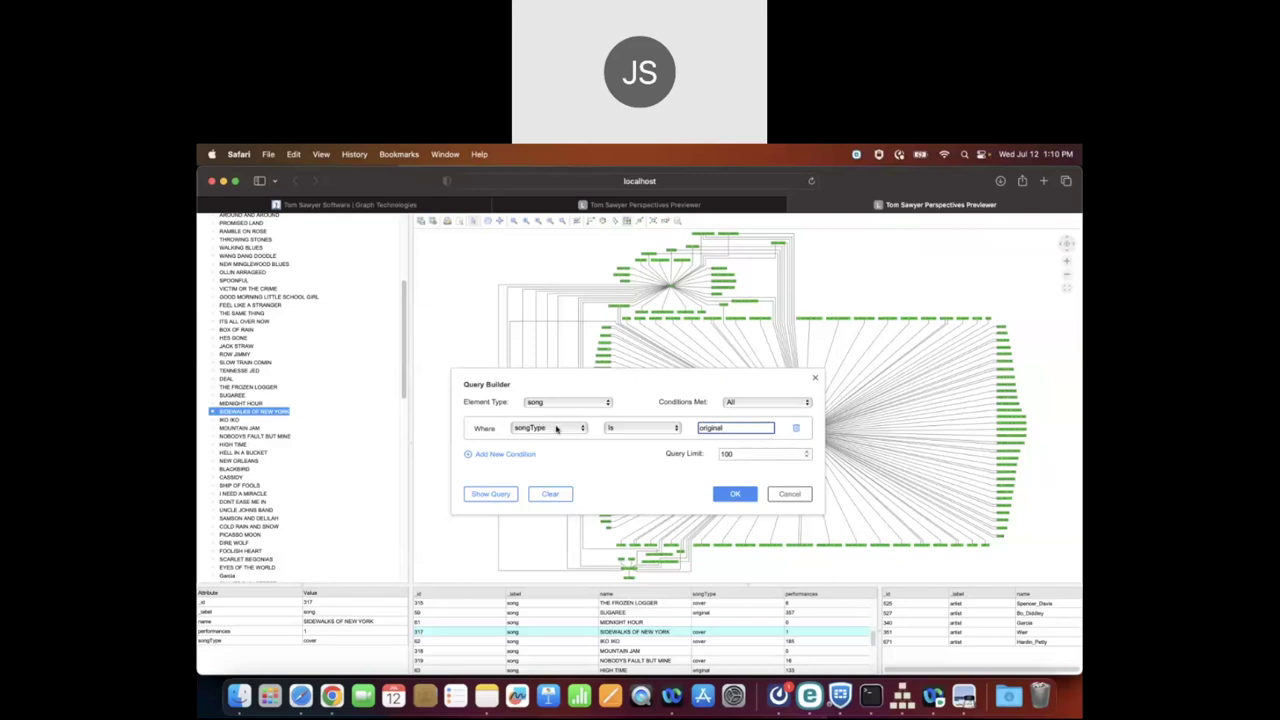
left_click(754, 497)
left_click(734, 494)
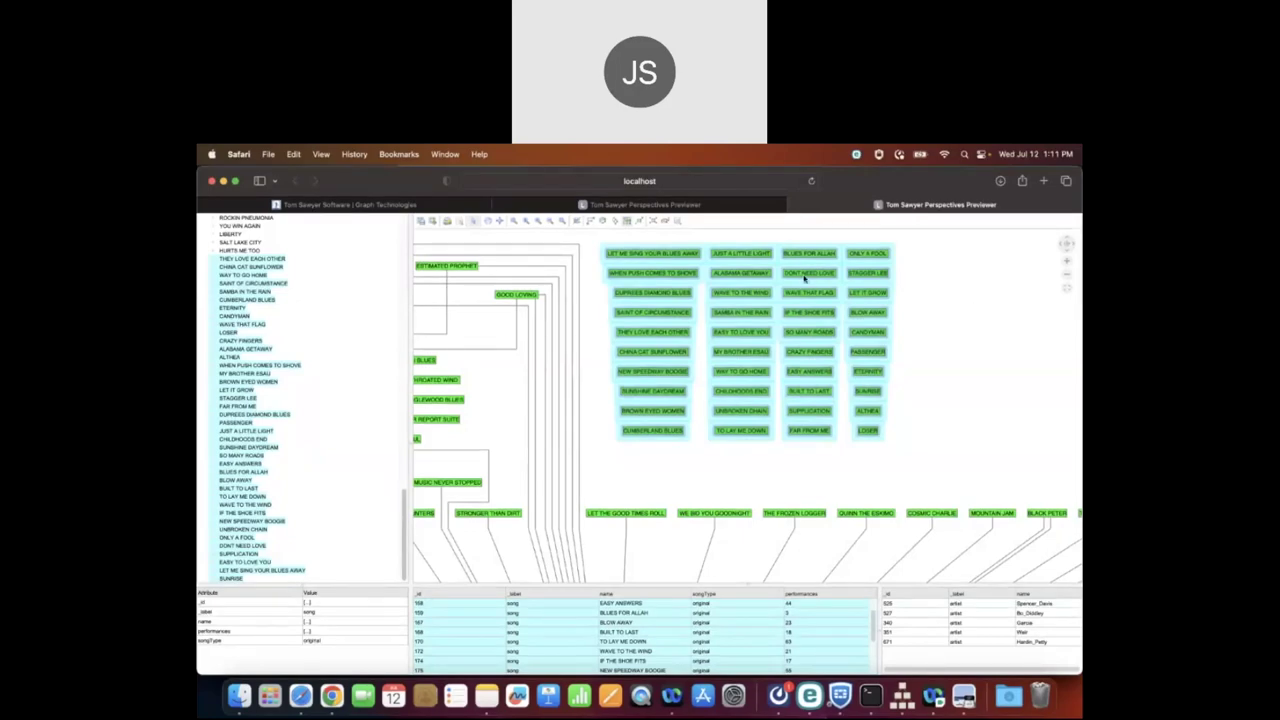
Step: Switch to the crime network preview and examine a cluster of linked people and incidents in the People and Incidents drawing
left_click(758, 207)
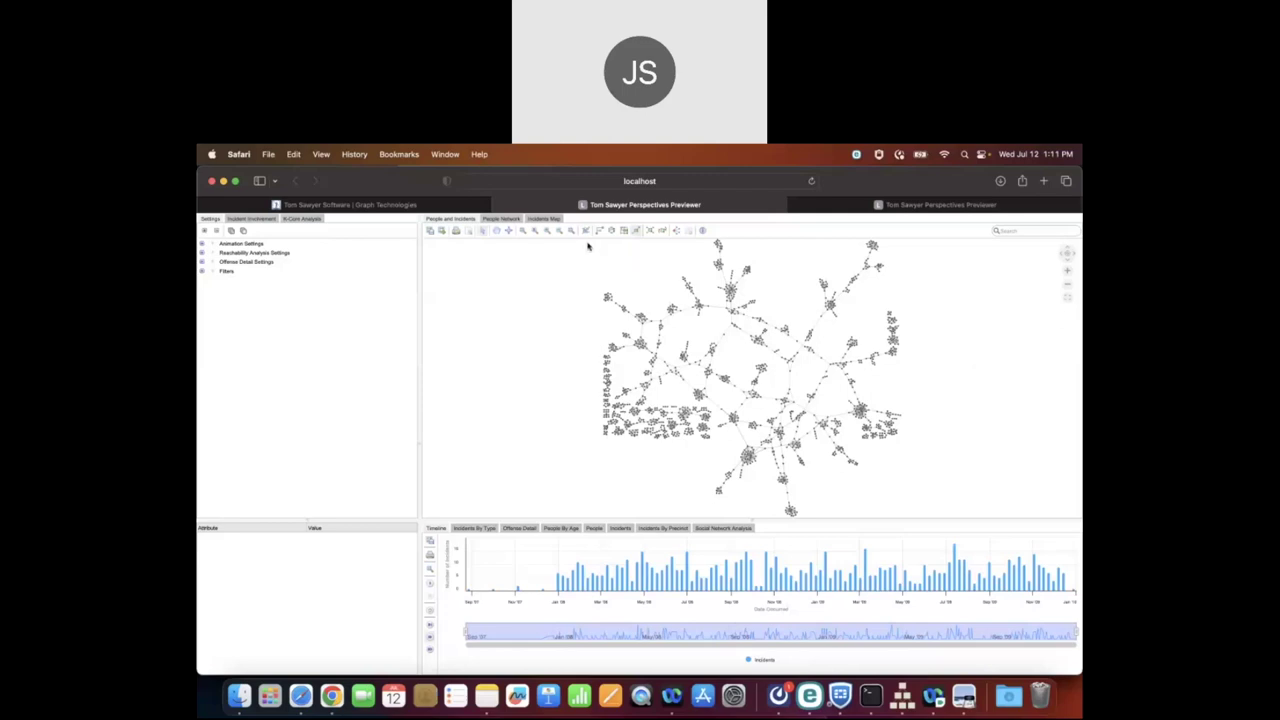
left_click(523, 231)
left_click(706, 370)
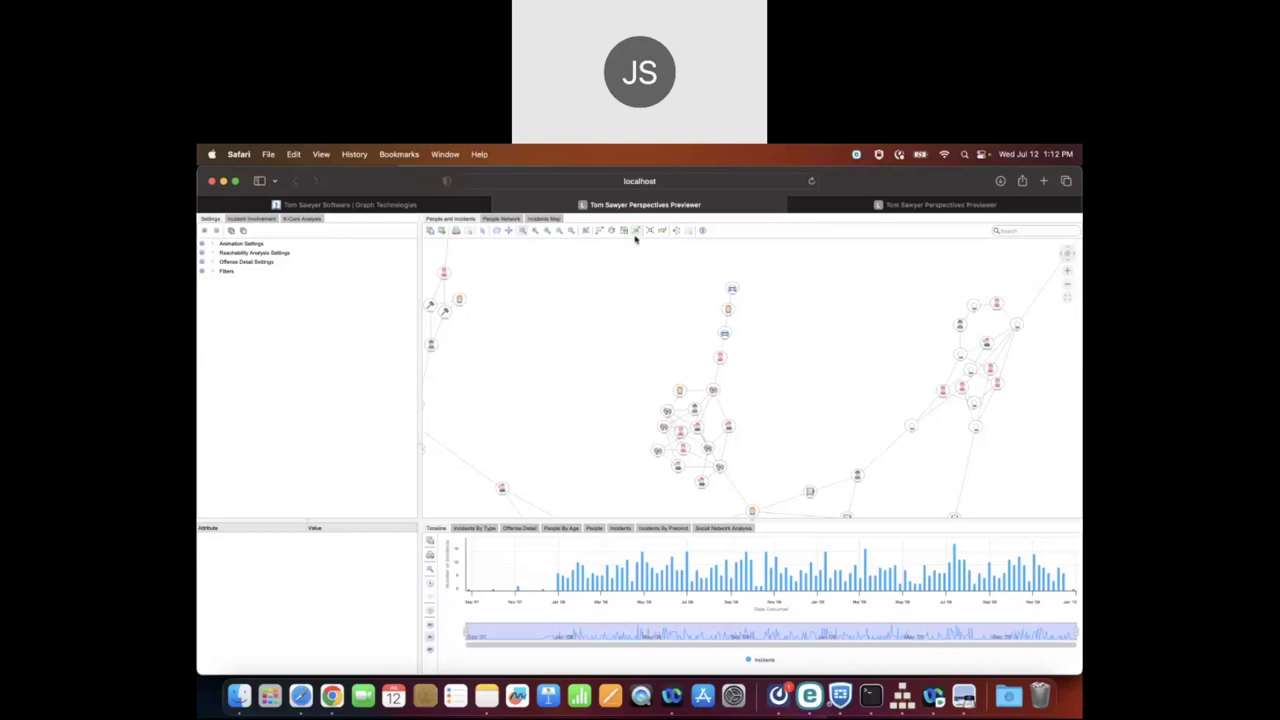
Step: Run a centrality analysis on the People Network drawing and turn off Enable Animated Nodes in the animation settings
left_click(503, 219)
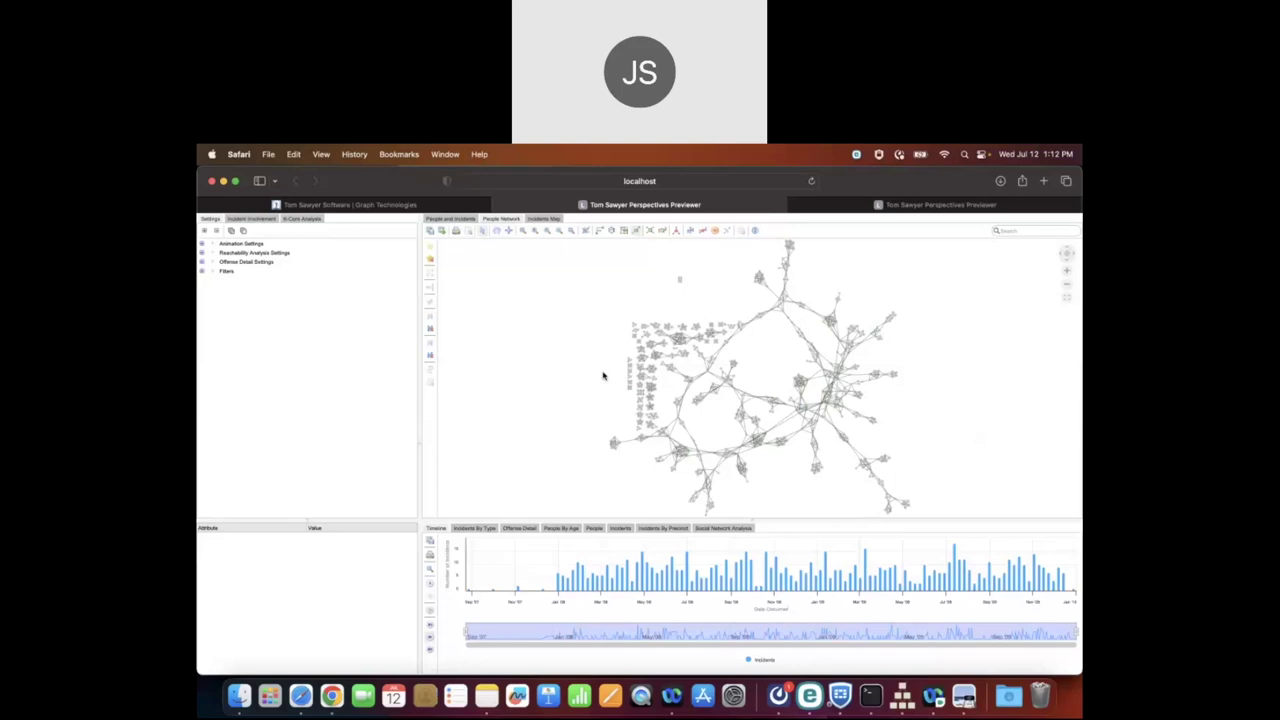
left_click(705, 231)
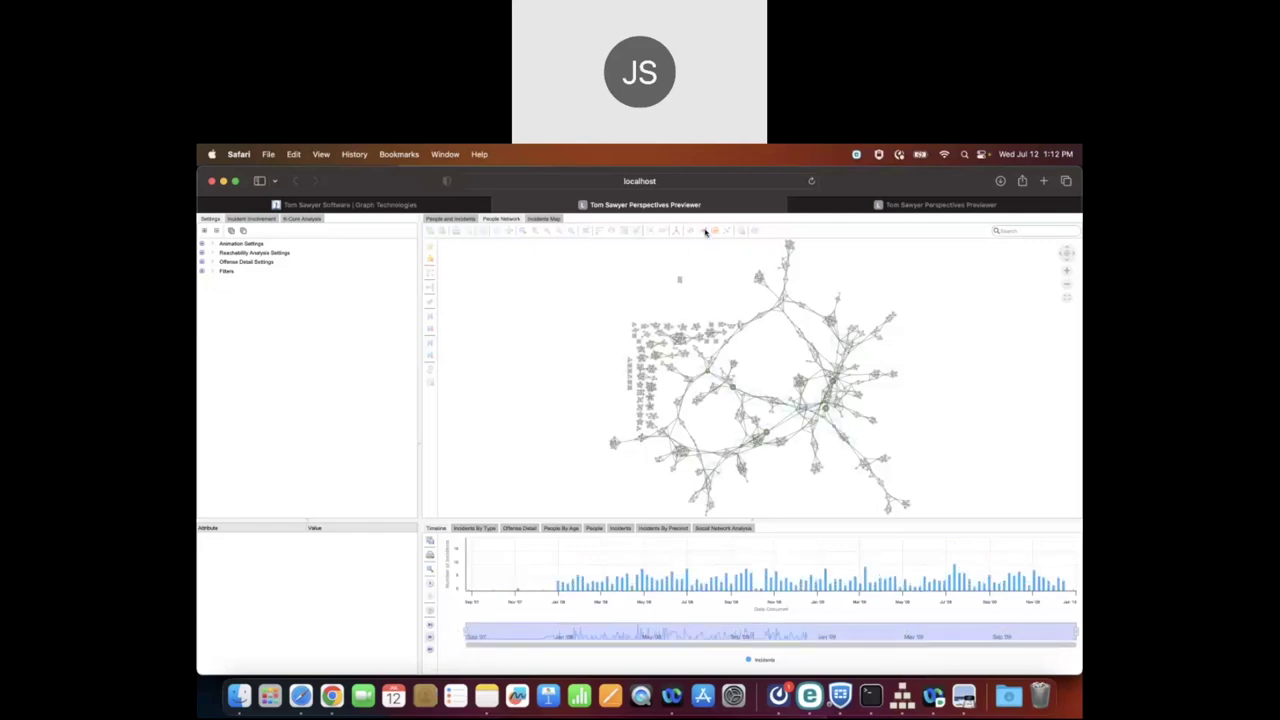
left_click(202, 243)
left_click(230, 254)
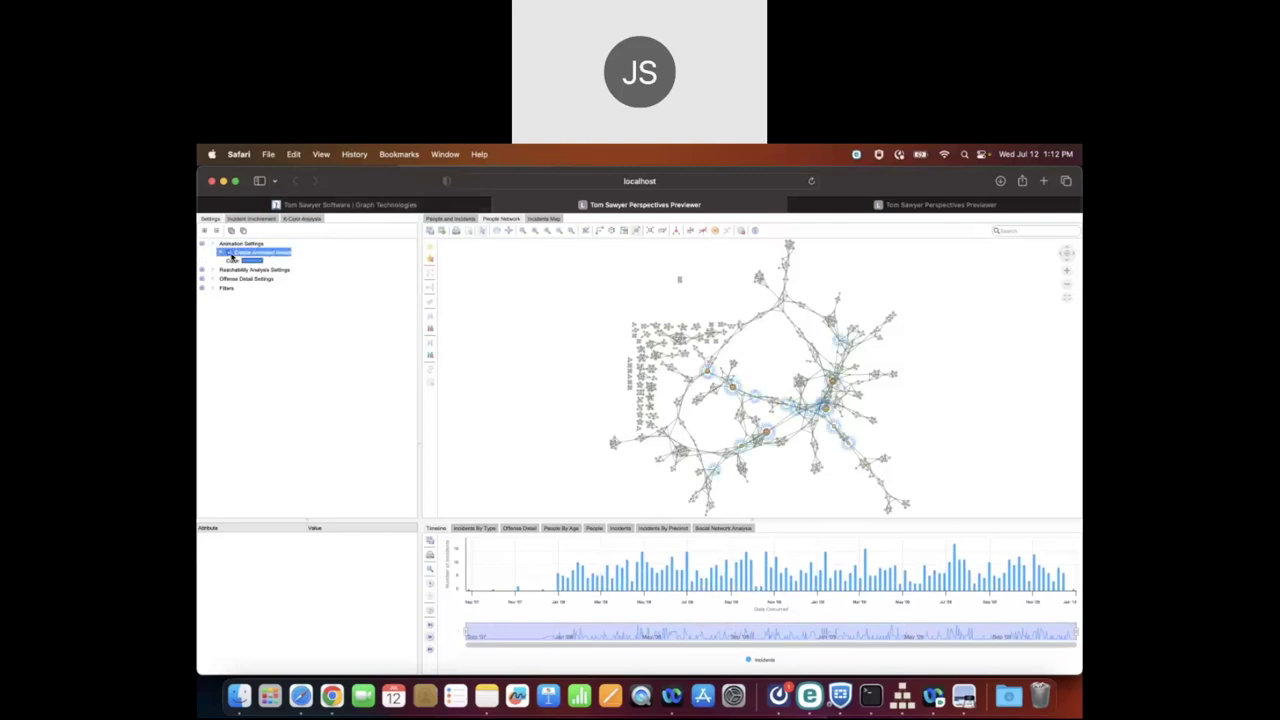
Step: Select two of the enlarged, highly central people in the People Network drawing
left_click(522, 231)
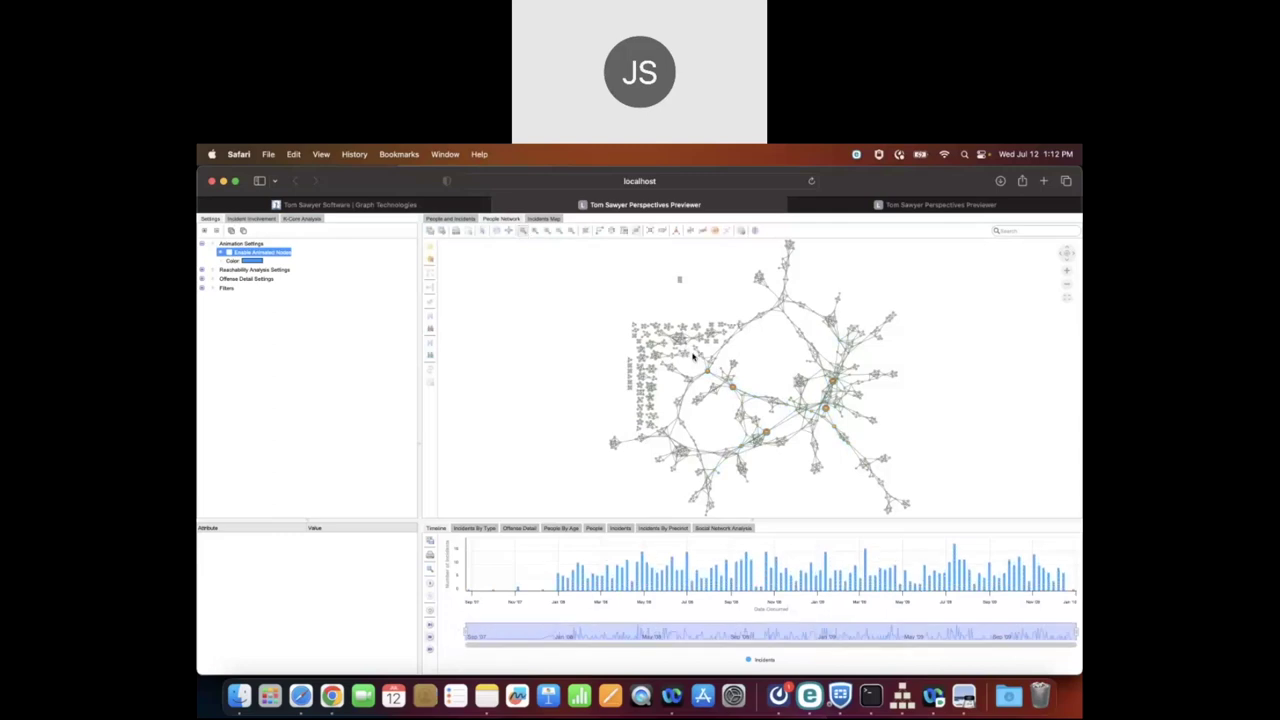
left_click_drag(693, 355, 880, 452)
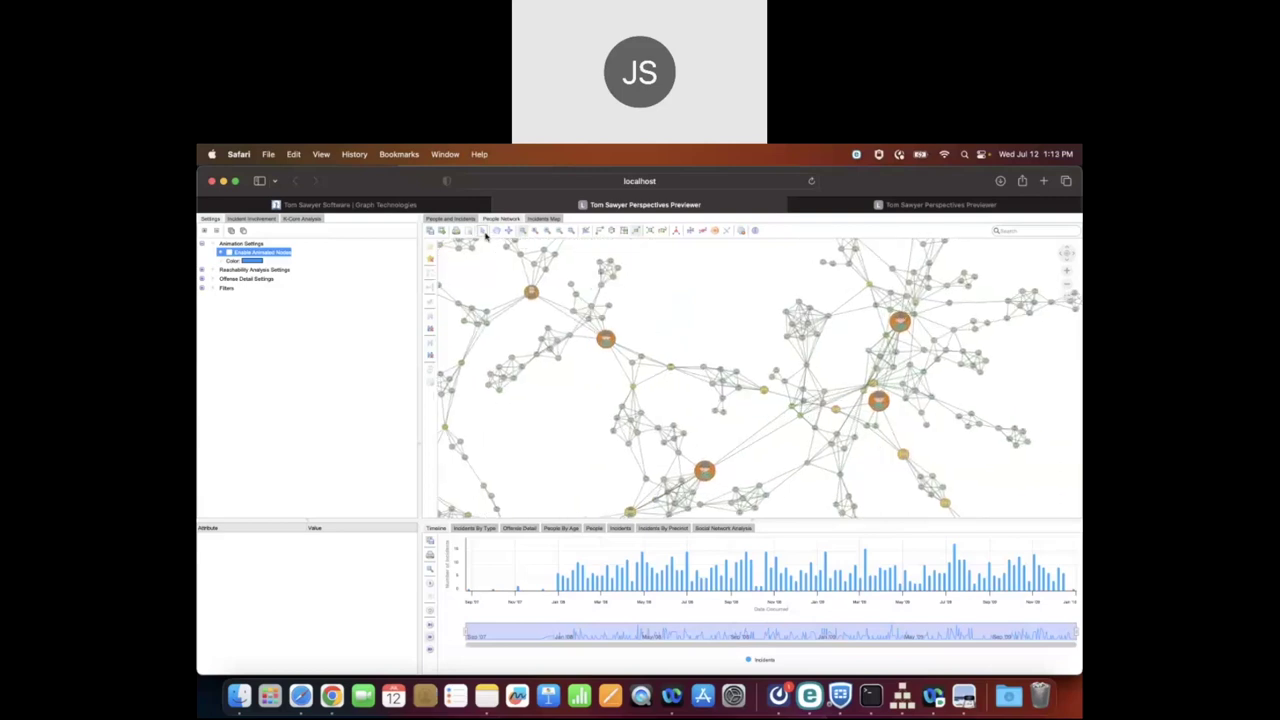
left_click(606, 342)
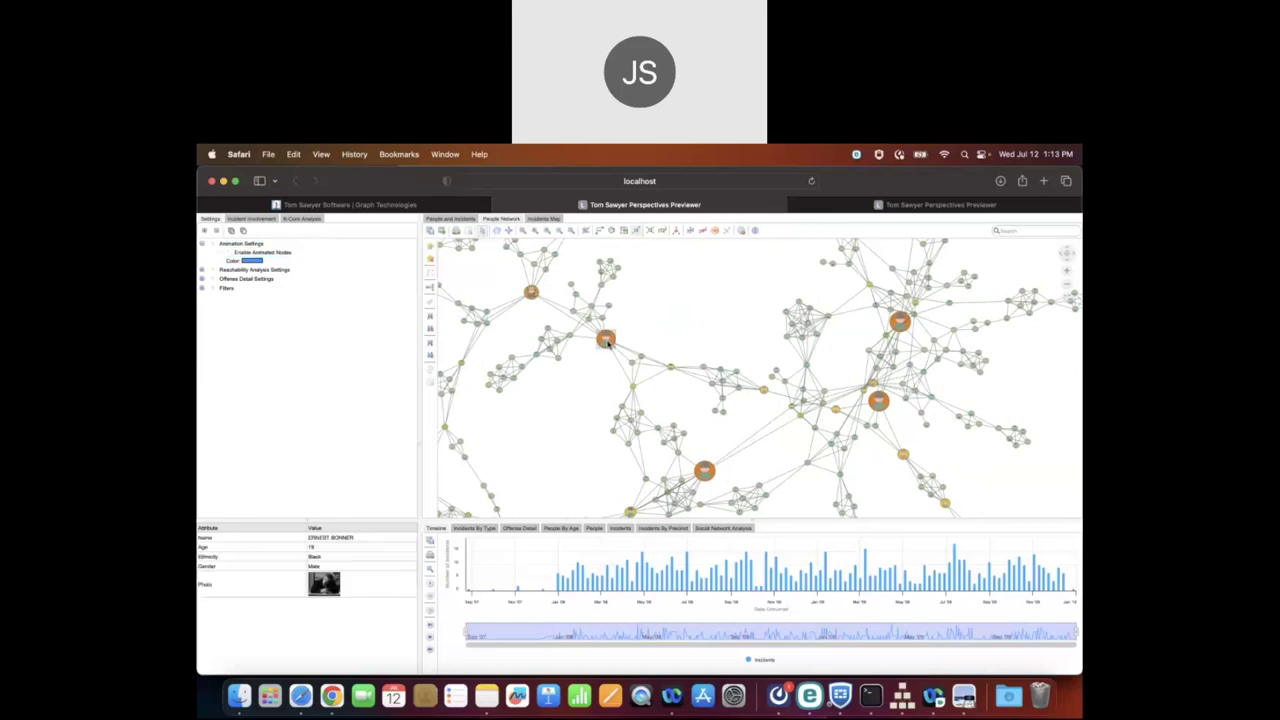
left_click(878, 401)
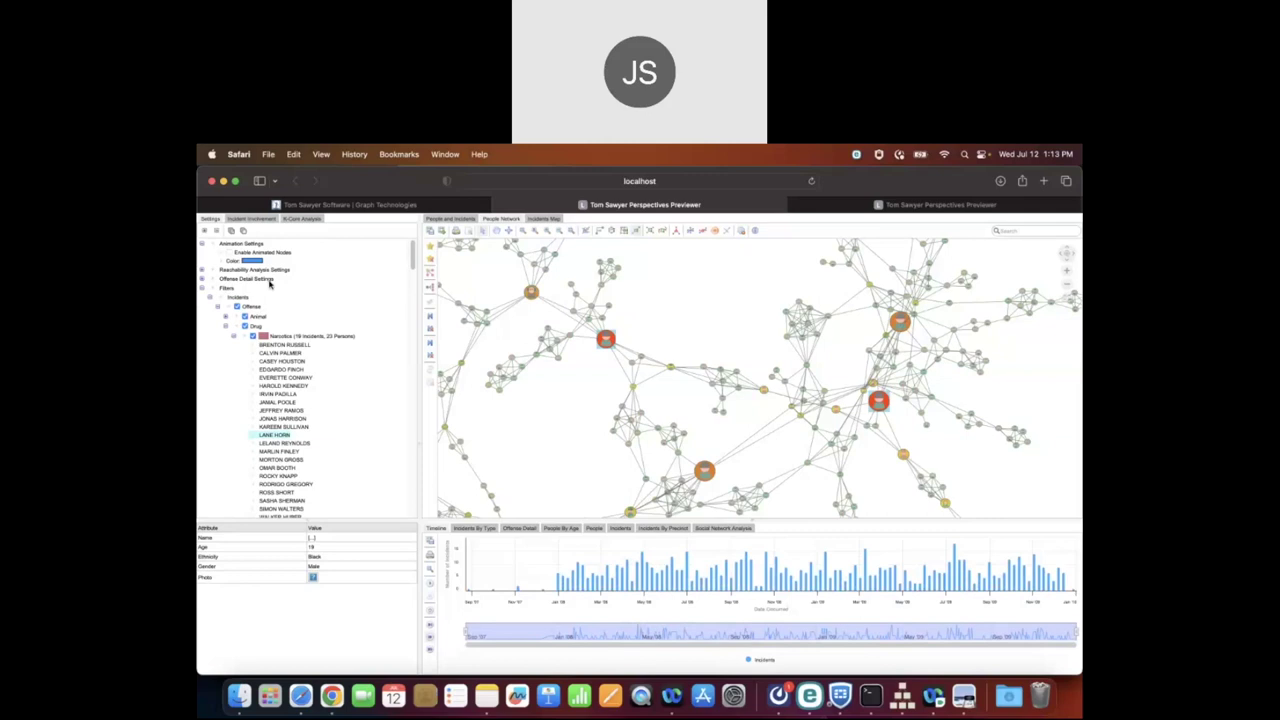
Step: Set the Reachability Analysis hops to 3, run the analysis from the two selected people, and fit the resulting network
left_click(203, 271)
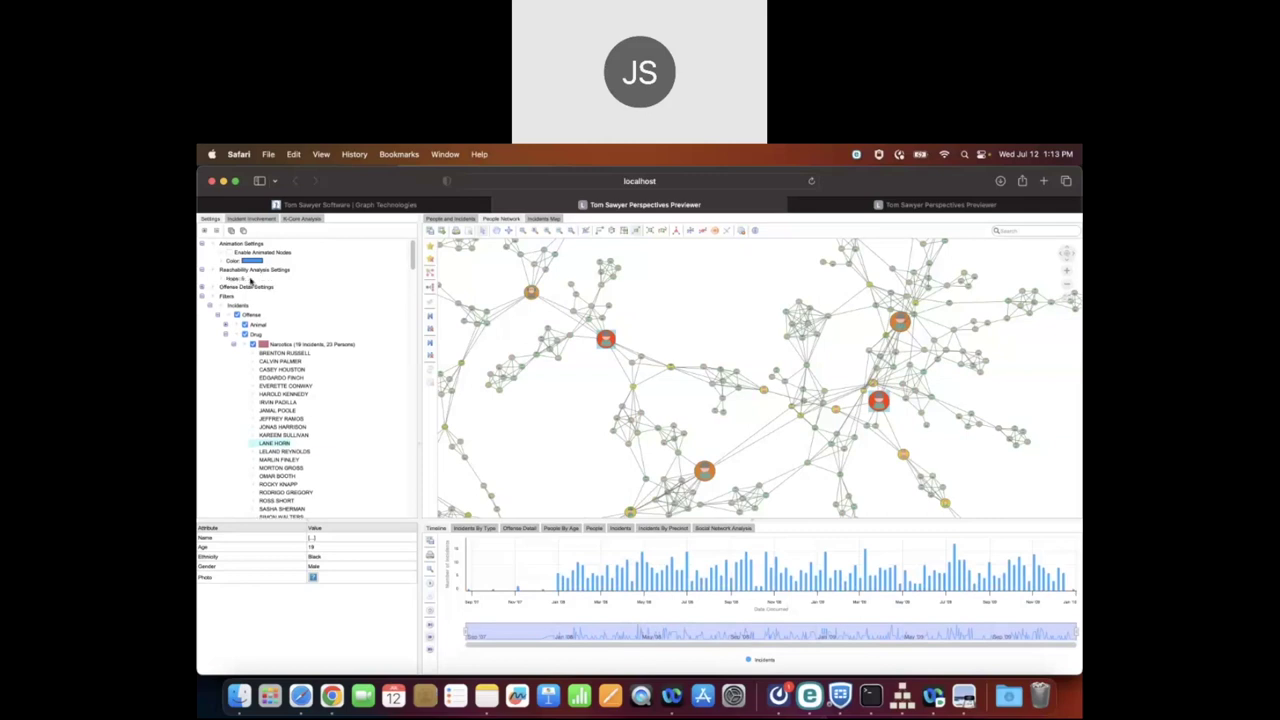
left_click(241, 281)
left_click(256, 282)
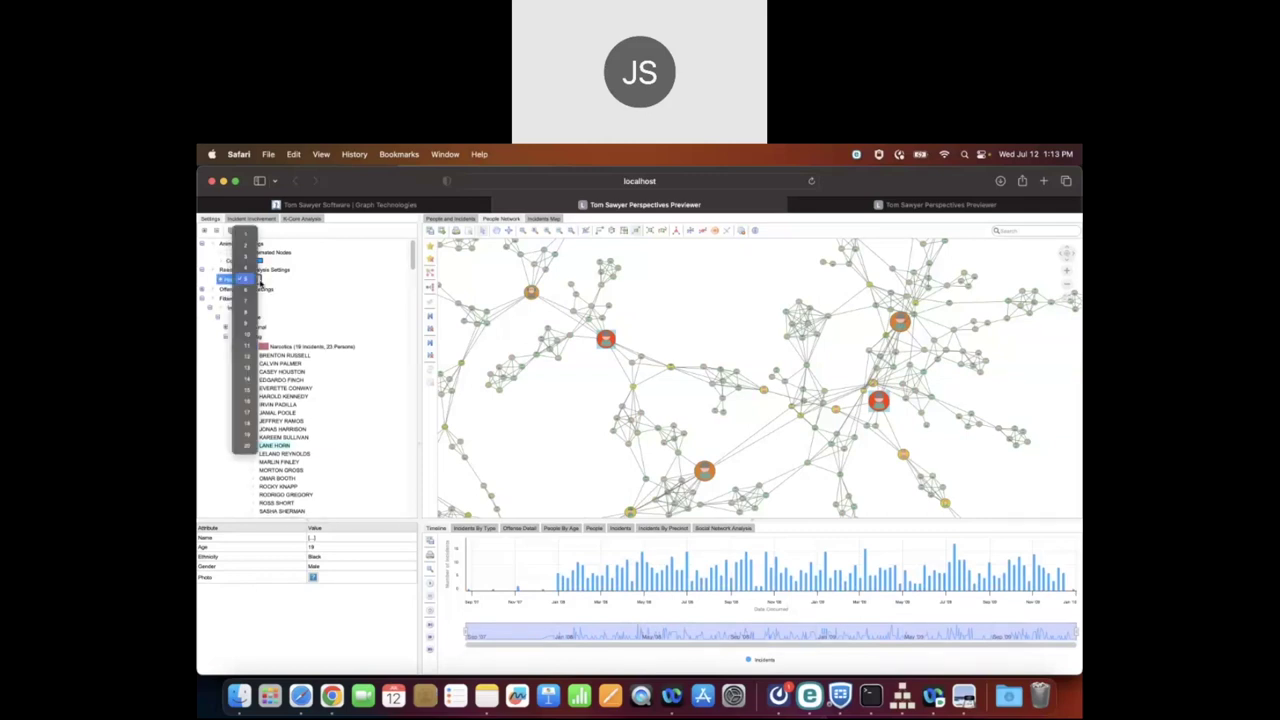
left_click(254, 257)
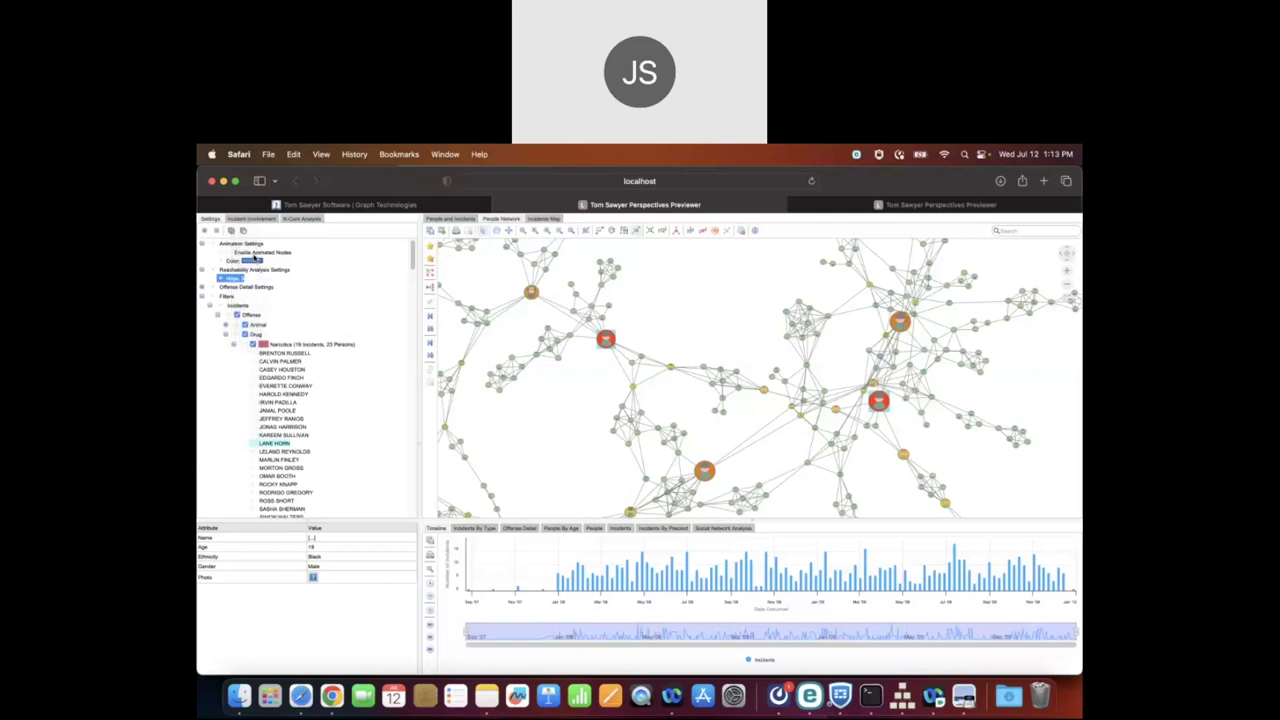
left_click(431, 277)
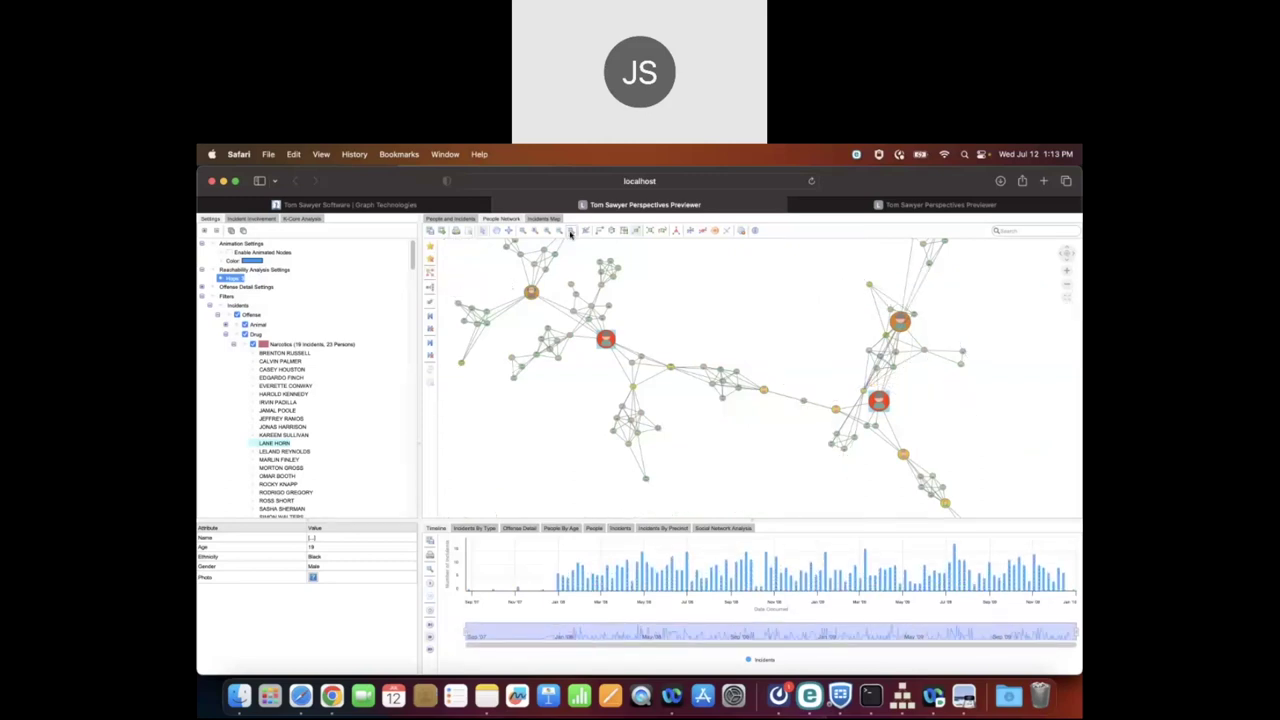
left_click(570, 231)
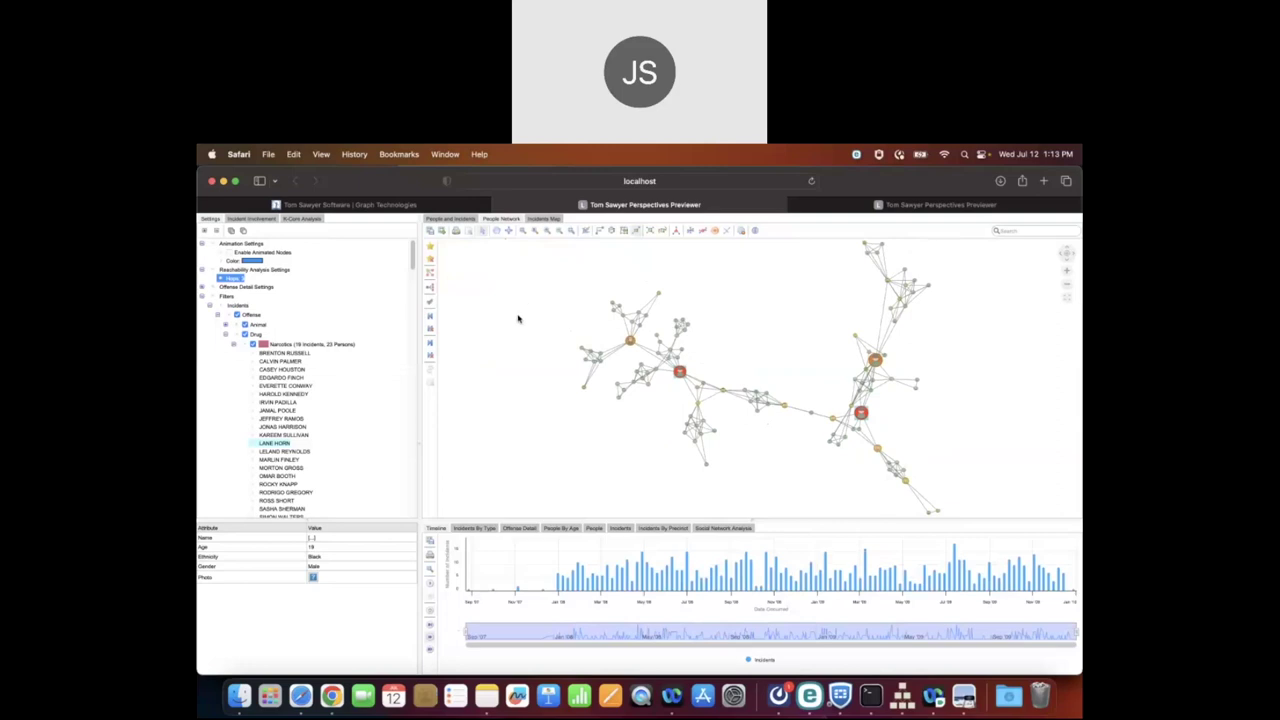
Step: Apply Bundle Layout to the reduced People Network and select a small person node under the magnifier to view its details
left_click(600, 233)
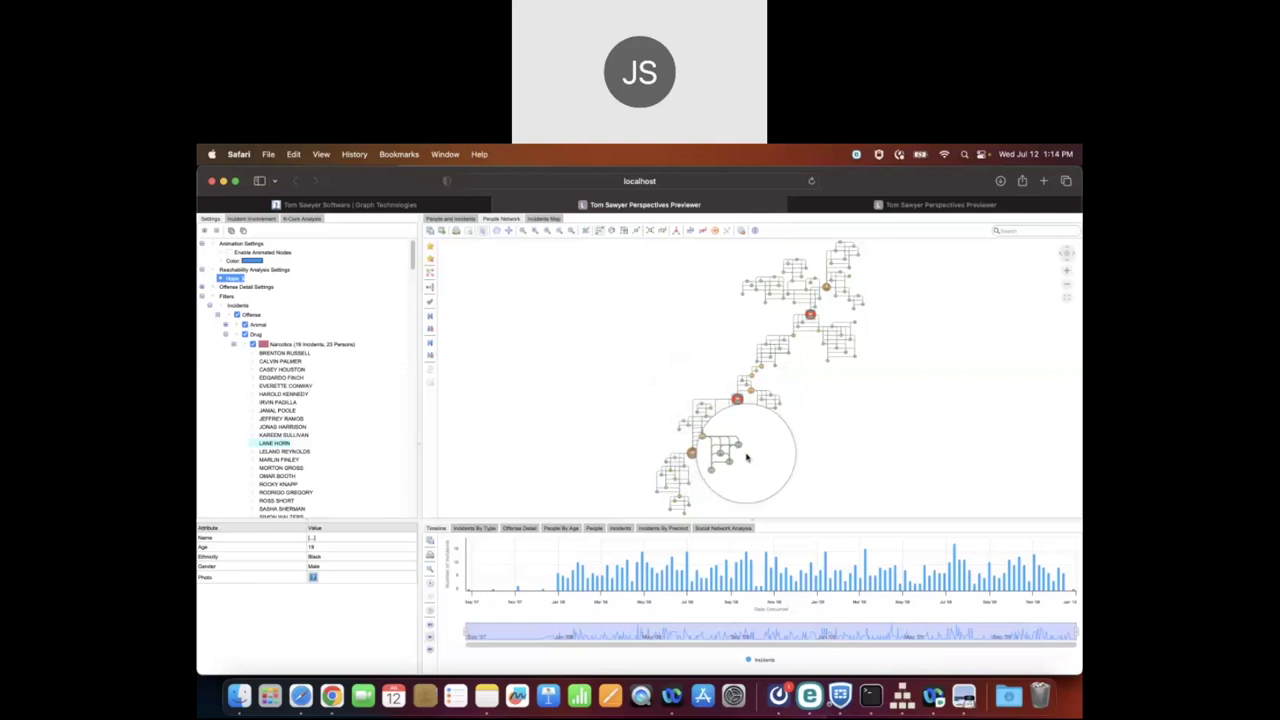
mouse_move(738, 461)
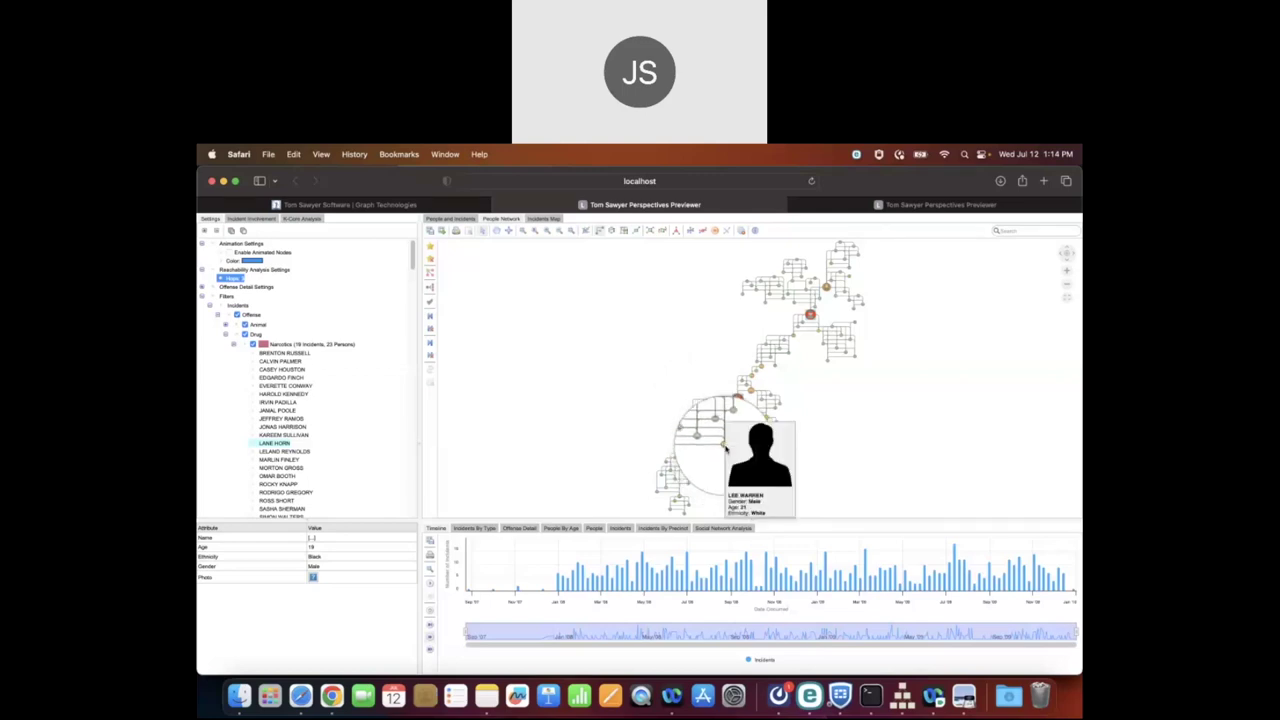
left_click(726, 449)
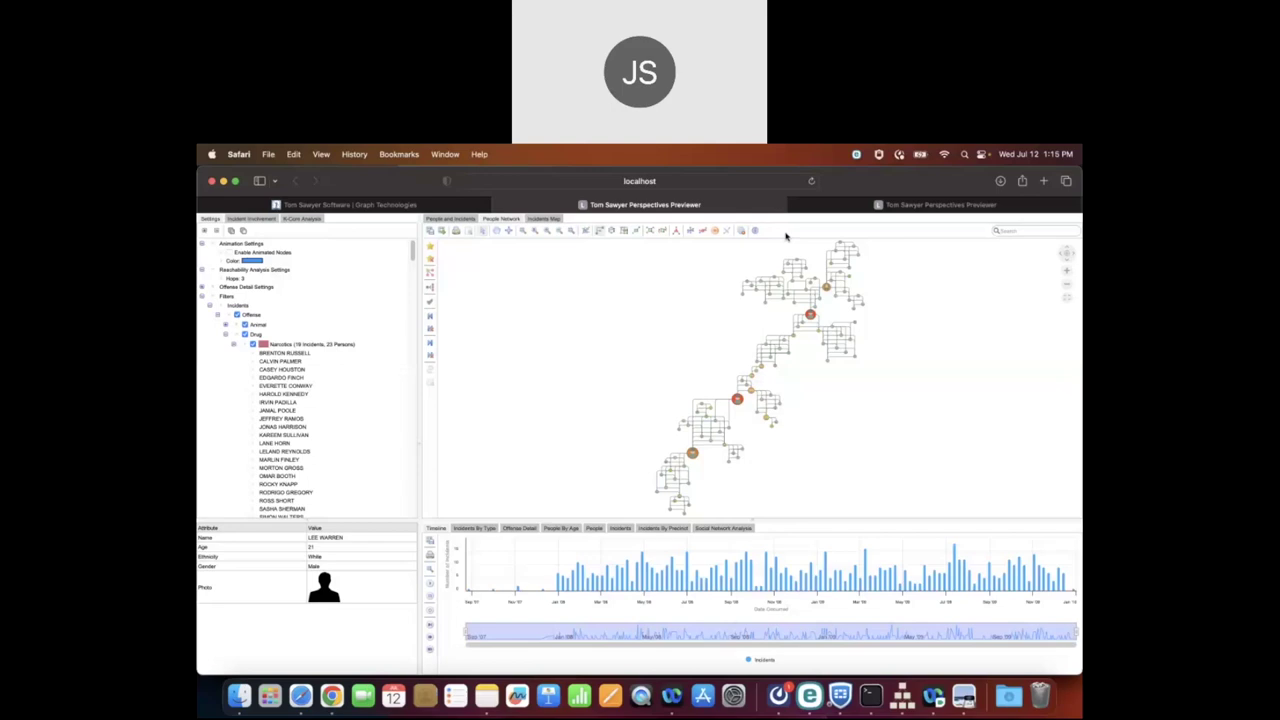
Step: Examine the clustered incidents around the University of Washington area on the Incidents Map
left_click(542, 219)
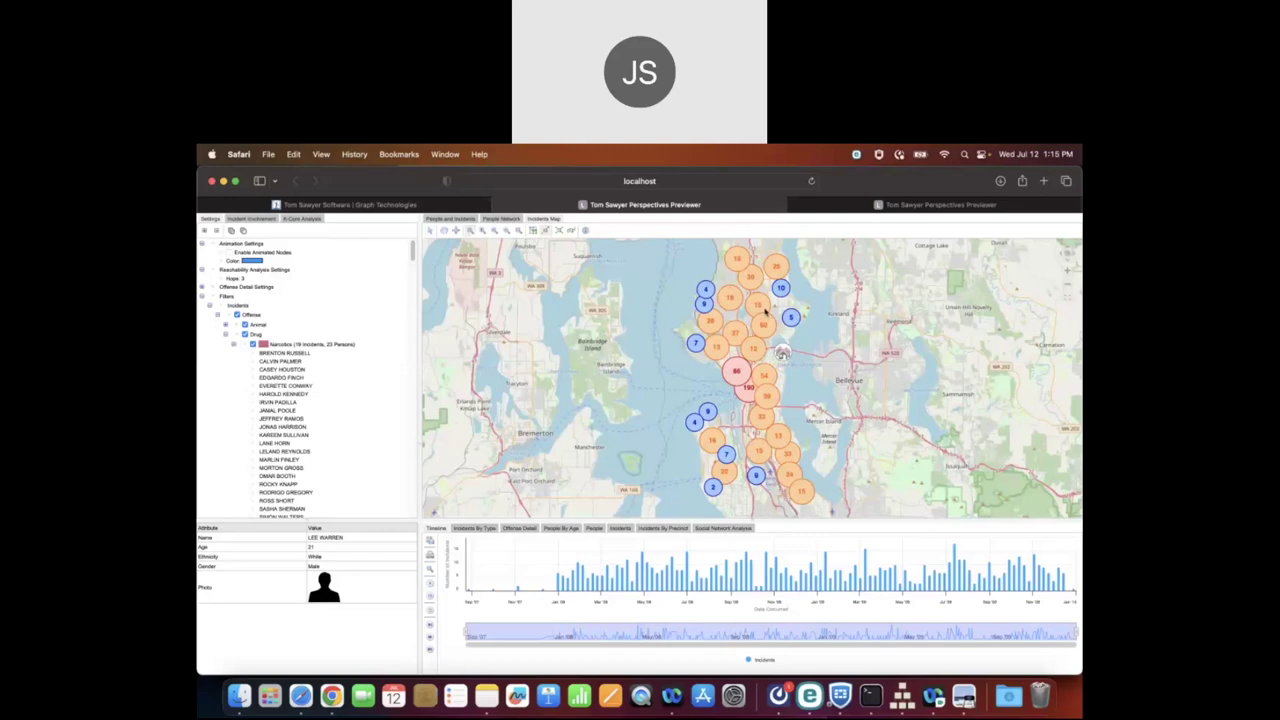
scroll(815, 375, "up", 3)
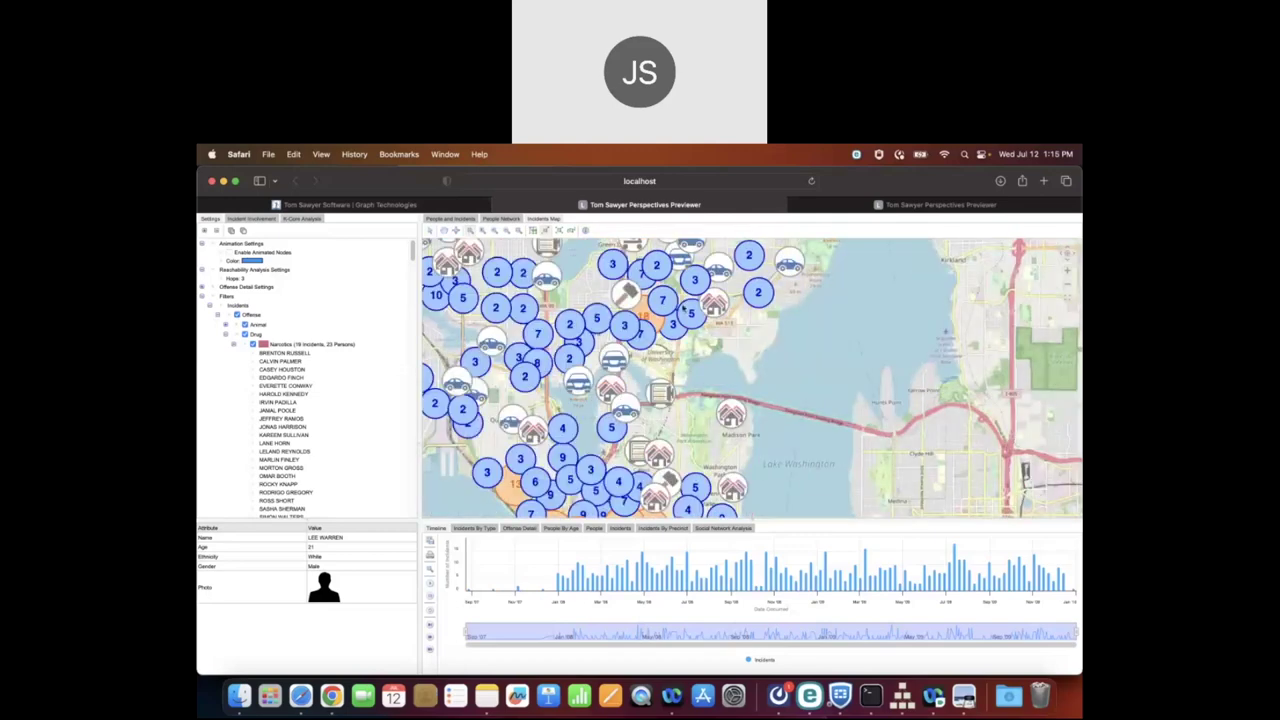
scroll(789, 377, "up", 3)
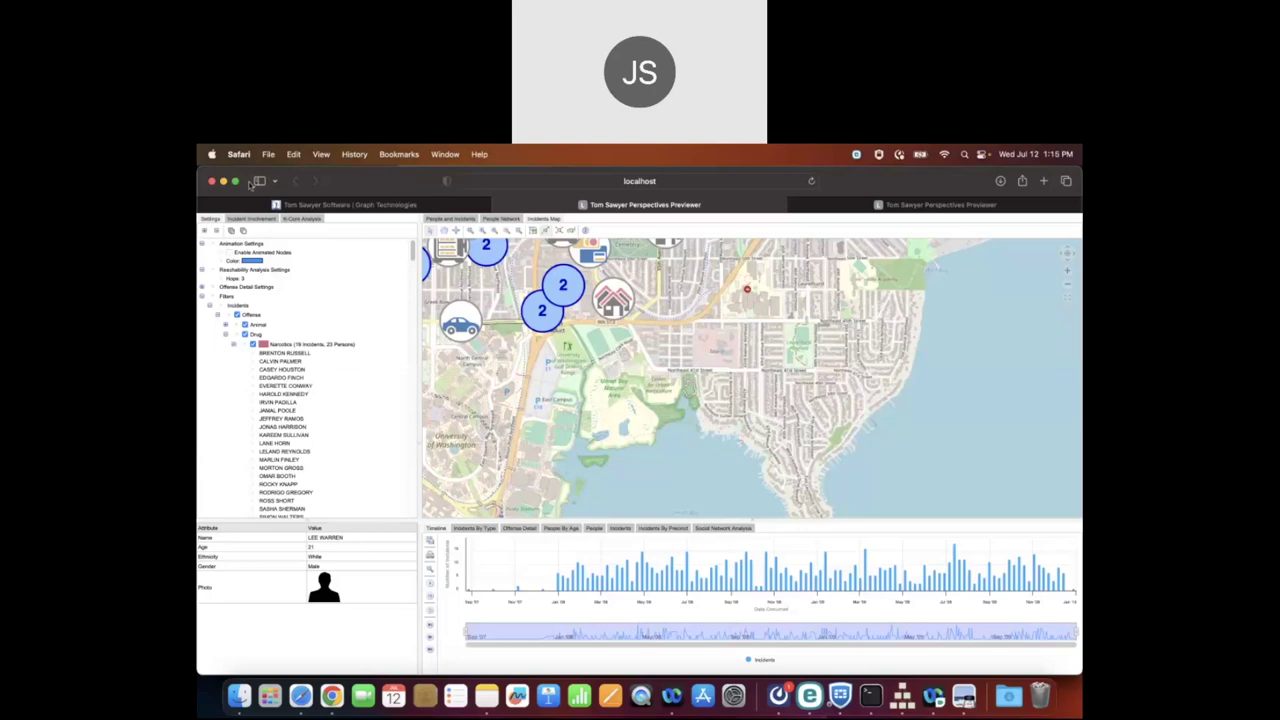
Step: Switch to Tom Sawyer Perspectives Designer and reopen the recent project EmailForum.tsp
left_click(225, 182)
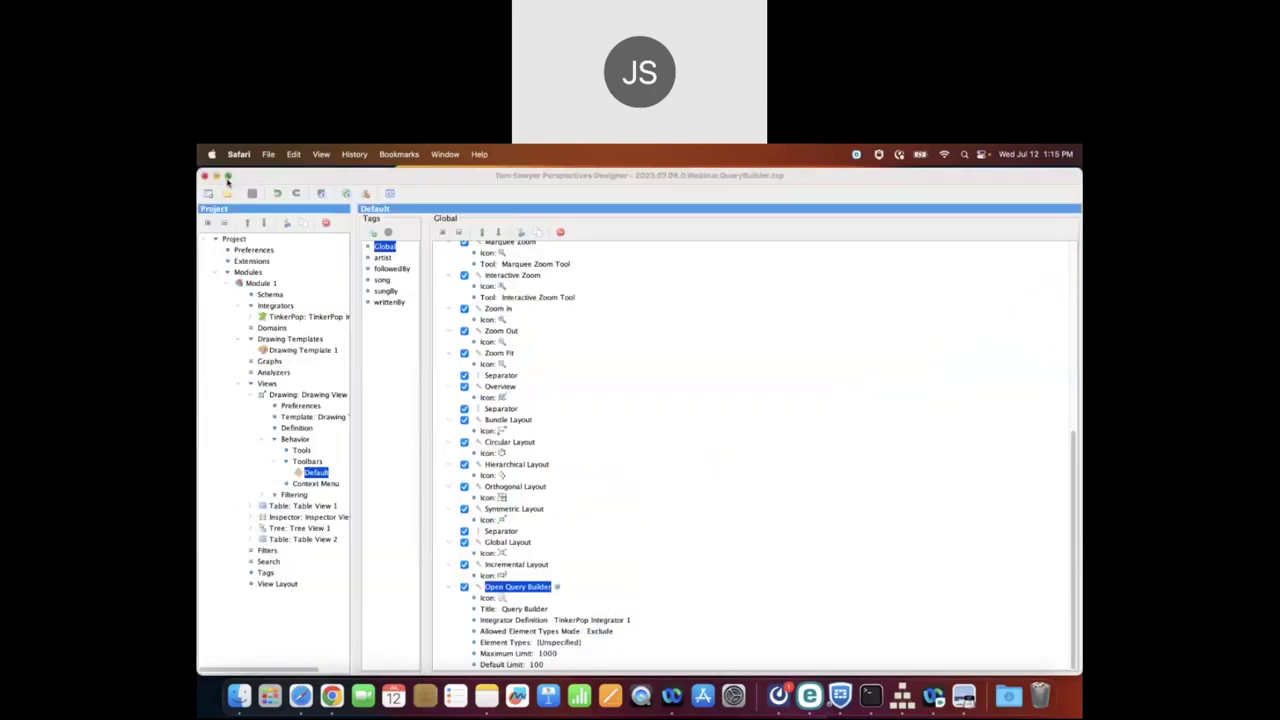
left_click(378, 181)
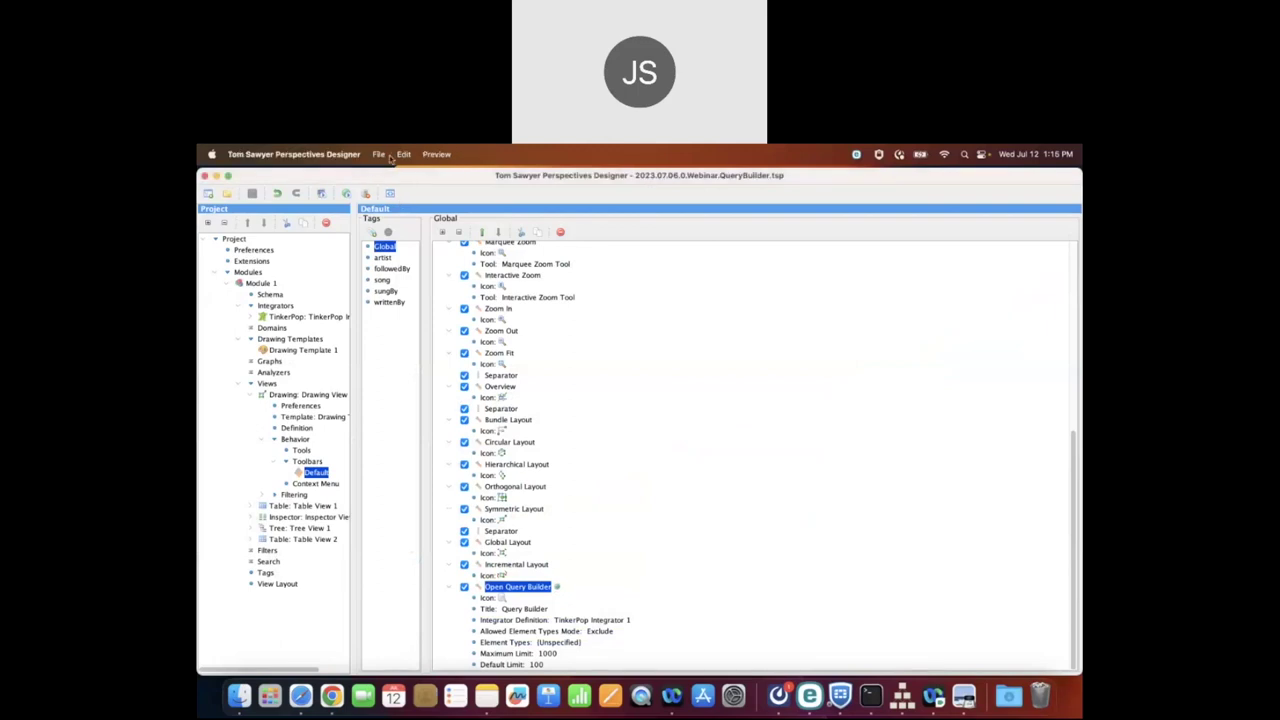
left_click(379, 155)
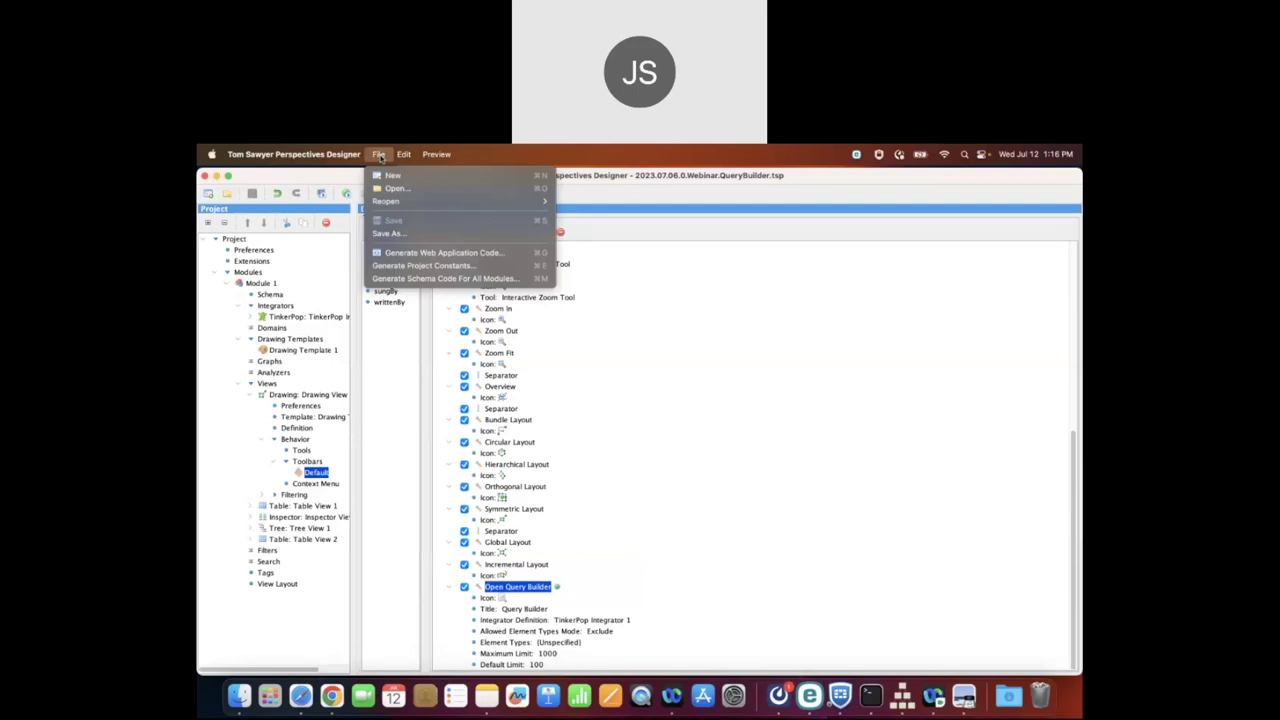
mouse_move(401, 202)
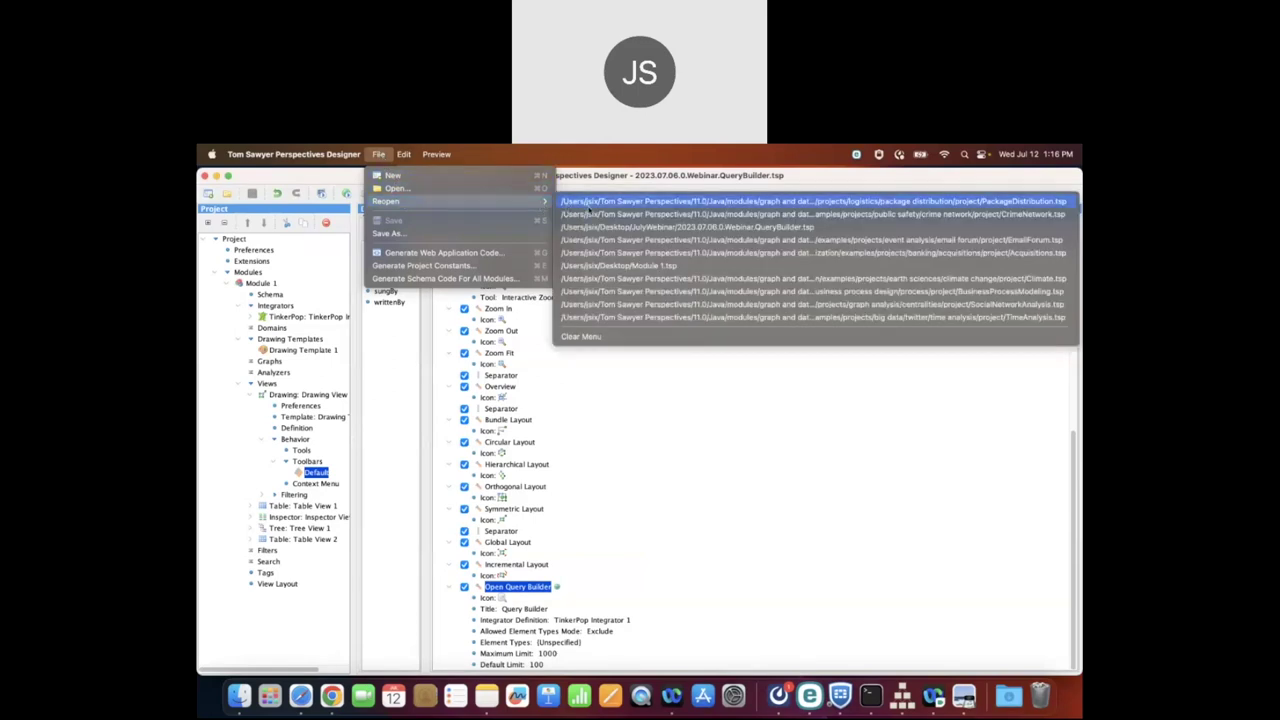
left_click(595, 241)
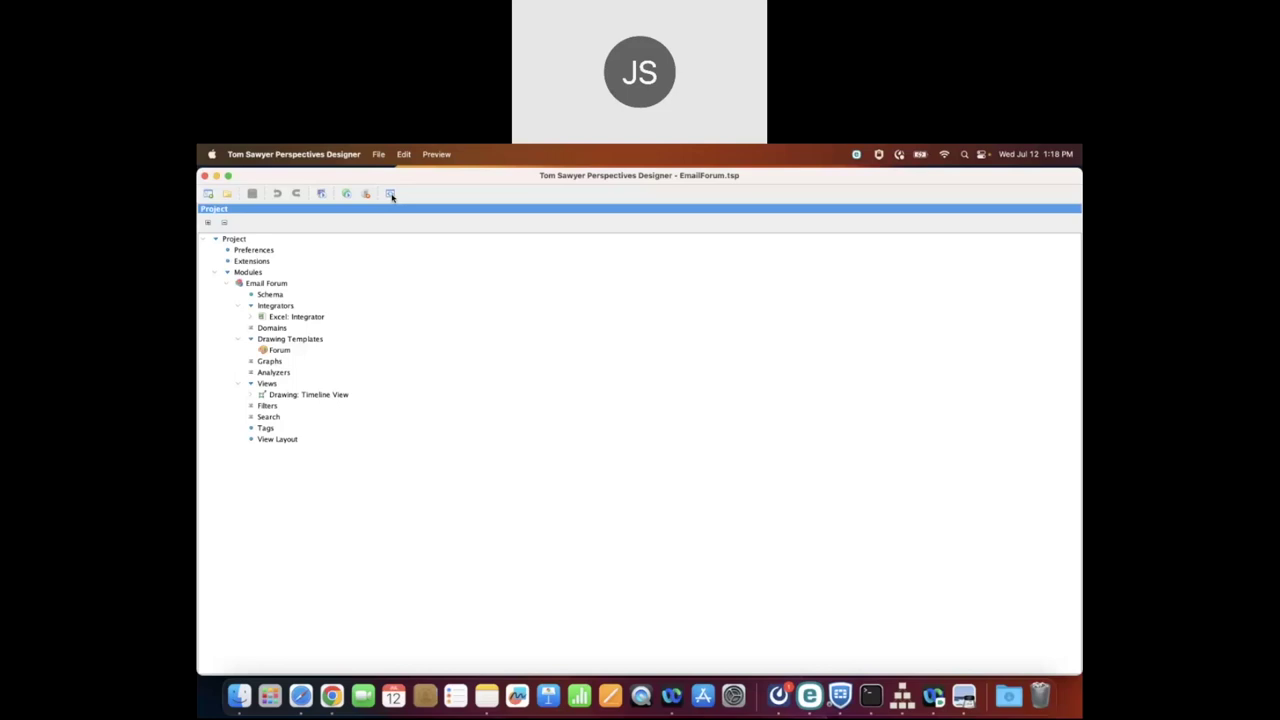
Step: Generate the web application code with project ID PerspectivesElevenWebinarTest, group ID com.companyname and output folder ./application
left_click(391, 194)
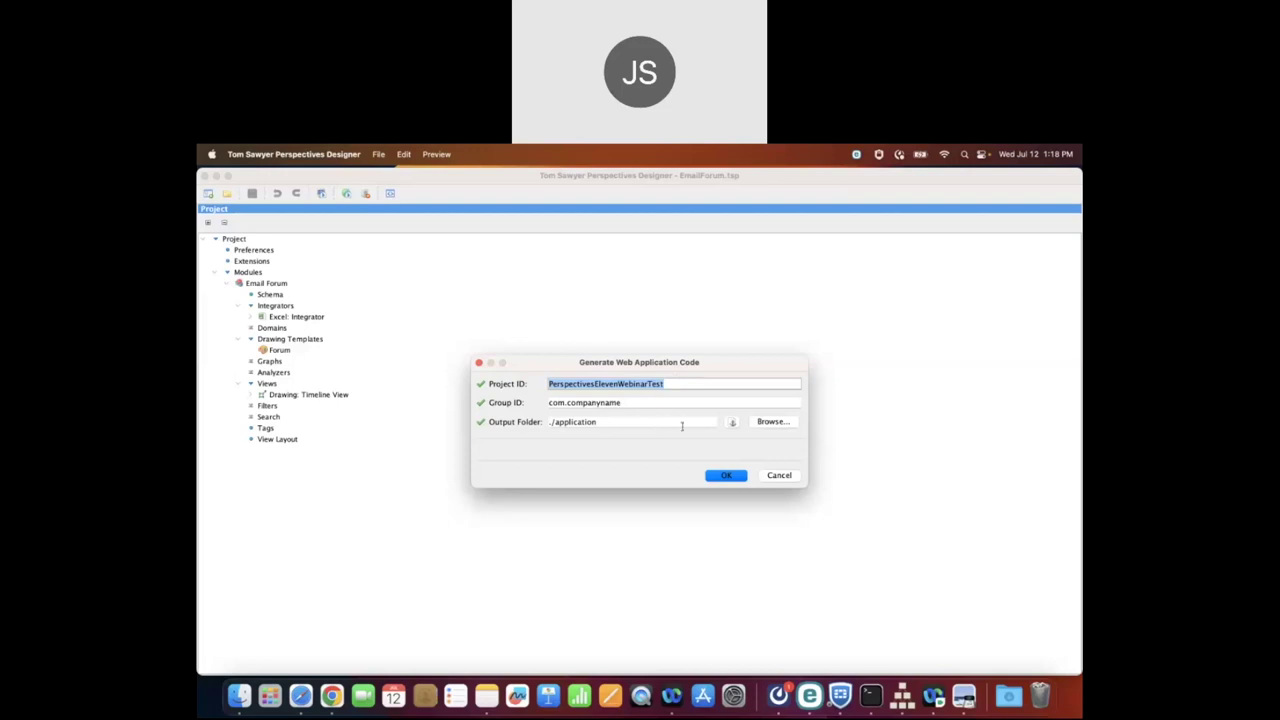
left_click(738, 476)
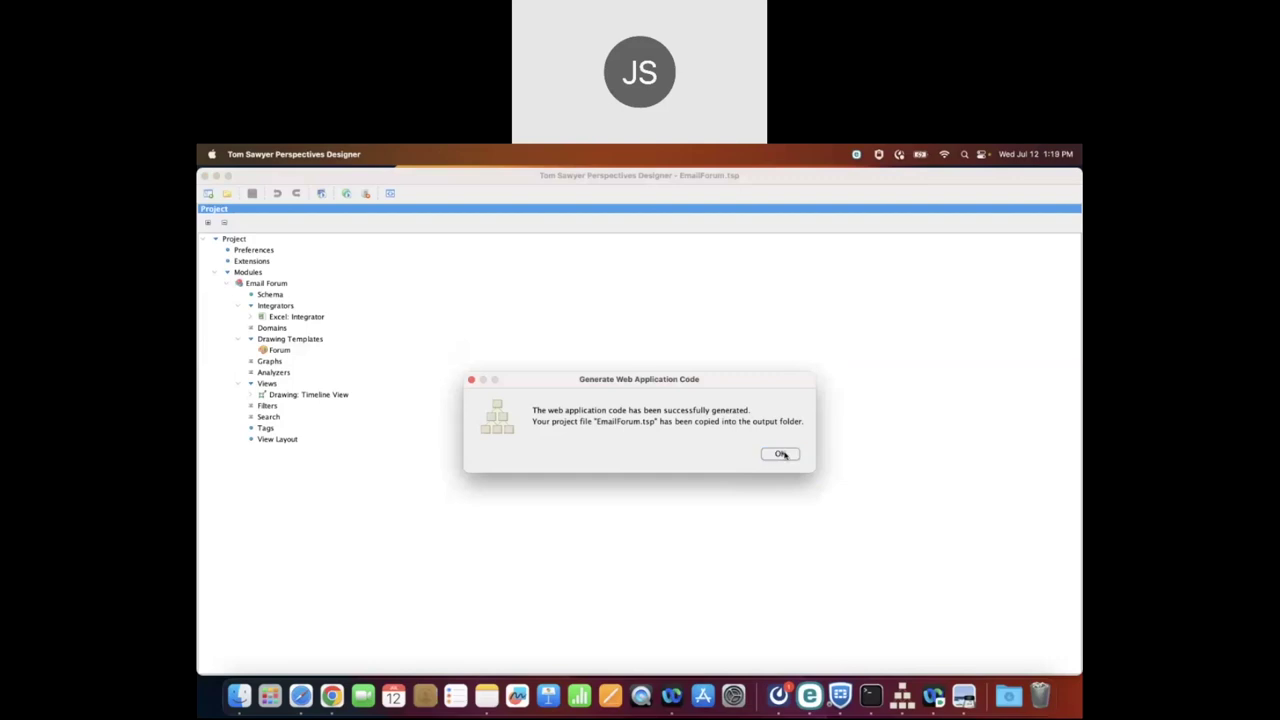
left_click(780, 453)
Step: Minimize the Designer, open a new Finder window and enlarge it
left_click(216, 176)
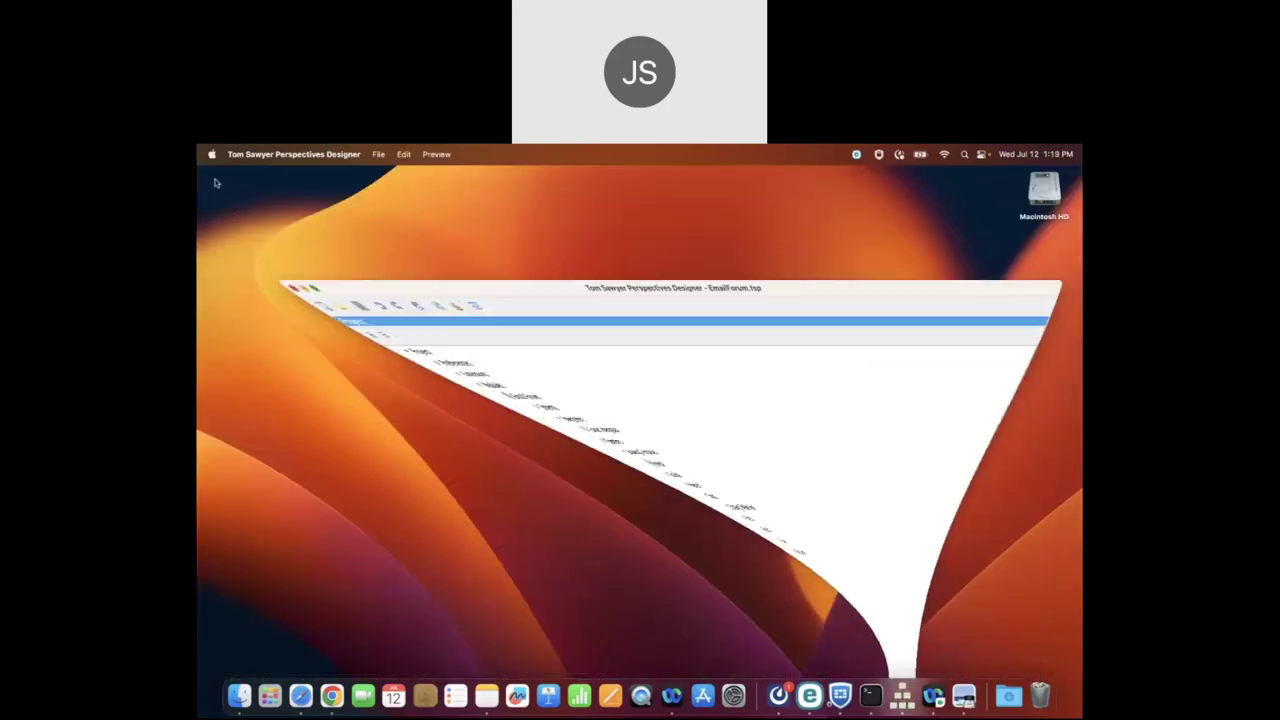
right_click(240, 694)
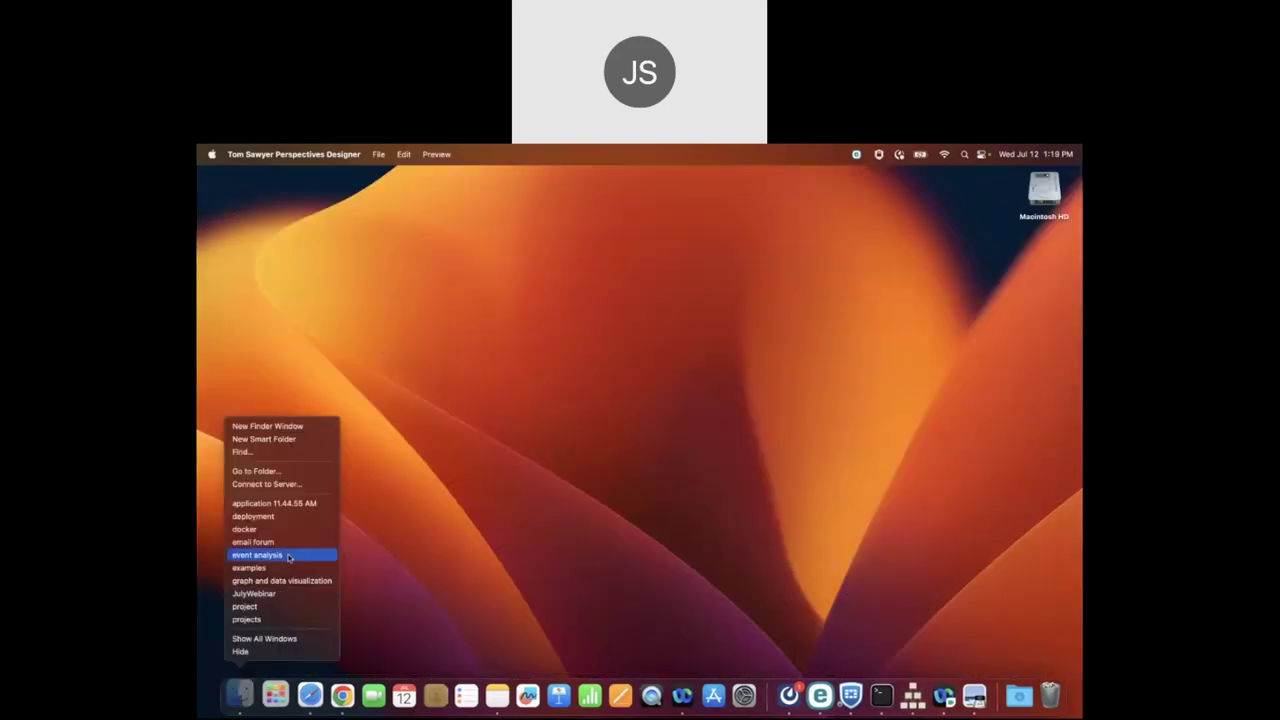
left_click(295, 432)
left_click_drag(740, 445, 965, 574)
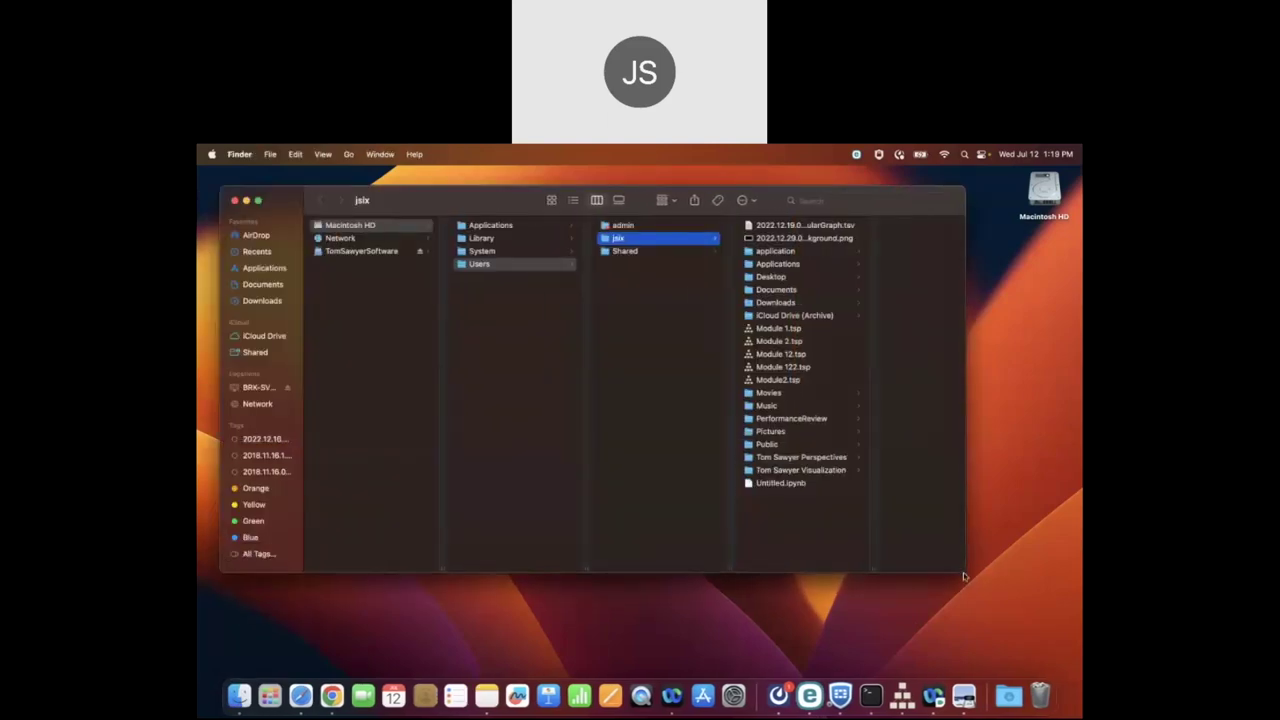
Step: Browse to Tom Sawyer Perspectives/11.0/Java/modules/graph and data visualization/examples in the home folder
left_click(847, 462)
left_click(884, 250)
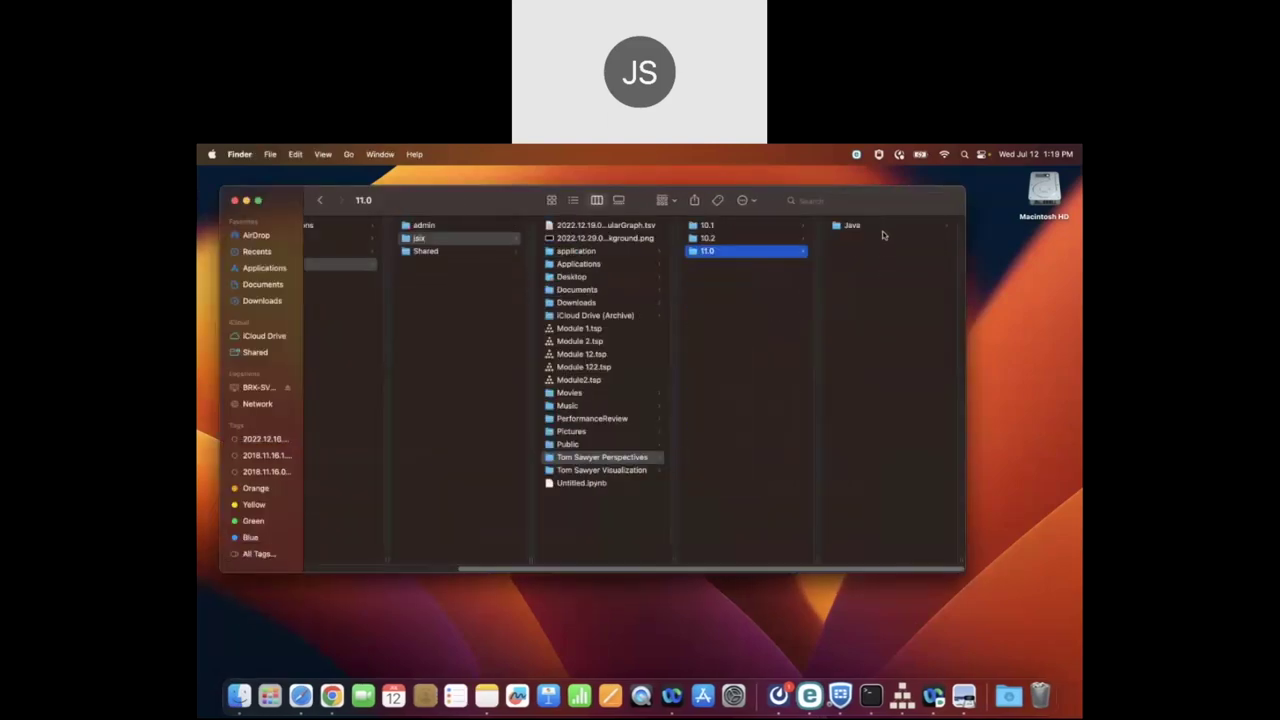
left_click(884, 226)
left_click(878, 250)
left_click(878, 239)
left_click(858, 264)
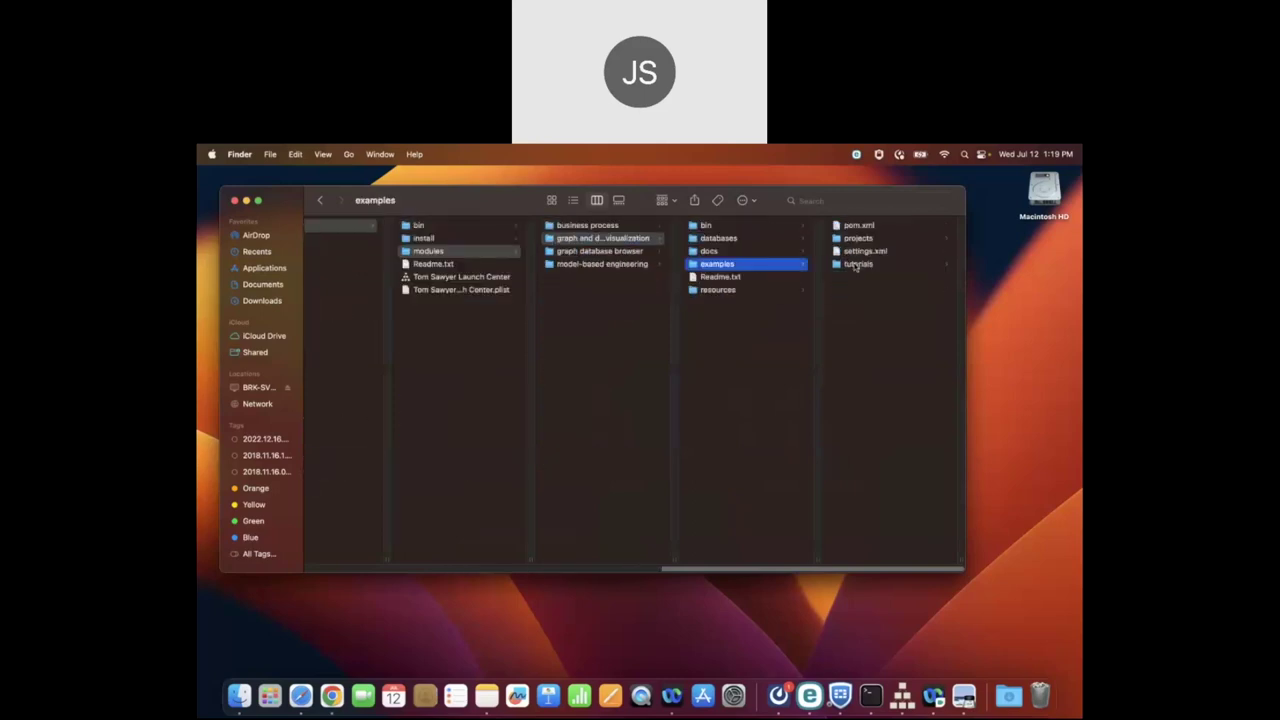
Step: Open the project folder of the email forum example under projects/event analysis
left_click(858, 239)
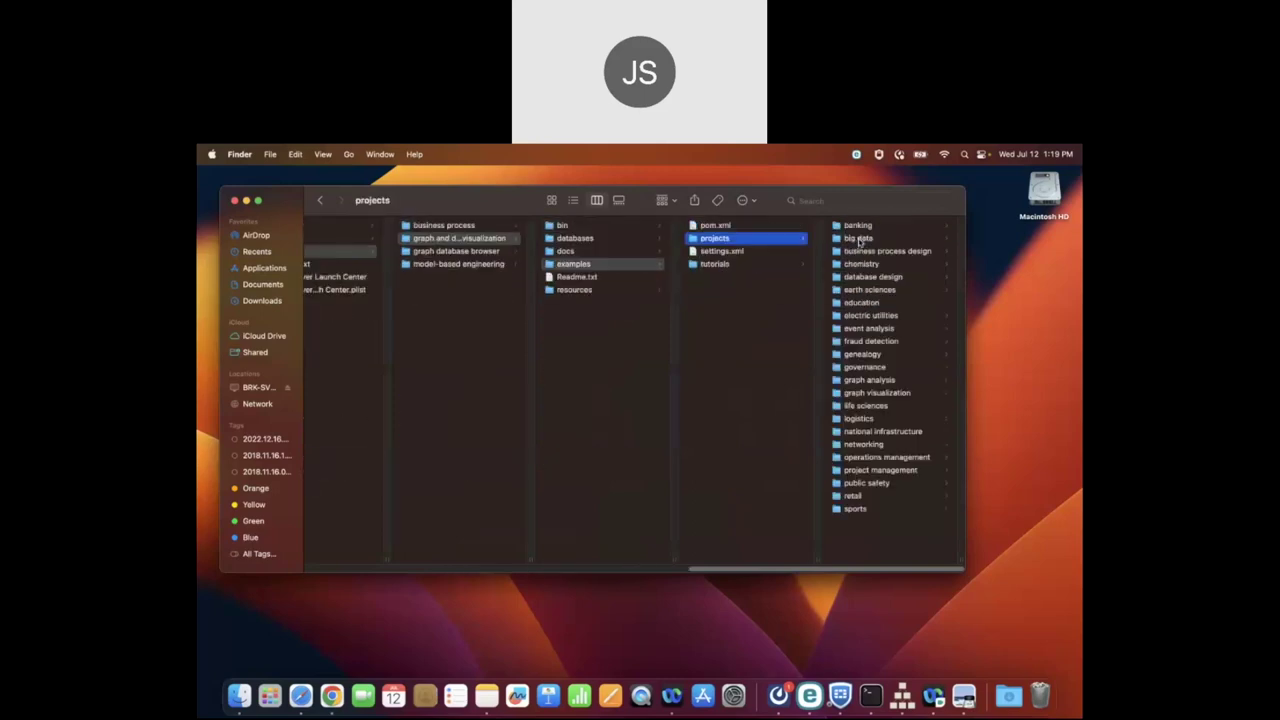
left_click(885, 330)
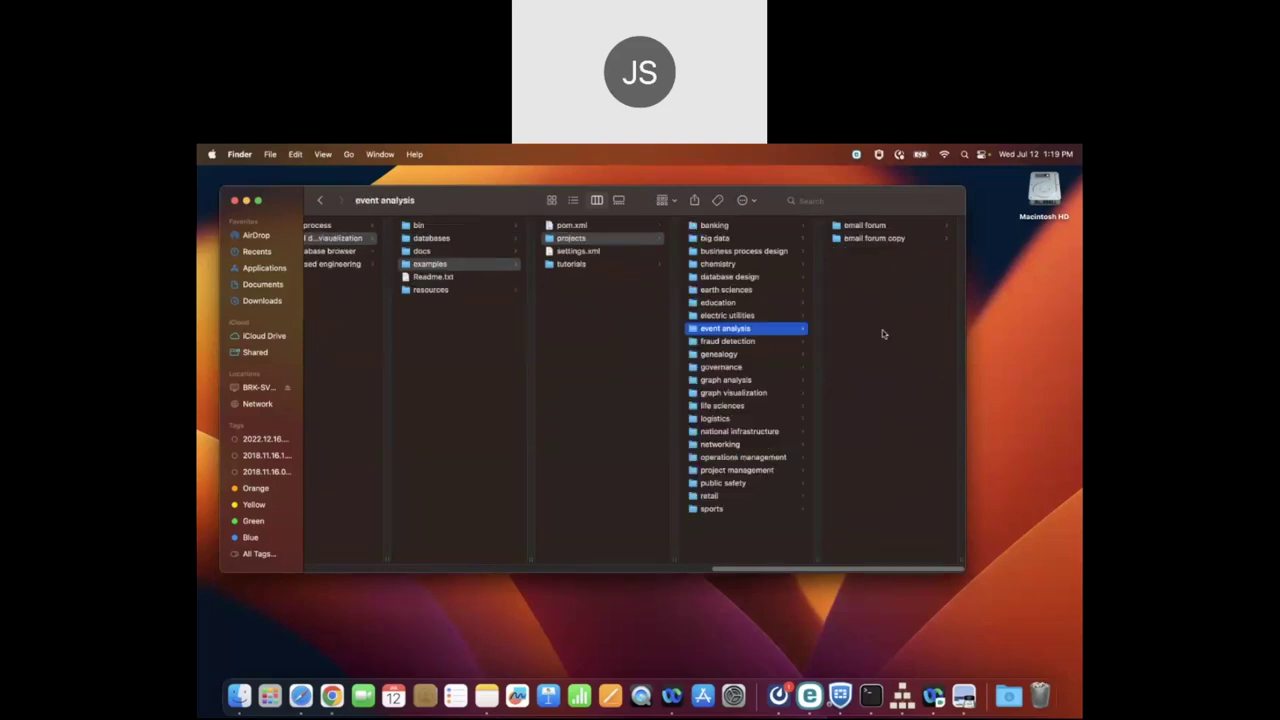
left_click(861, 227)
left_click(859, 239)
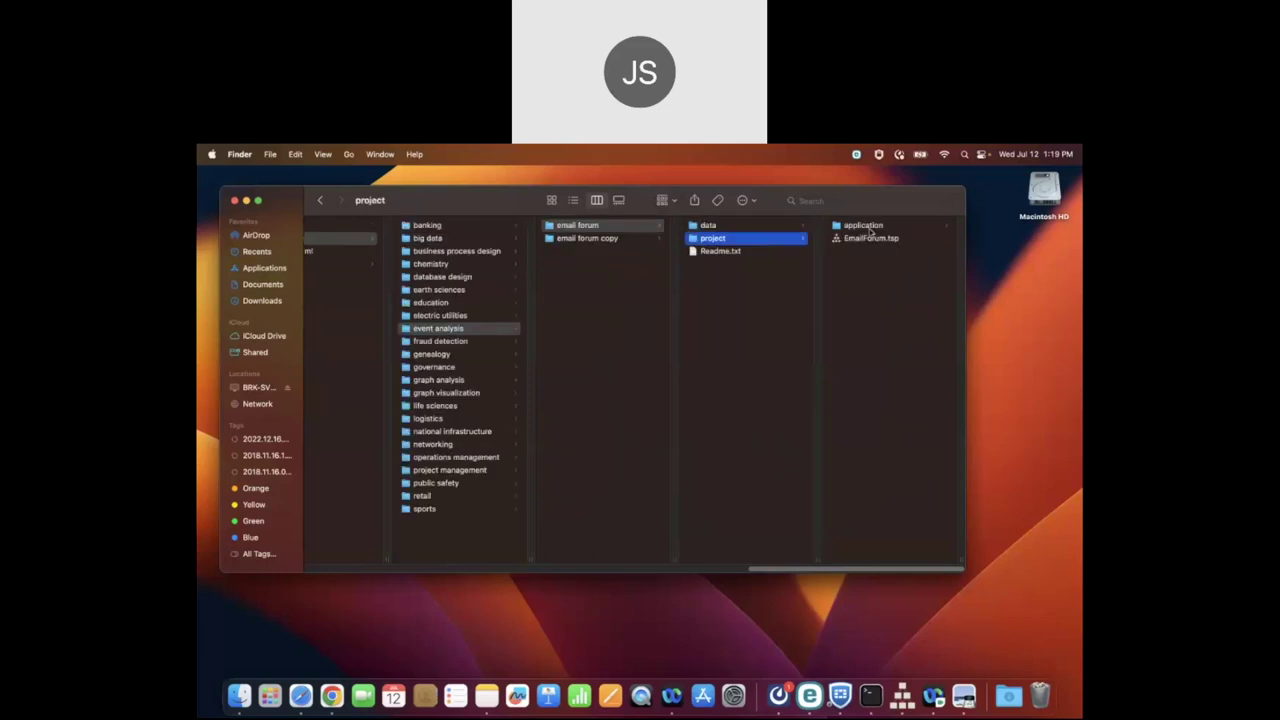
Step: Open Readme.md from the generated application folder and enlarge its window to show the build and run instructions
left_click(868, 227)
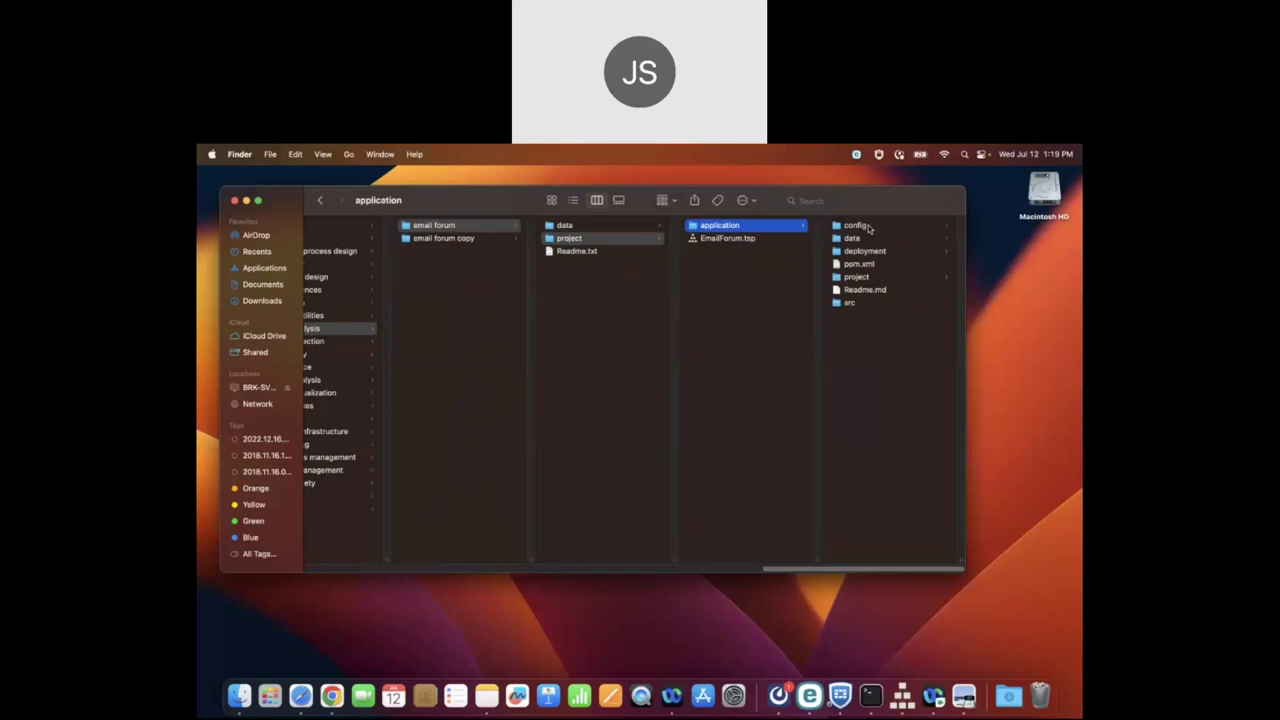
double_click(876, 291)
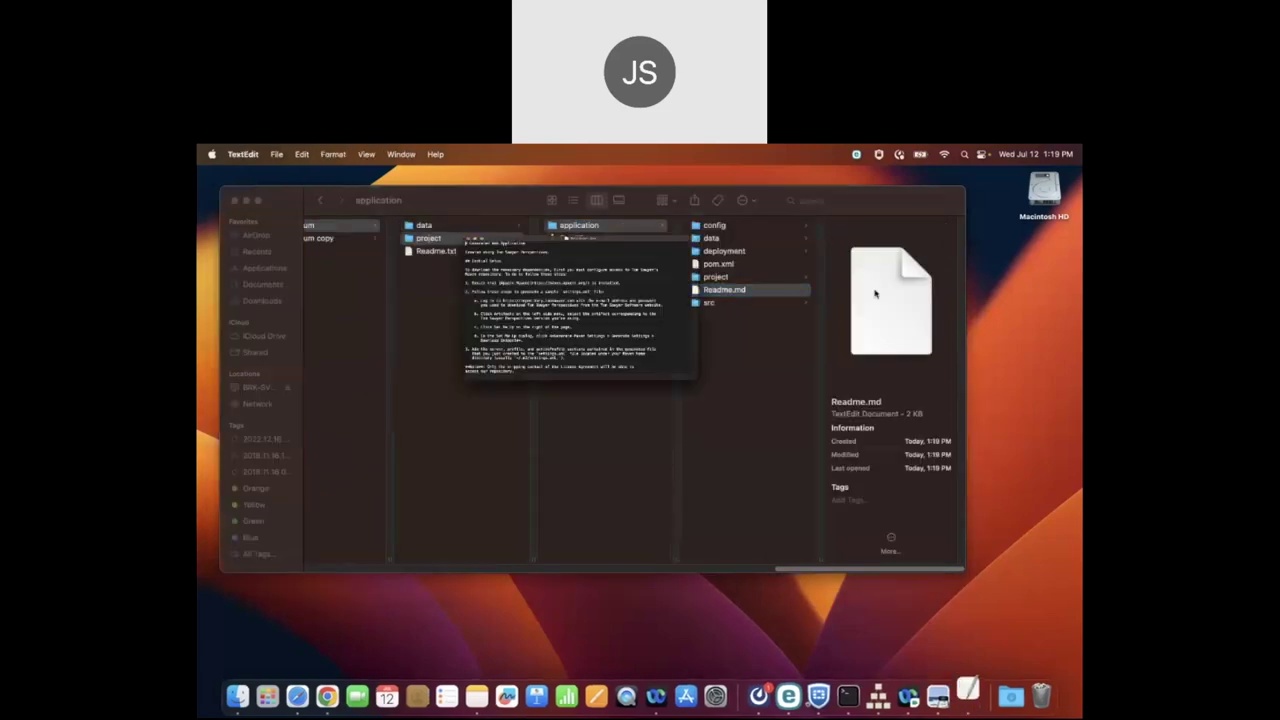
left_click_drag(608, 201, 519, 161)
left_click_drag(601, 417, 626, 667)
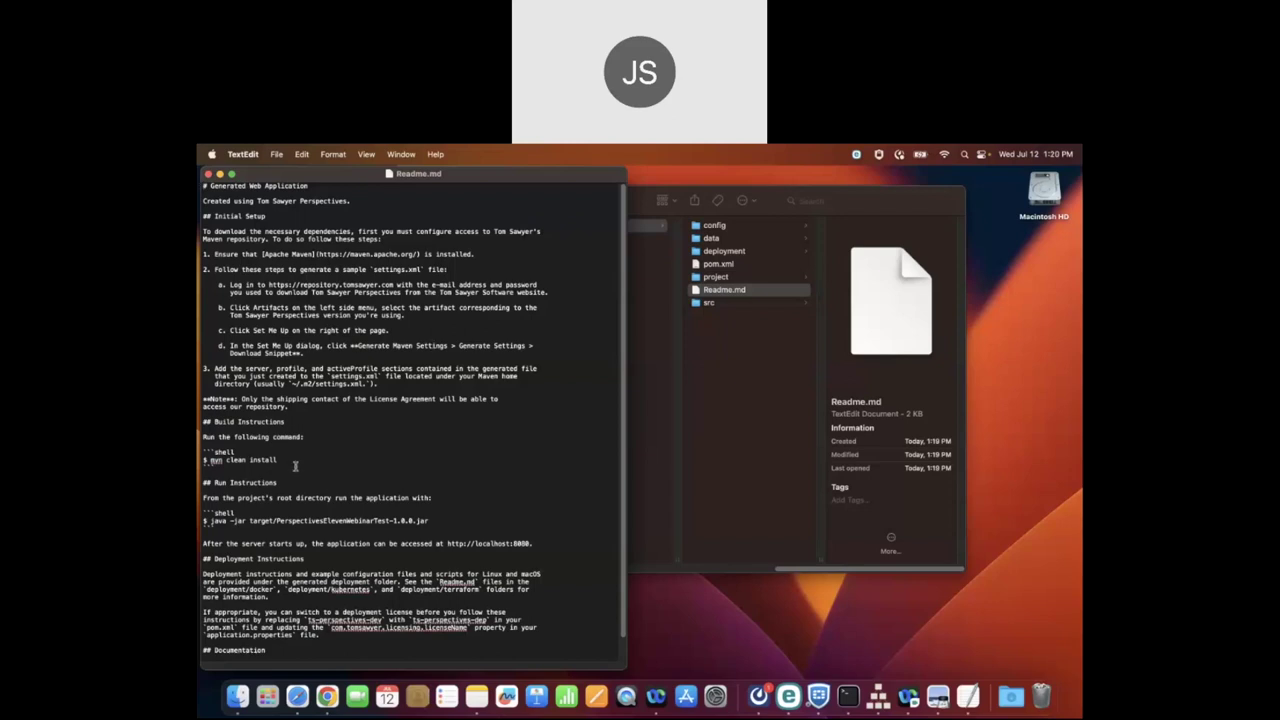
Step: Open a new Terminal at the application folder, enlarge it and place it beside the Readme
left_click(648, 374)
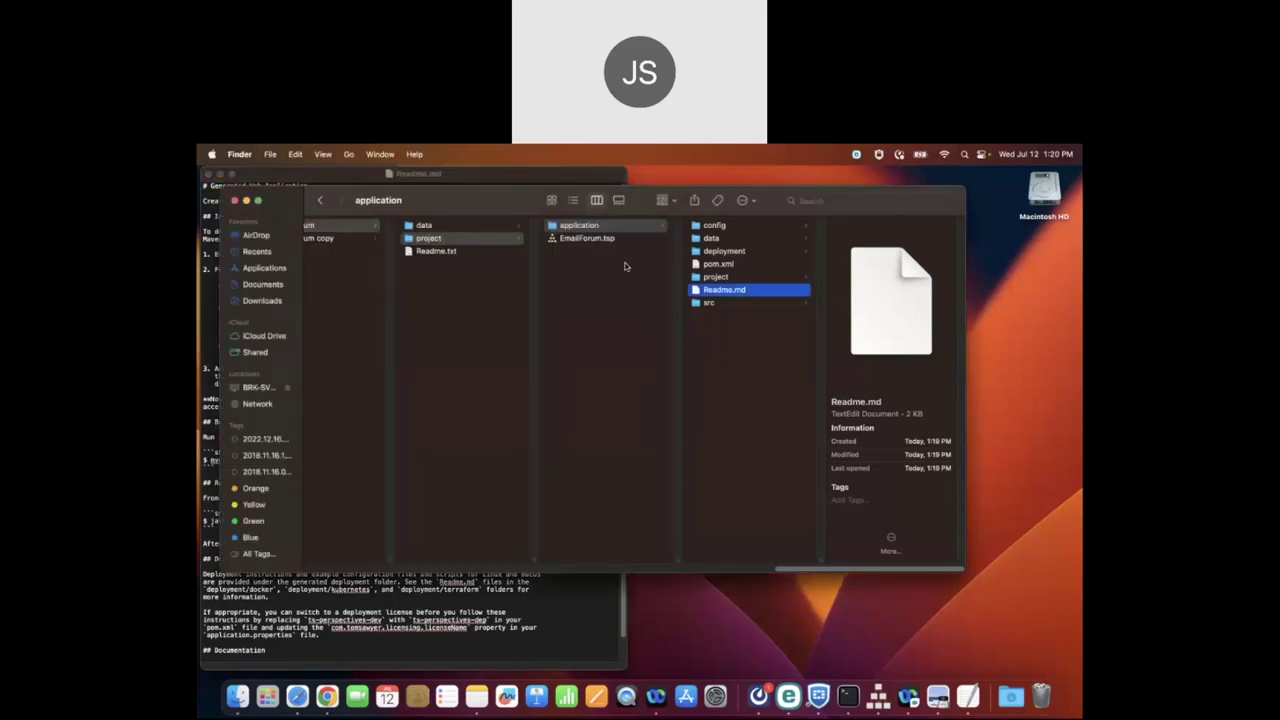
right_click(628, 226)
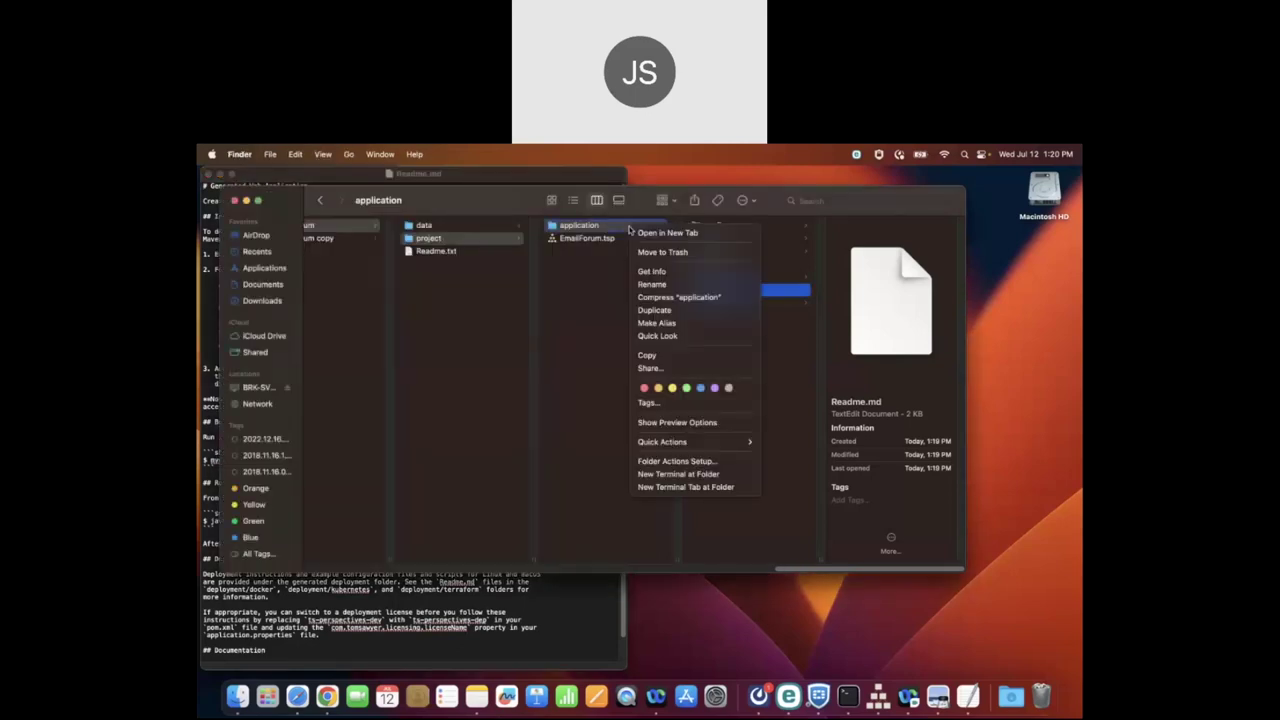
left_click(733, 475)
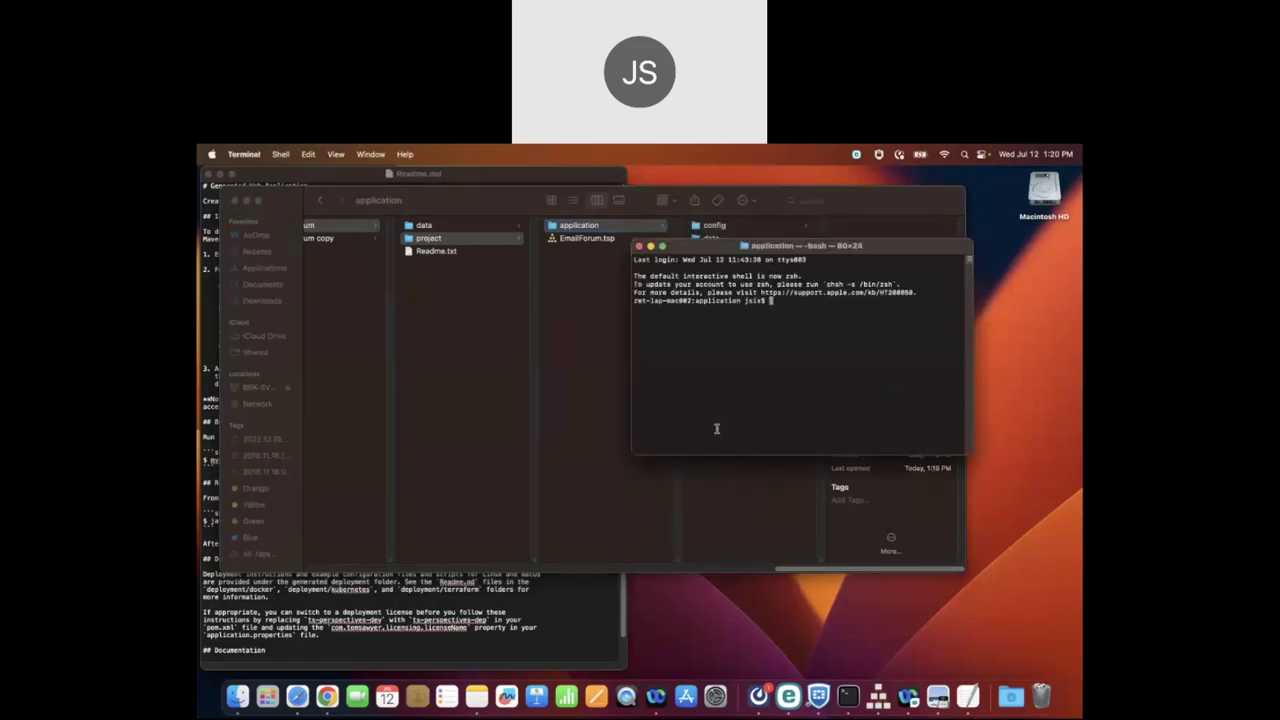
left_click_drag(966, 453, 1046, 676)
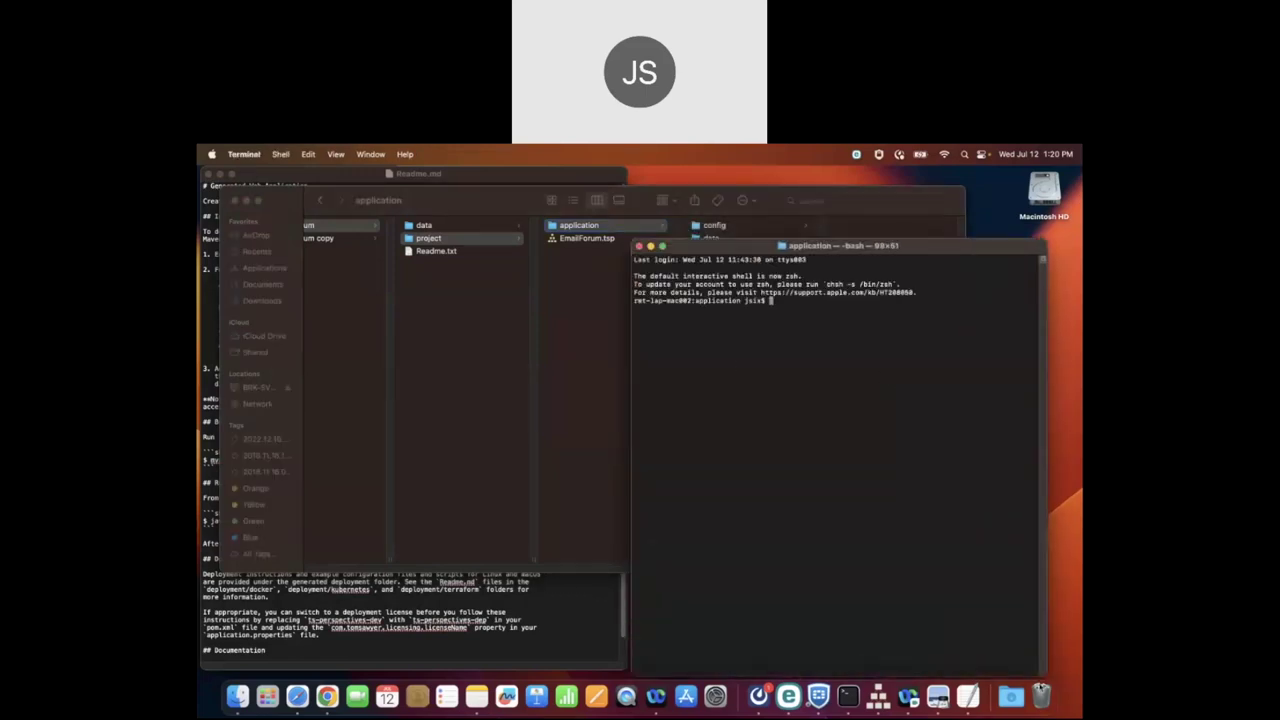
left_click_drag(972, 247, 979, 173)
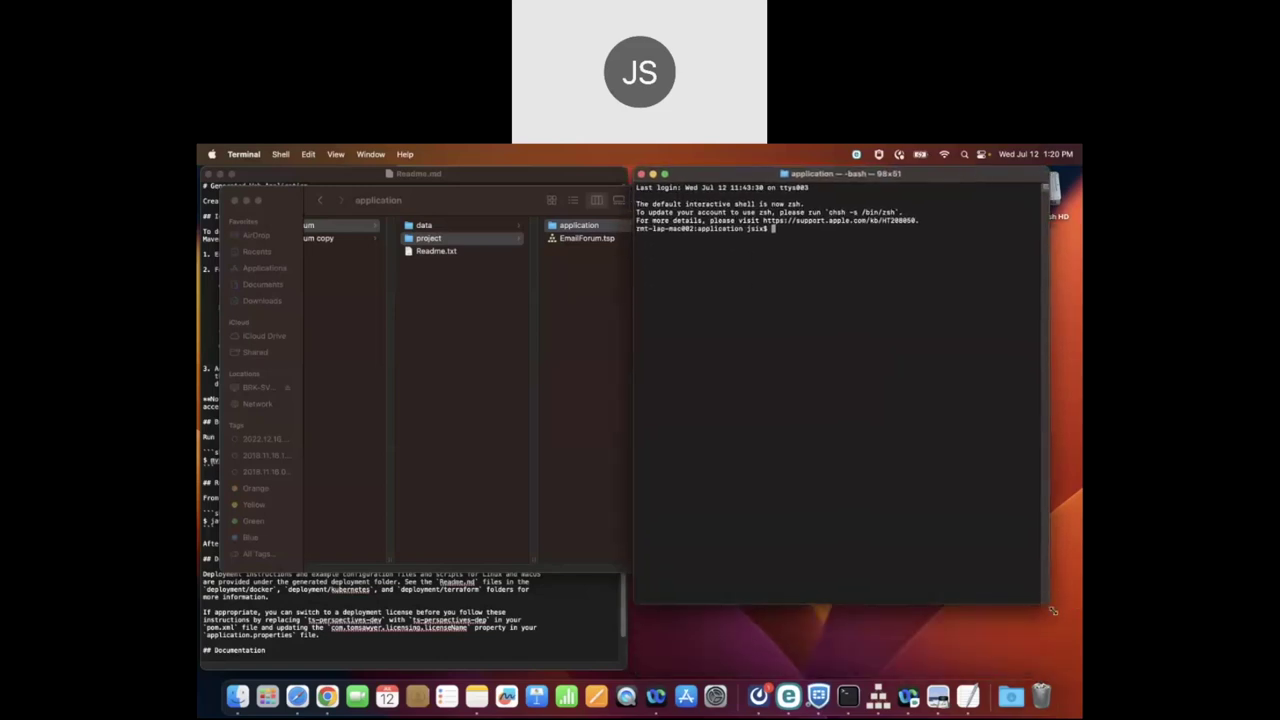
left_click_drag(1053, 611, 1080, 647)
Step: Copy the build command mvn clean install from the Readme and run it in the Terminal
left_click(456, 613)
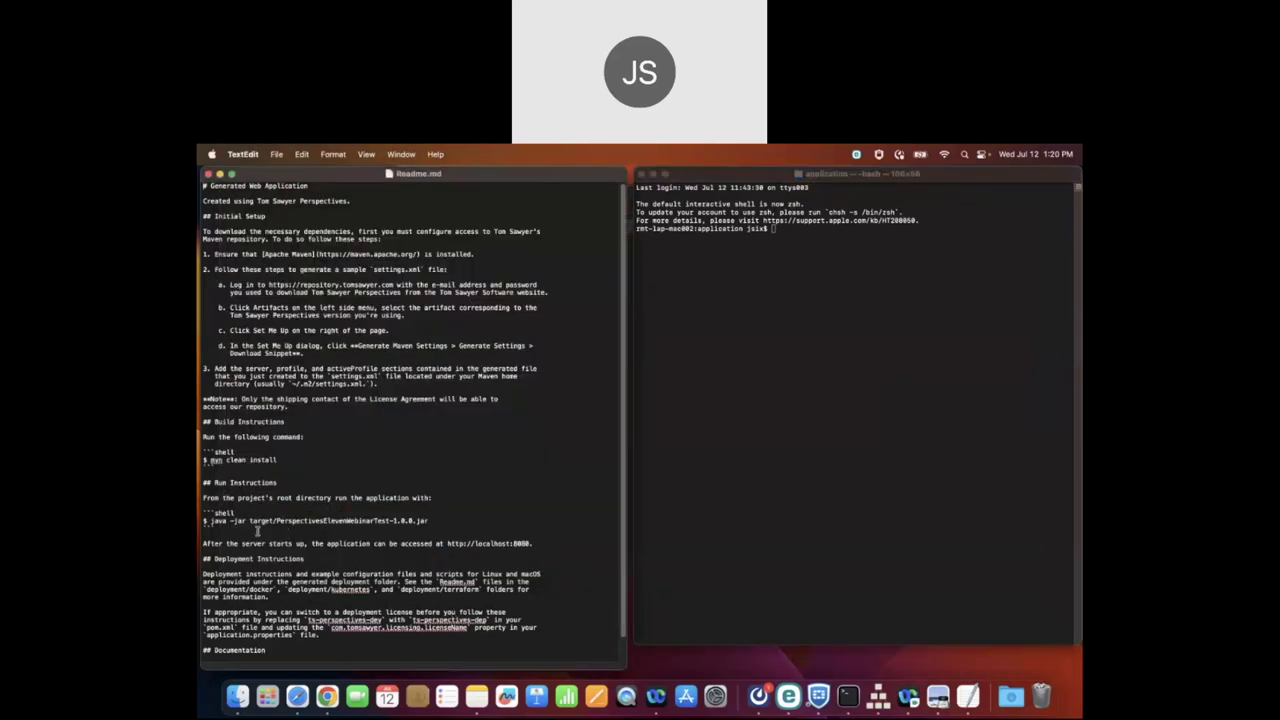
left_click_drag(281, 460, 210, 460)
key("super+c")
left_click(952, 320)
key("super+v")
key("Return")
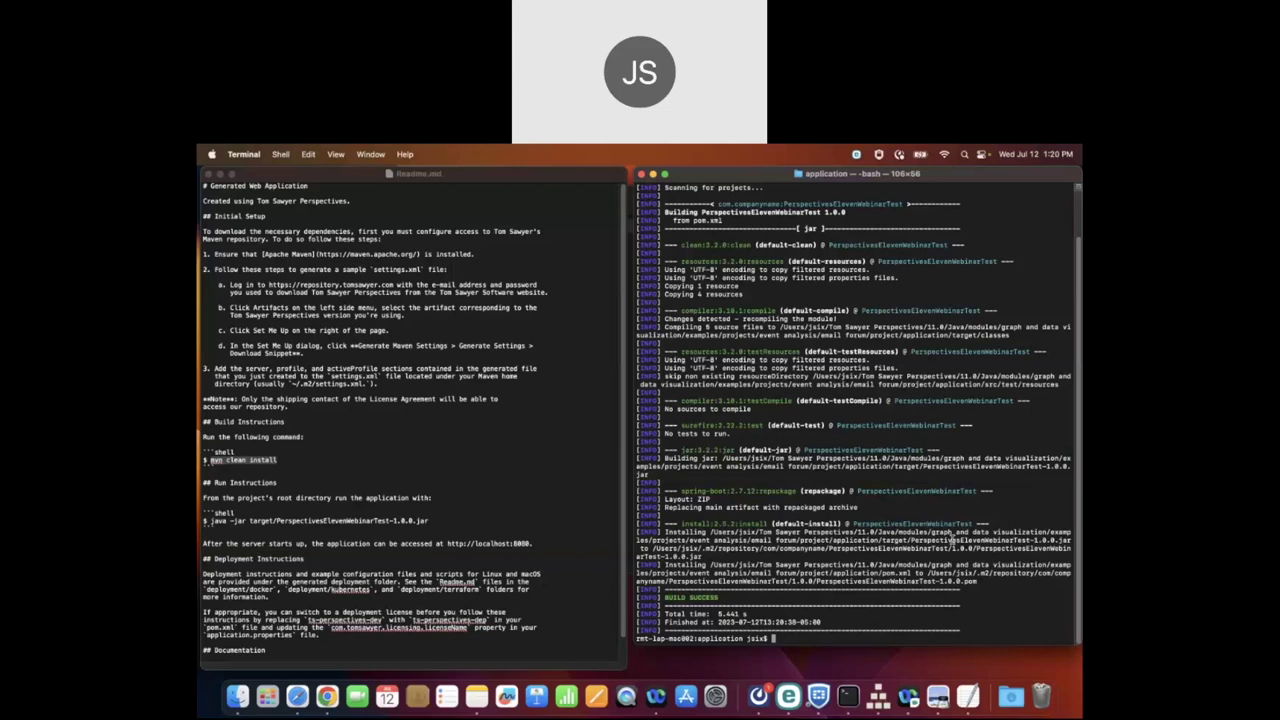
Step: Close the Readme and Terminal windows and browse to the deployment/docker folder of the generated application
left_click(208, 174)
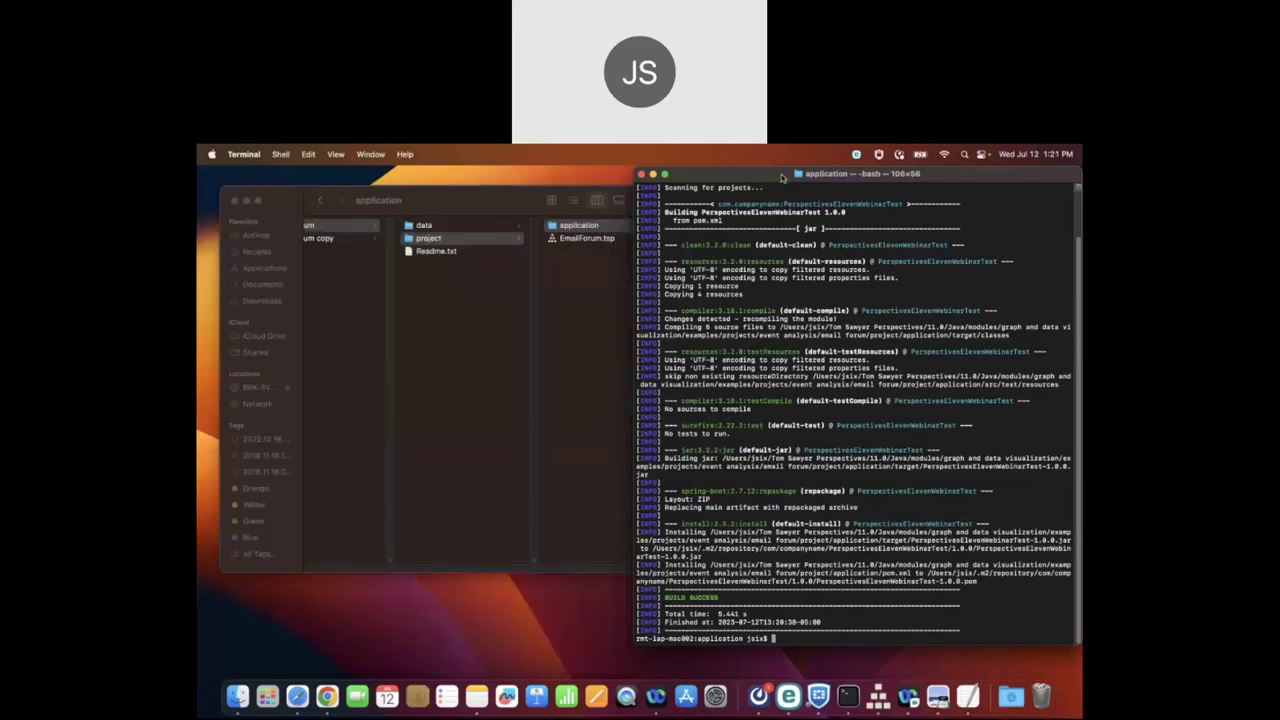
left_click_drag(784, 177, 784, 223)
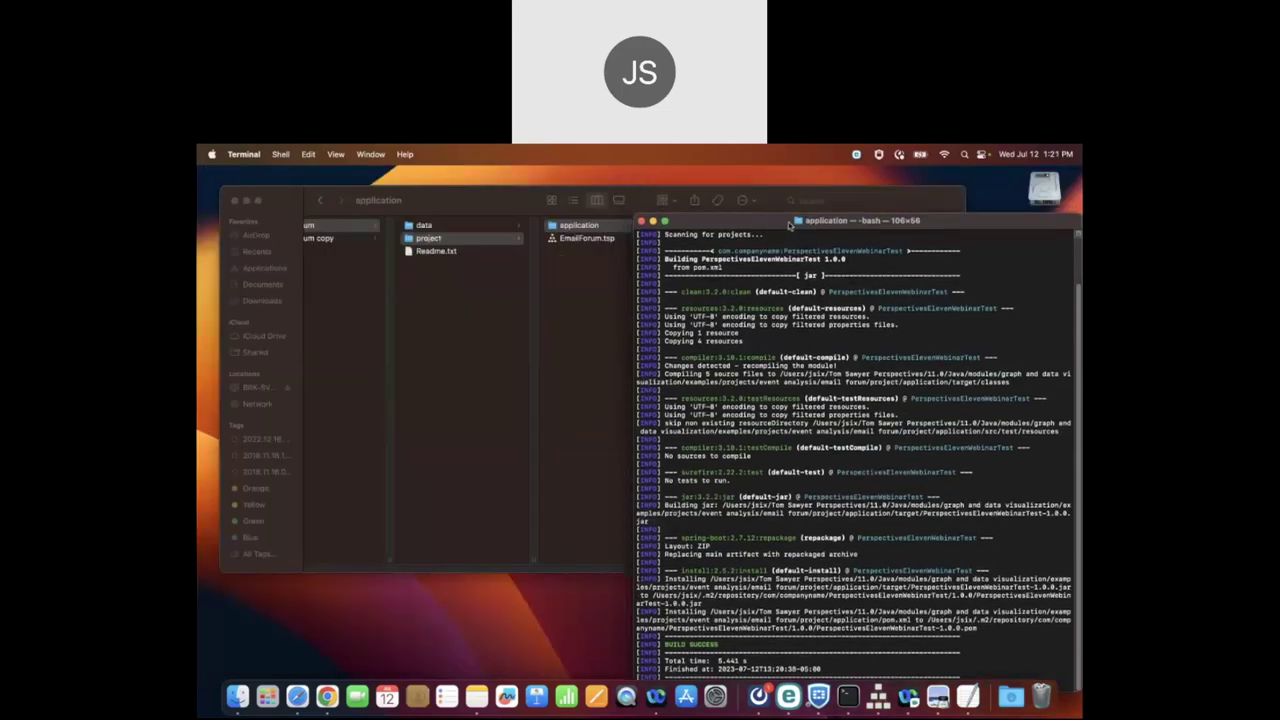
left_click(641, 221)
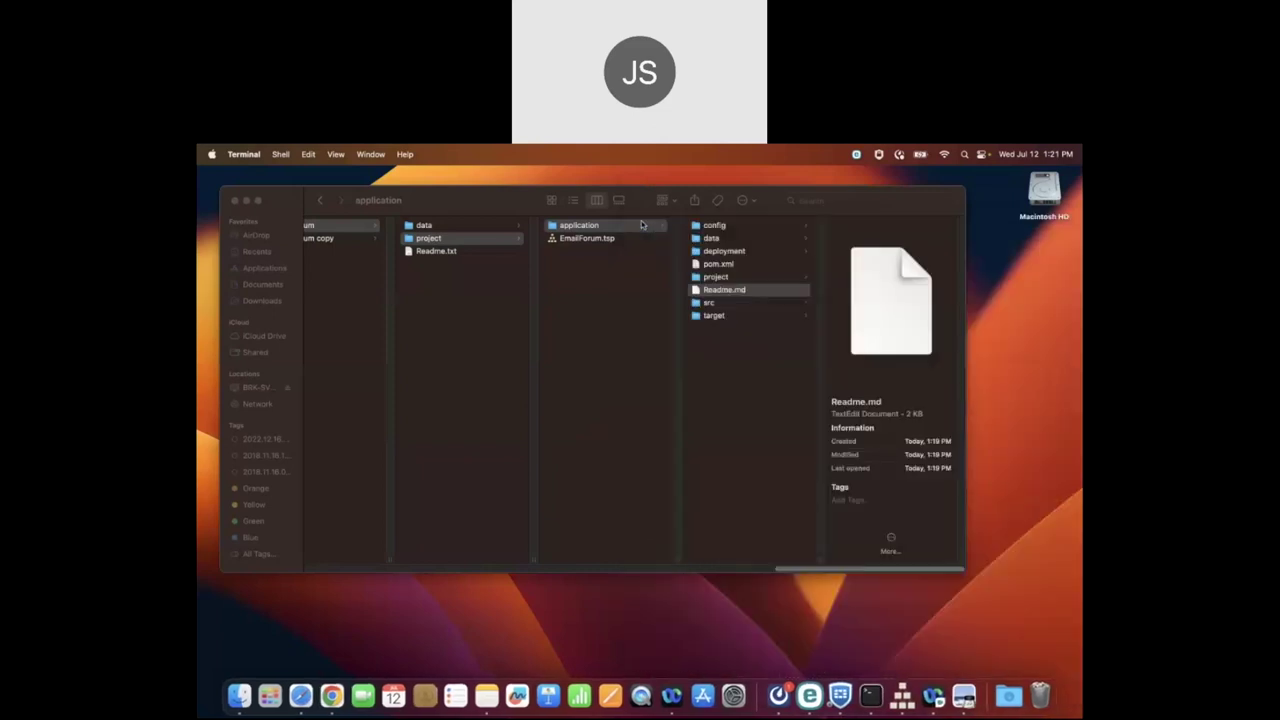
left_click(742, 252)
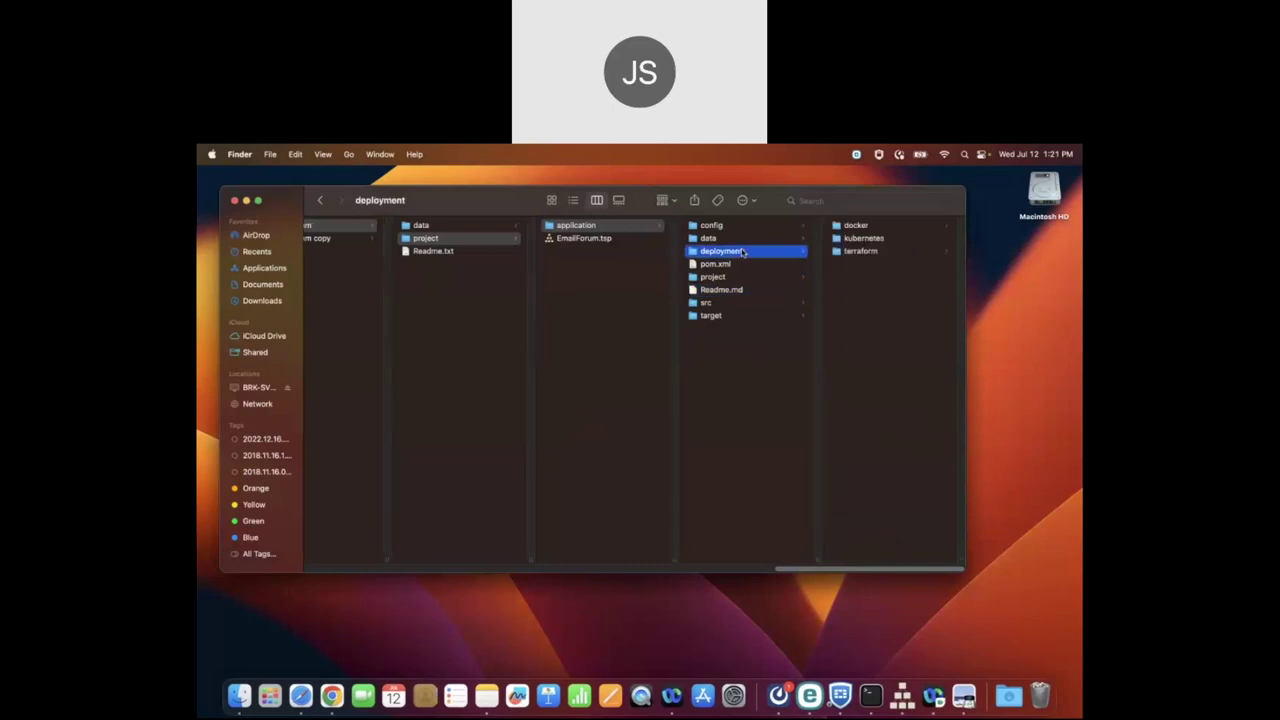
left_click(898, 226)
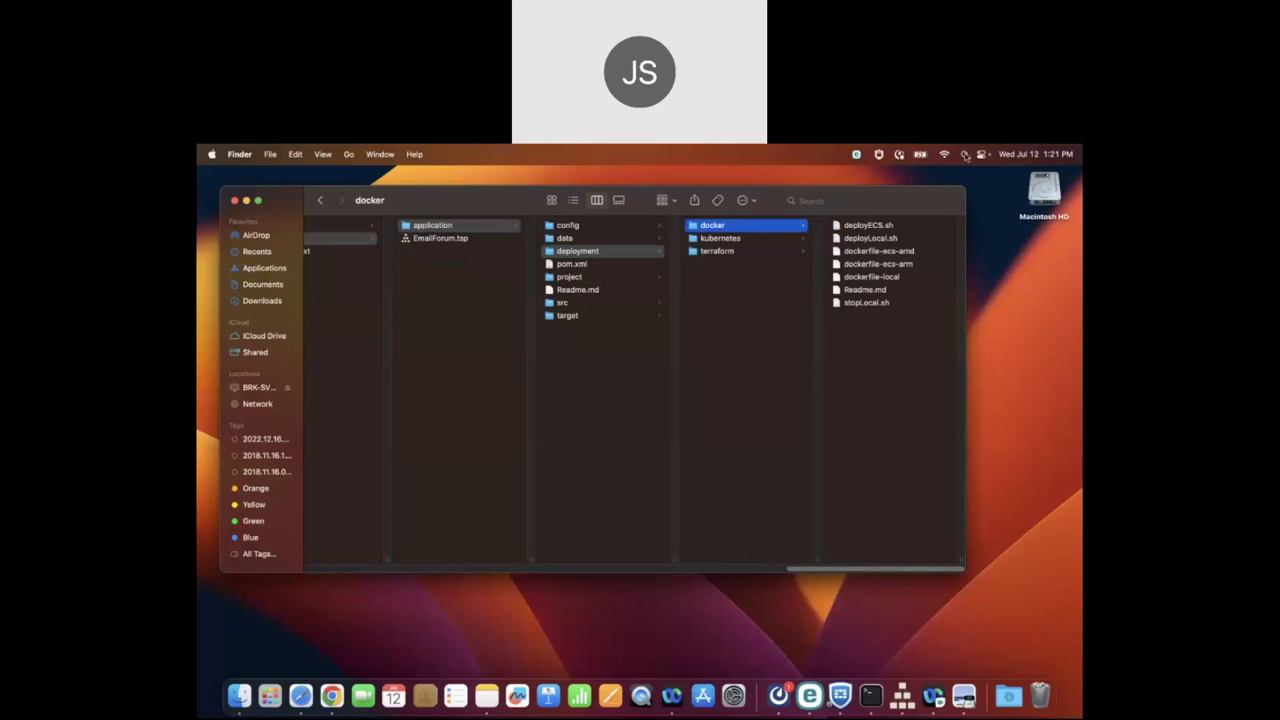
Step: Launch Docker Desktop through a system search and move its window clear of the Finder window
left_click(964, 154)
type("do k")
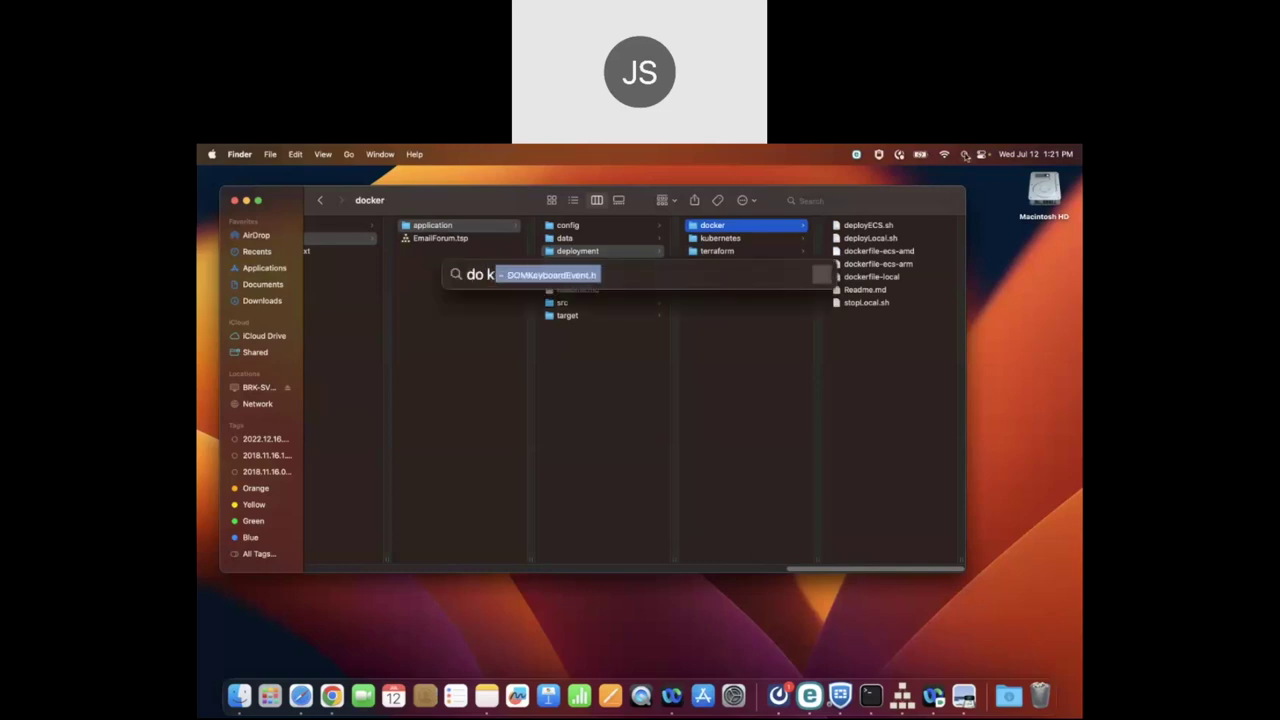
key("BackSpace")
key("BackSpace")
type("cke")
key("Escape")
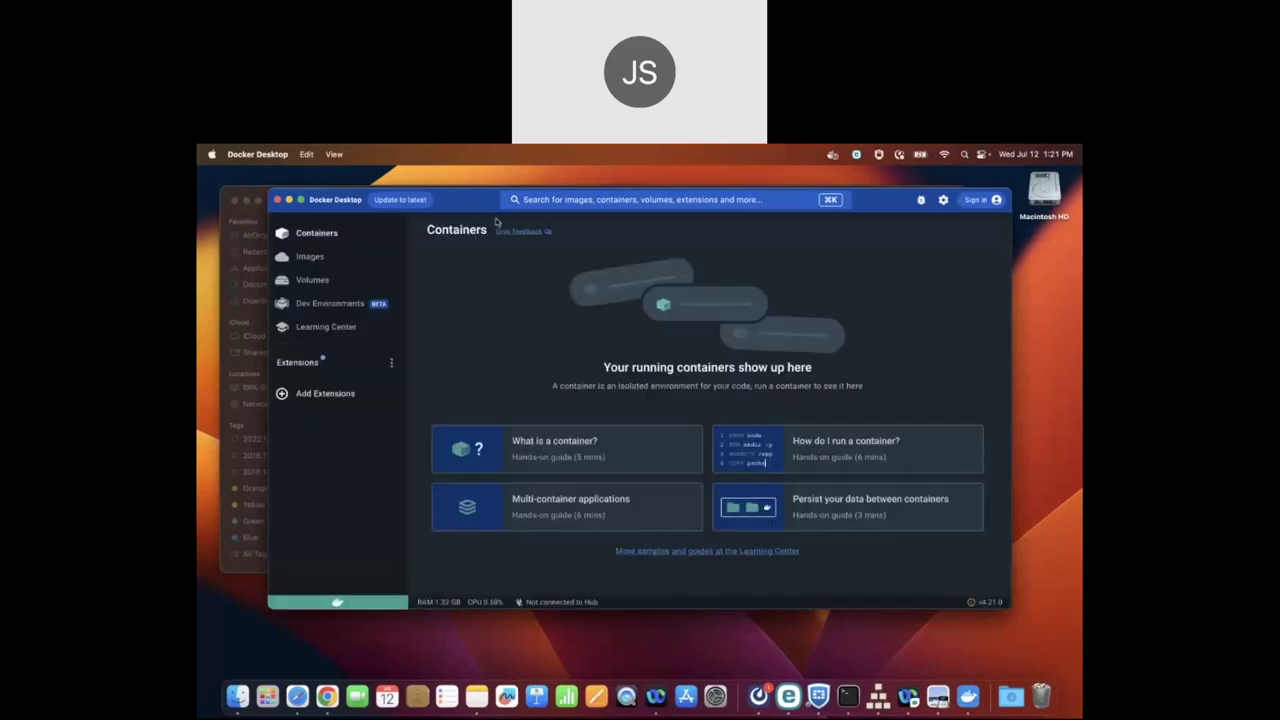
left_click_drag(476, 206, 544, 271)
Step: Open Readme.md from the docker folder and enlarge its window to show the local Docker deployment instructions
left_click(460, 203)
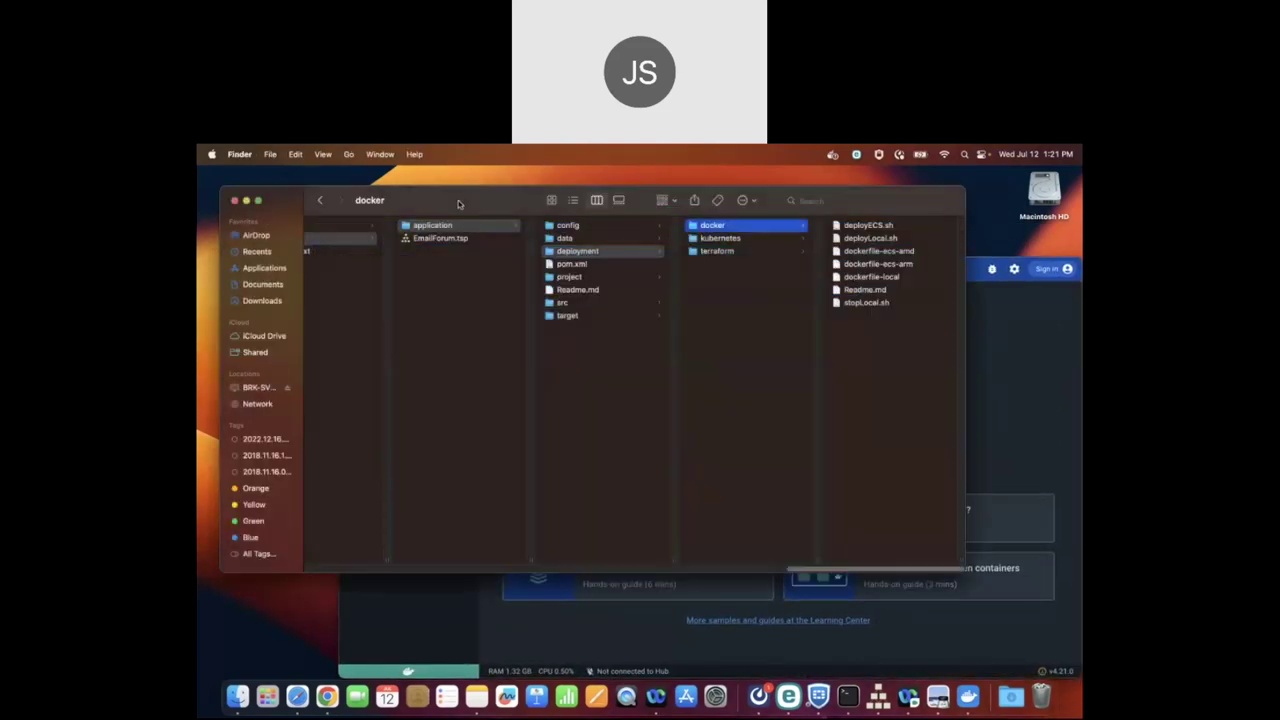
double_click(865, 290)
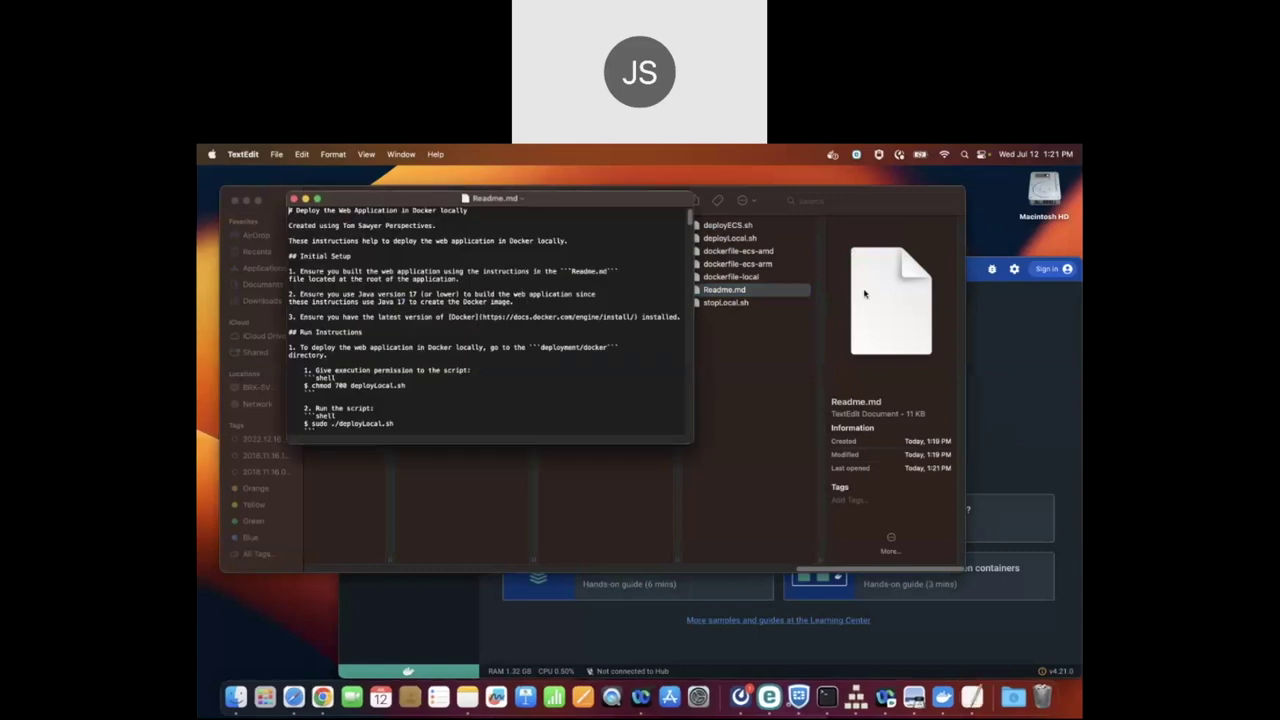
left_click_drag(390, 204, 300, 179)
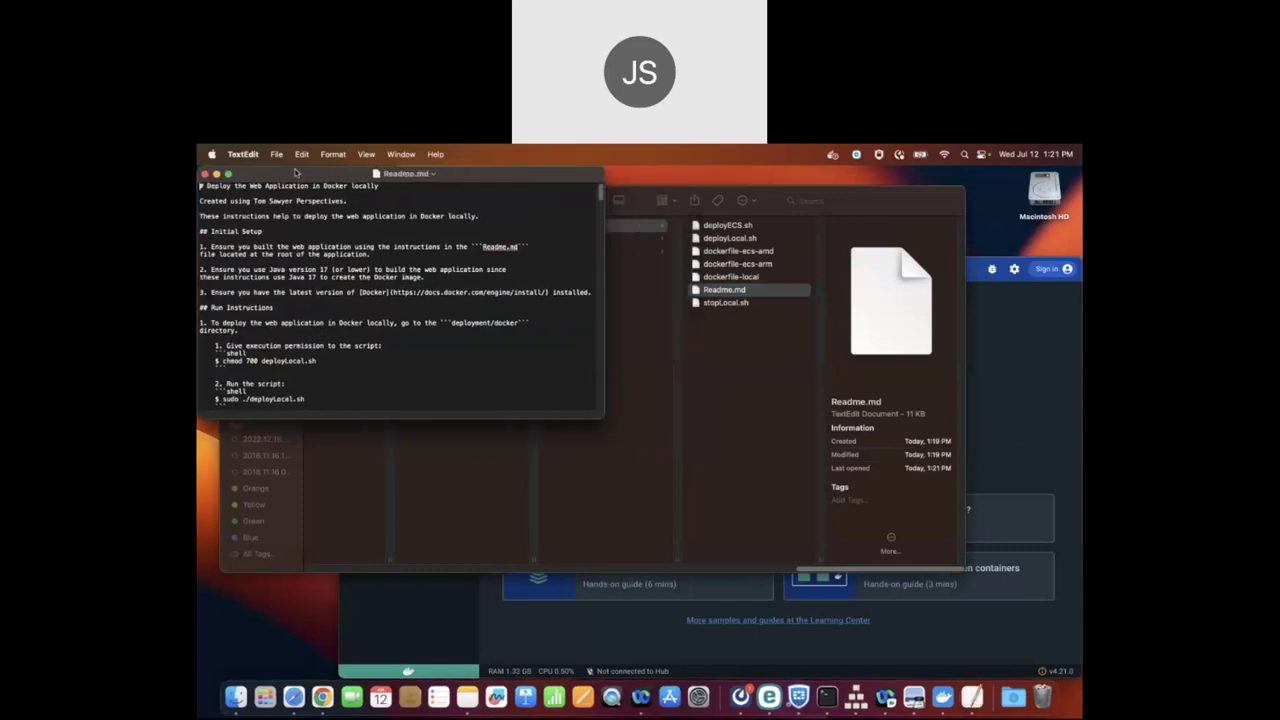
left_click_drag(598, 411, 615, 642)
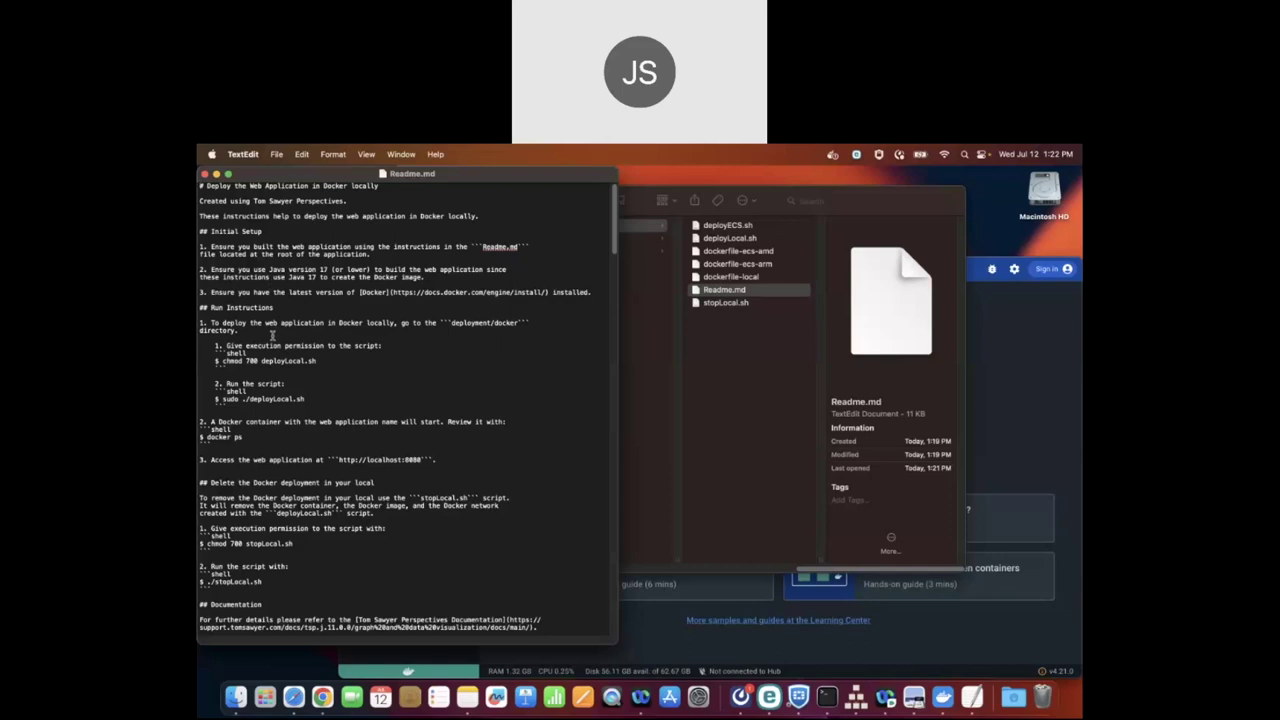
Step: Open a new Terminal at the docker folder and arrange it side by side with the widened Readme
left_click(700, 402)
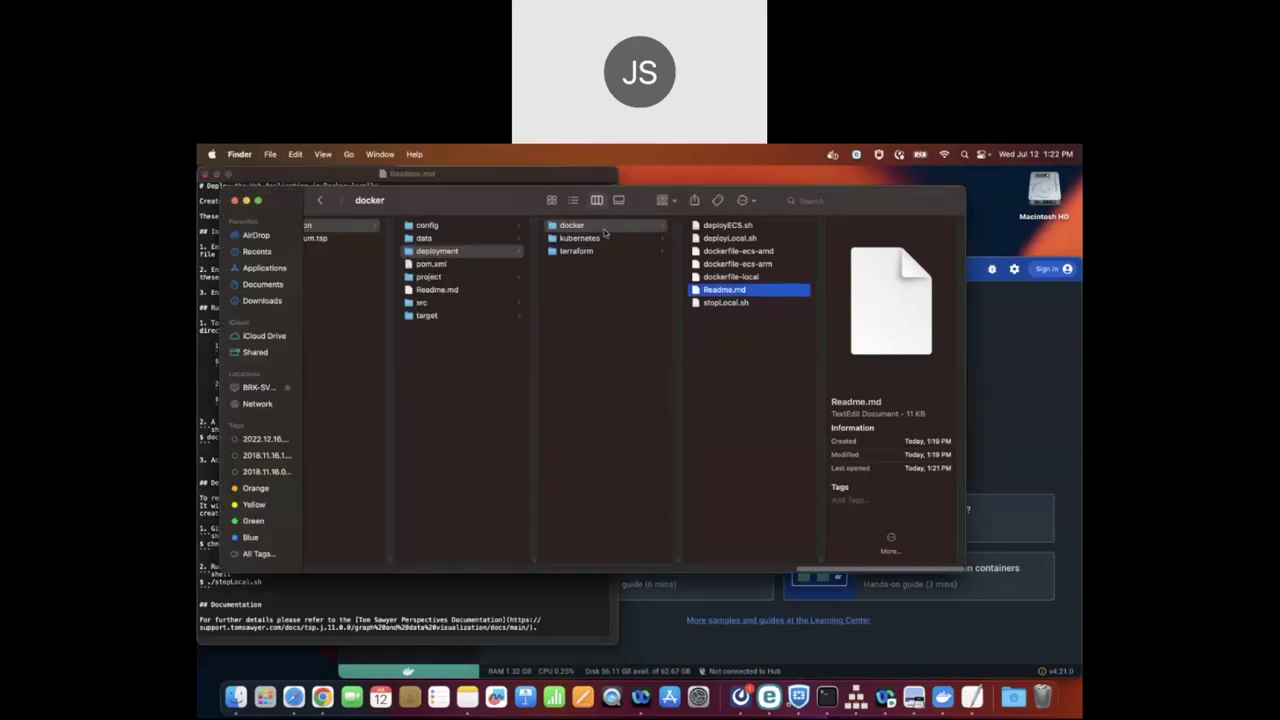
right_click(604, 232)
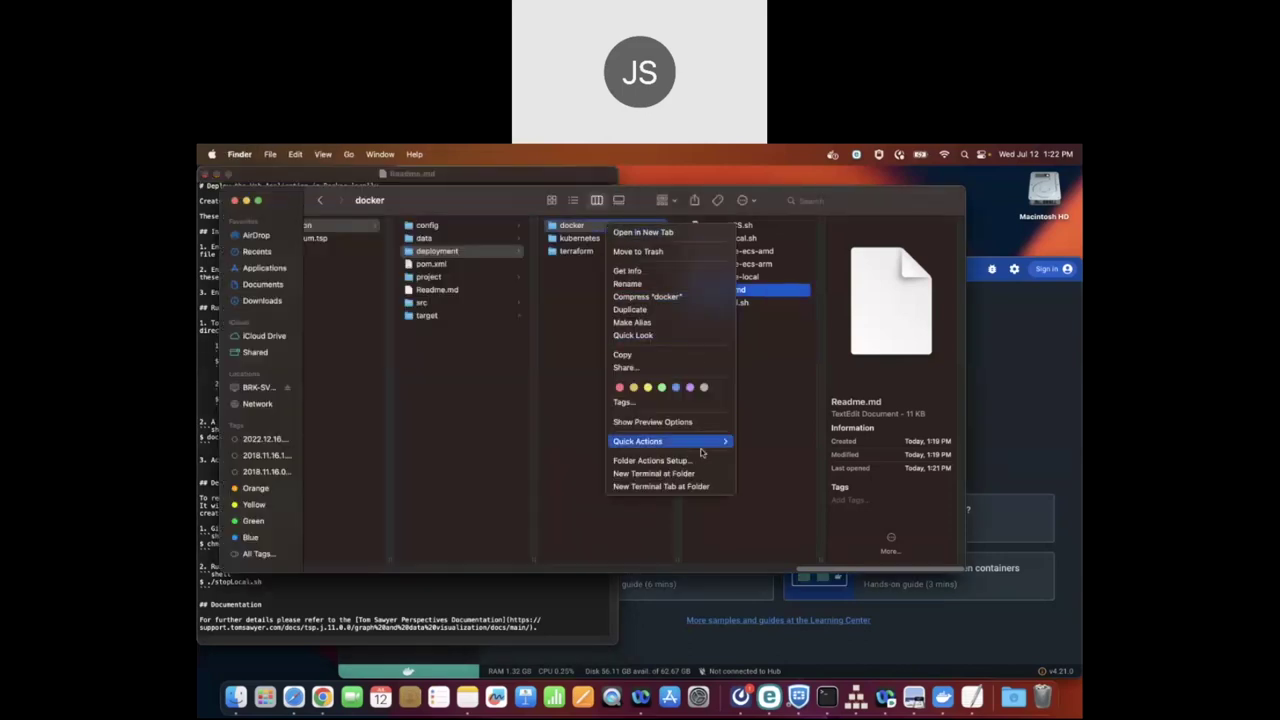
left_click(690, 473)
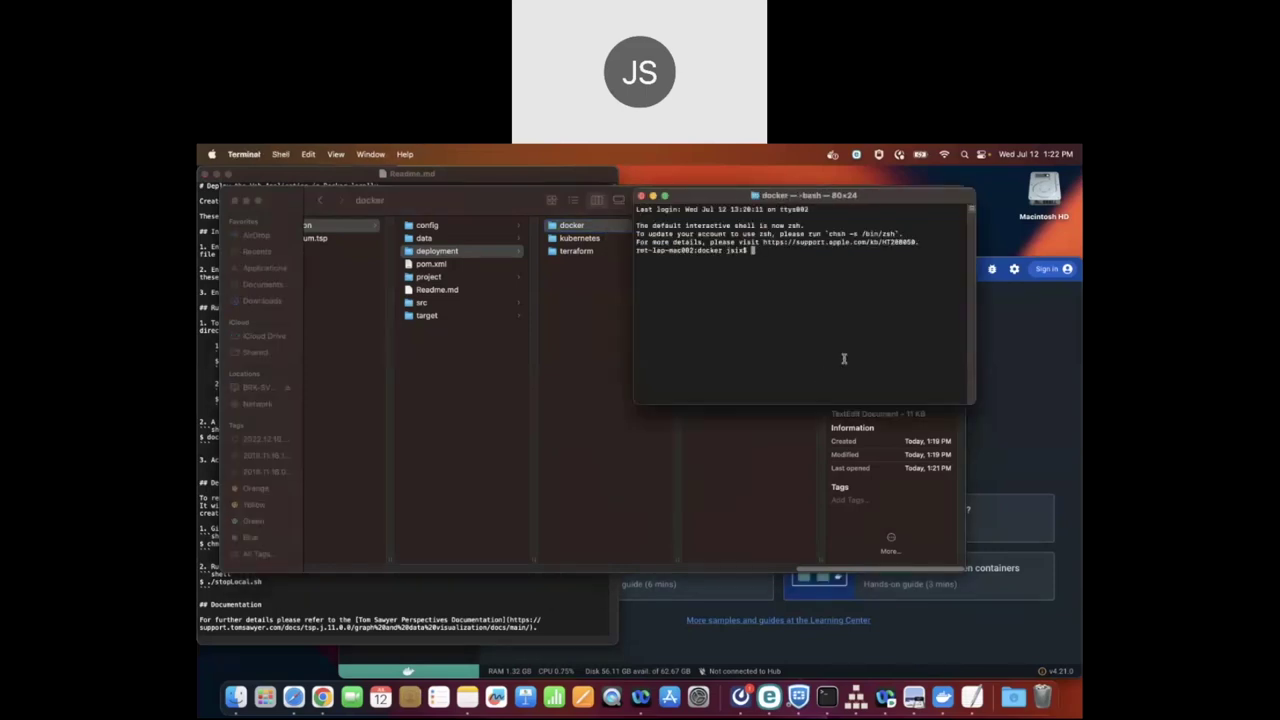
left_click_drag(870, 197, 894, 182)
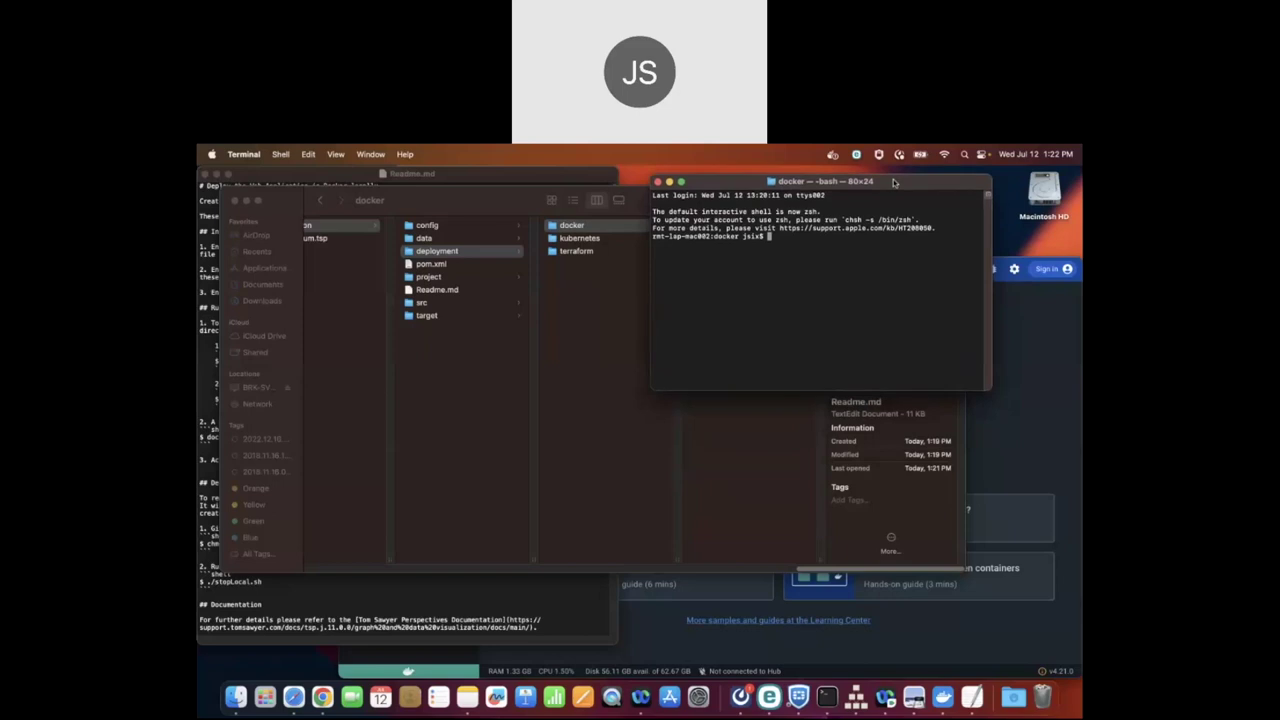
left_click_drag(990, 389, 1028, 564)
left_click(470, 586)
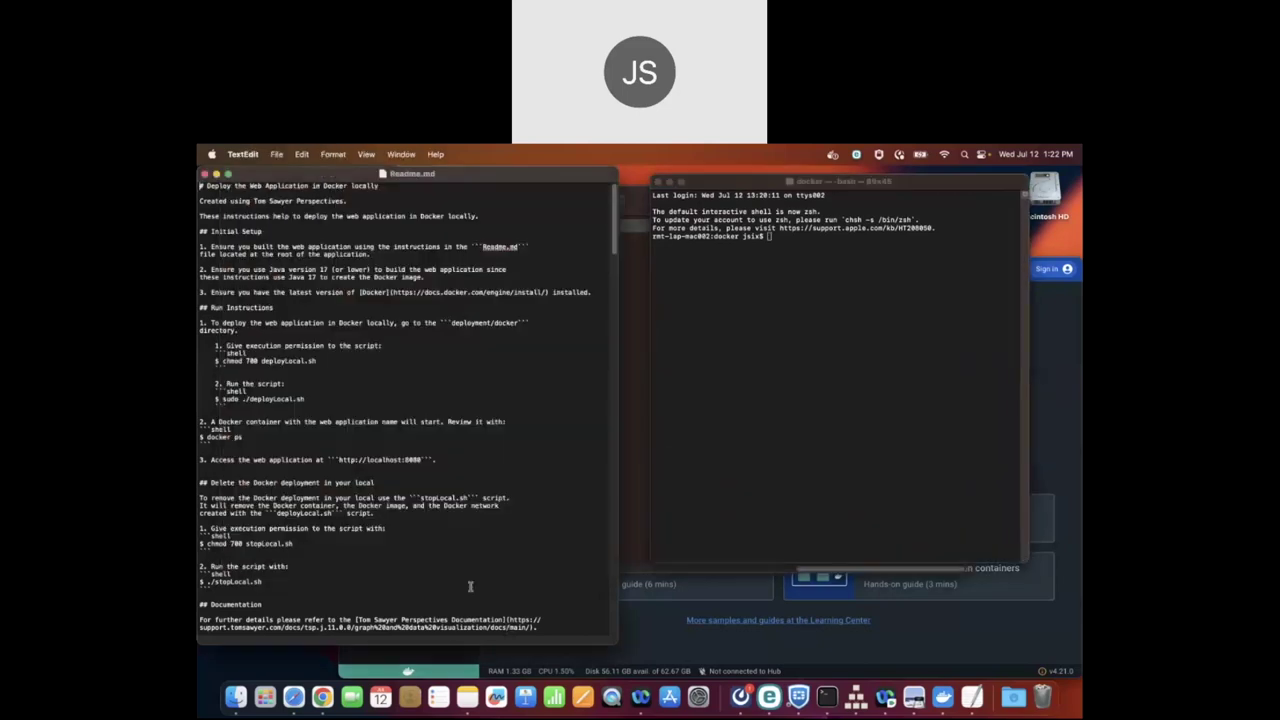
left_click_drag(618, 504, 647, 501)
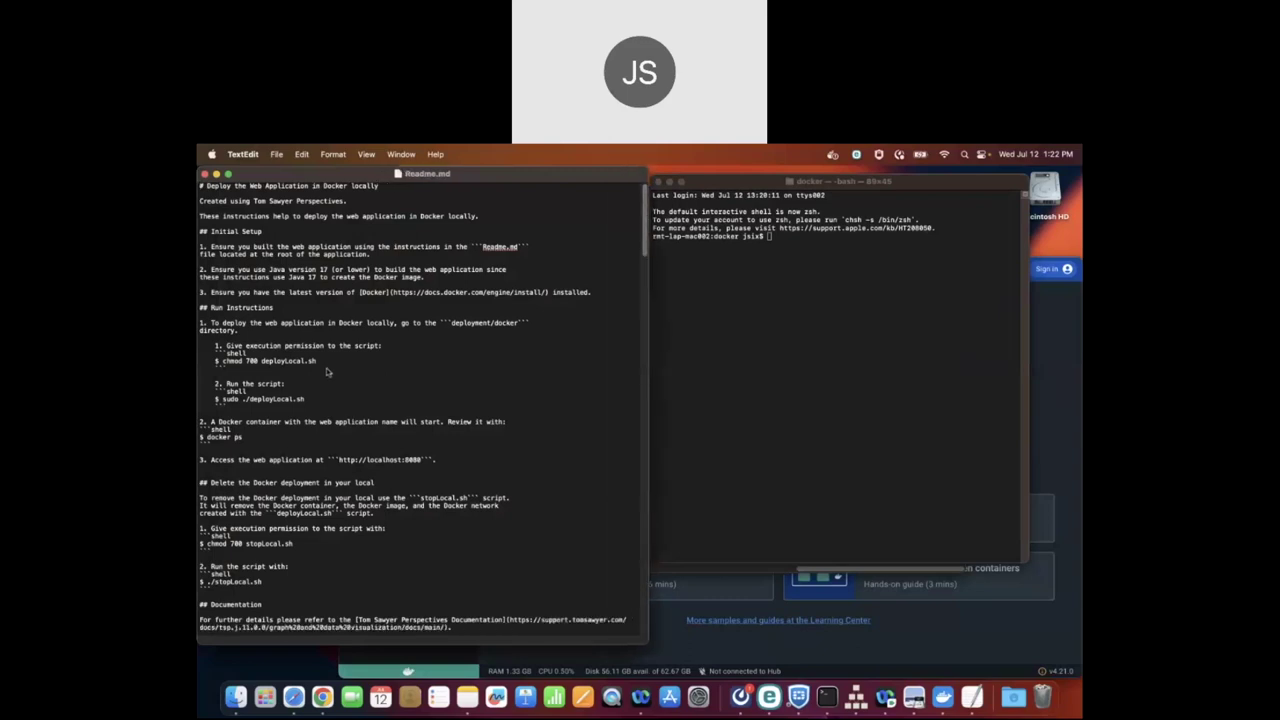
Step: Copy the execution permission command from the Readme, complete it as chmod 700 deployLocal.sh and run it in the Terminal
left_click_drag(320, 363, 218, 362)
key("super+c")
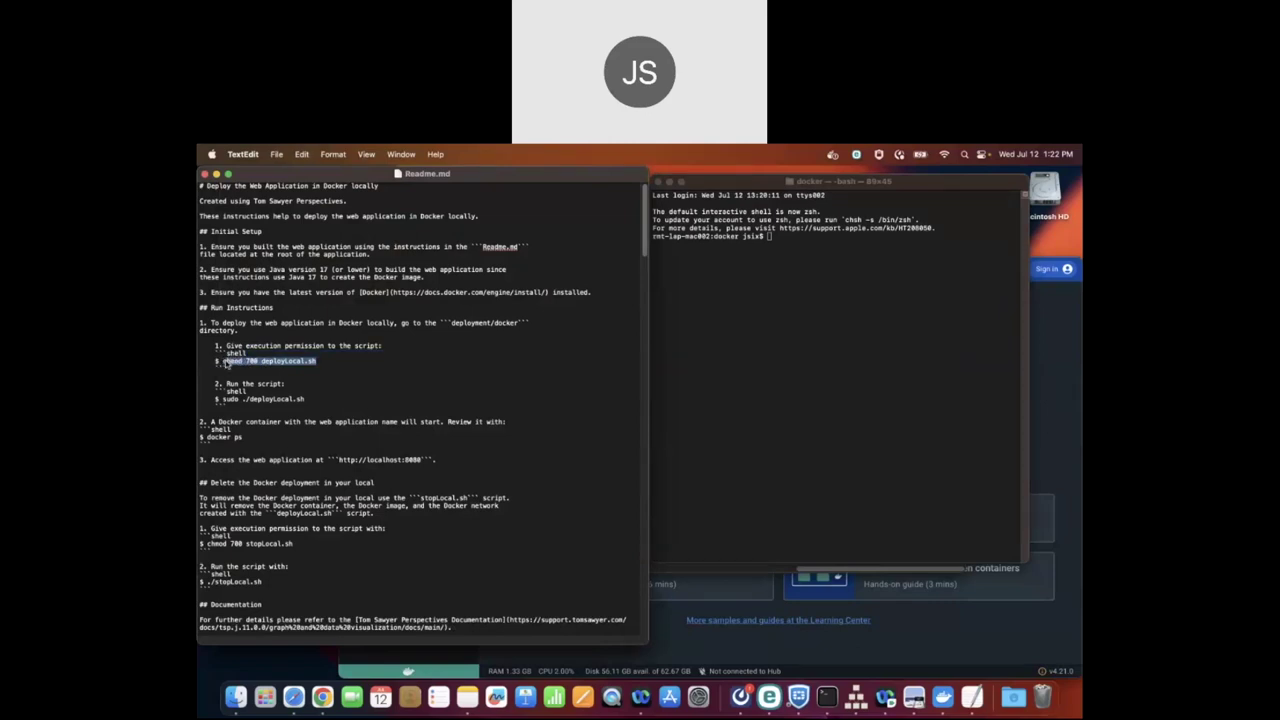
left_click(841, 327)
key("super+v")
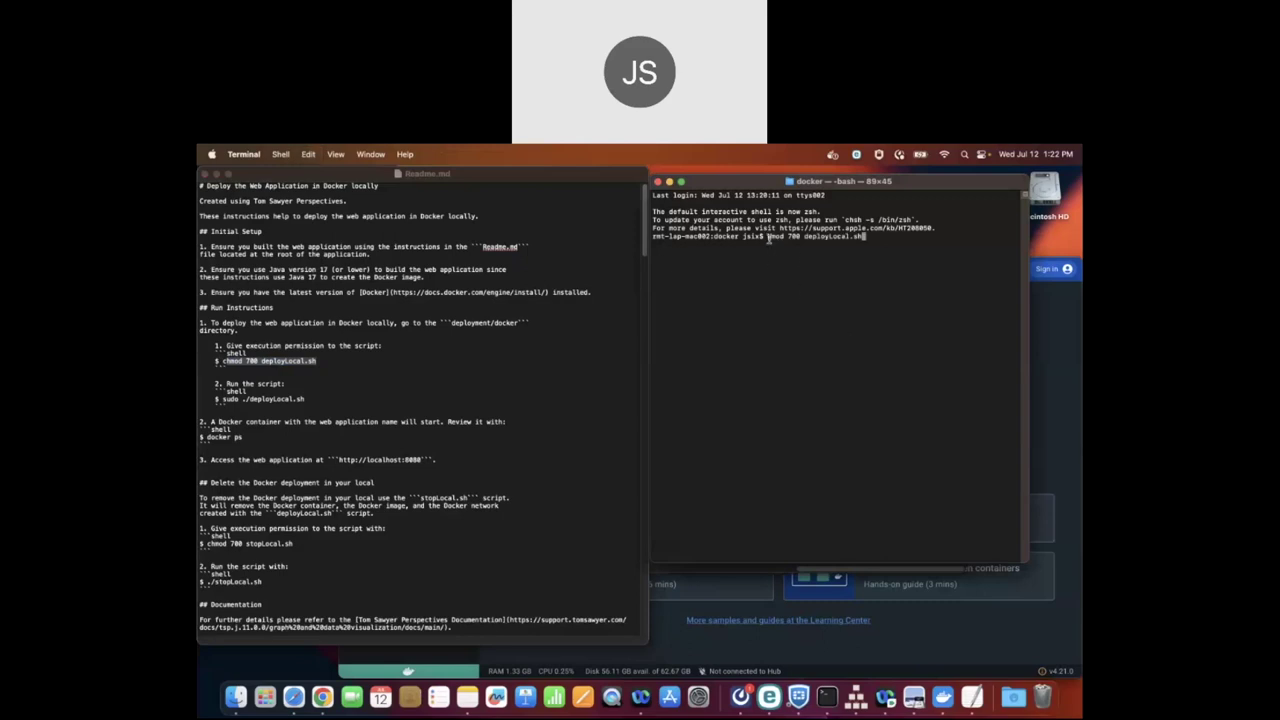
key("Left")
key("Left")
key("Left")
key("Left")
key("Left")
key("Left")
key("Left")
key("Left")
key("Left")
key("Left")
key("Left")
key("Left")
key("Left")
key("Left")
key("Left")
key("Left")
key("Left")
key("Left")
key("Left")
key("Left")
key("Left")
key("Left")
key("Left")
type("c")
key("Return")
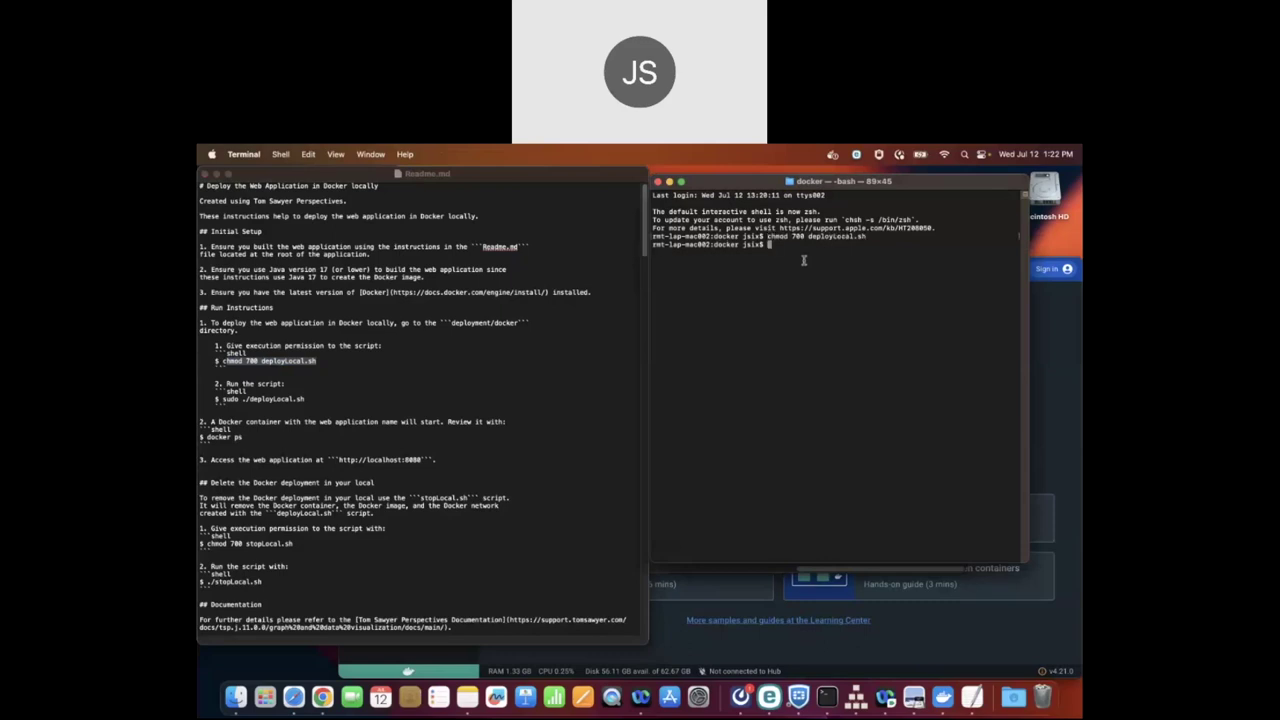
Step: Cut the command sudo ./deployLocal.sh from the Readme and paste it at the Terminal prompt without running it
left_click(316, 400)
left_click_drag(306, 400, 222, 402)
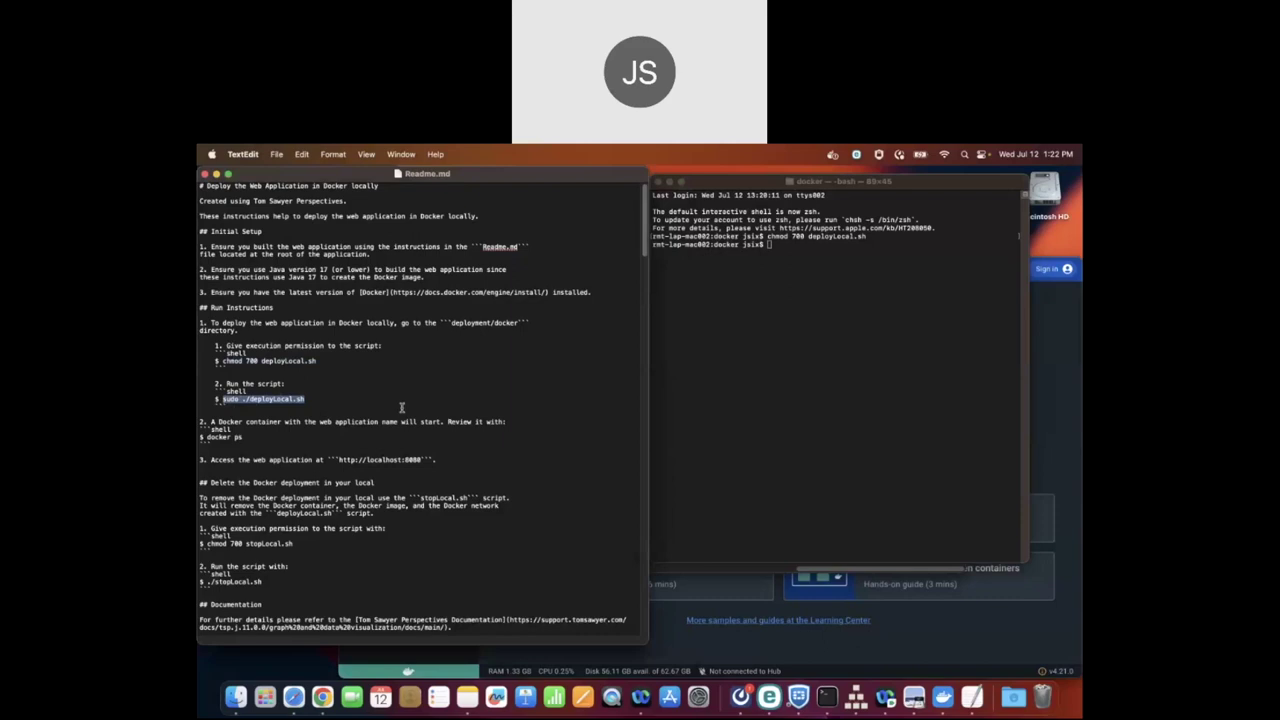
key("super+x")
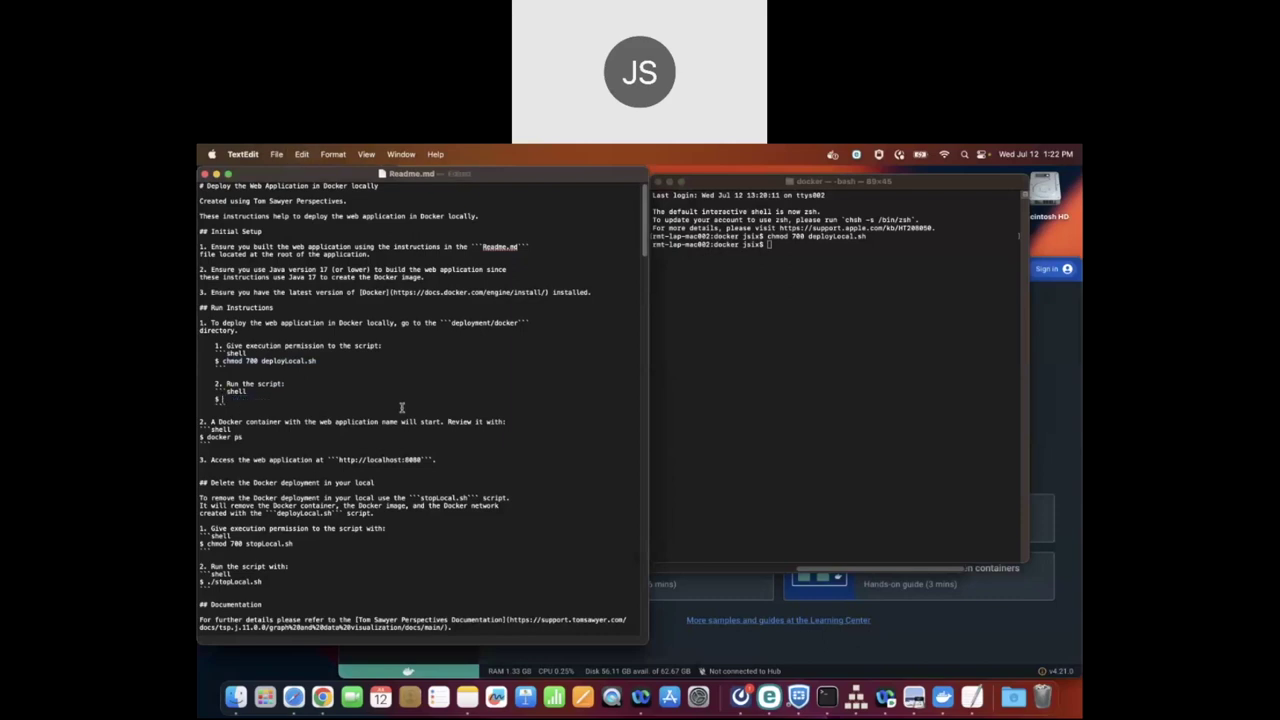
left_click(824, 268)
key("super+v")
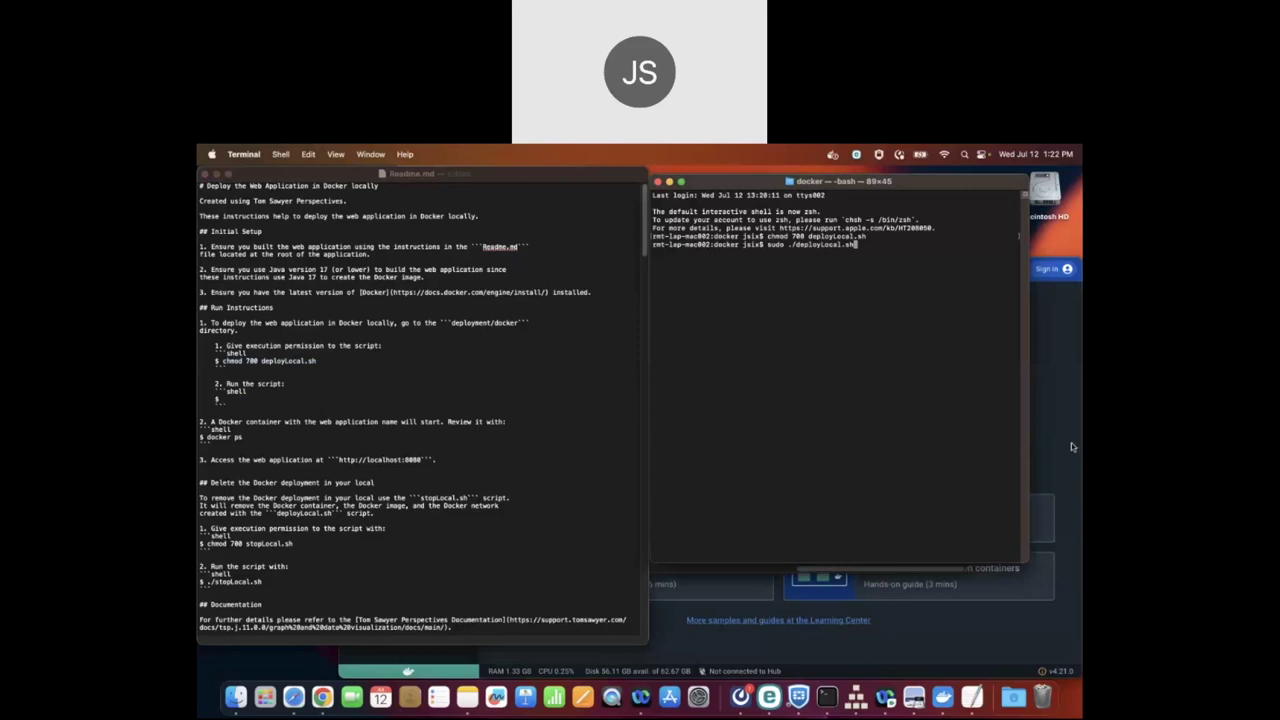
Step: Move Docker Desktop below the Terminal and shorten the Terminal window so the Containers view is uncovered
left_click(994, 620)
left_click_drag(993, 280, 1069, 472)
left_click(970, 405)
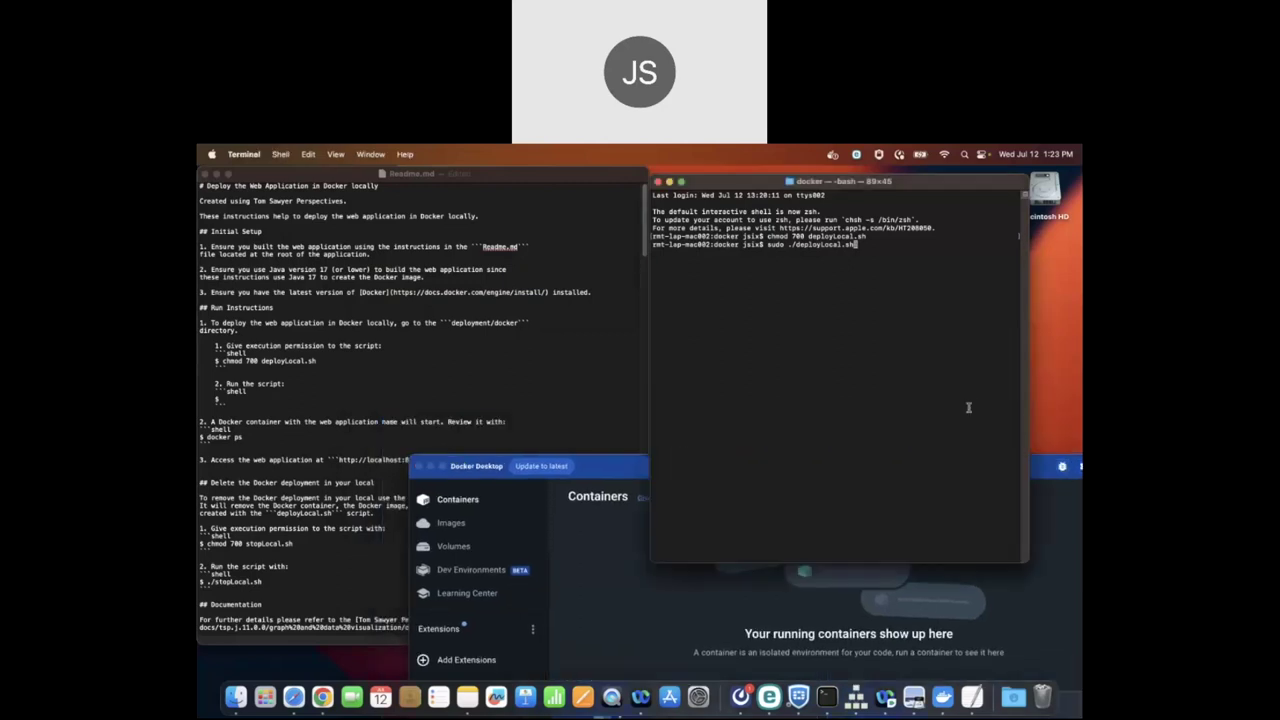
left_click_drag(1025, 562, 1024, 457)
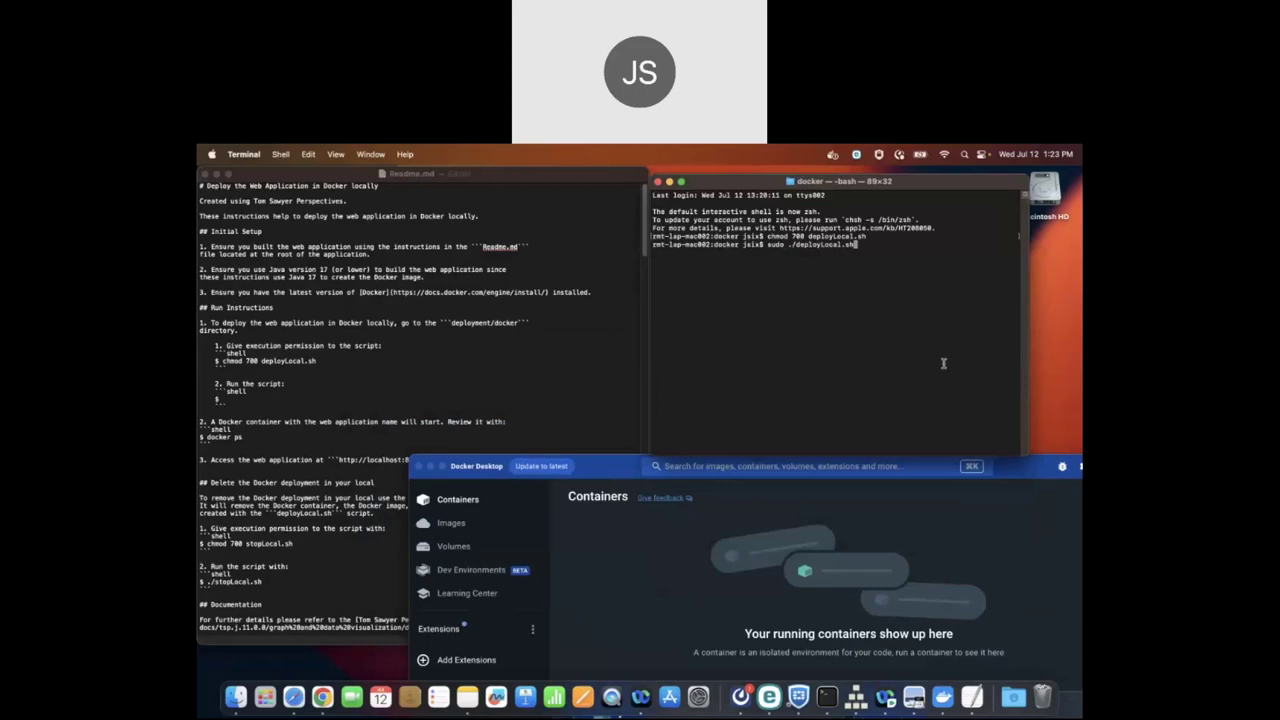
Step: Run the pasted sudo ./deployLocal.sh command in the Terminal and move Docker Desktop up to uncover its container list
key("Return")
key("Return")
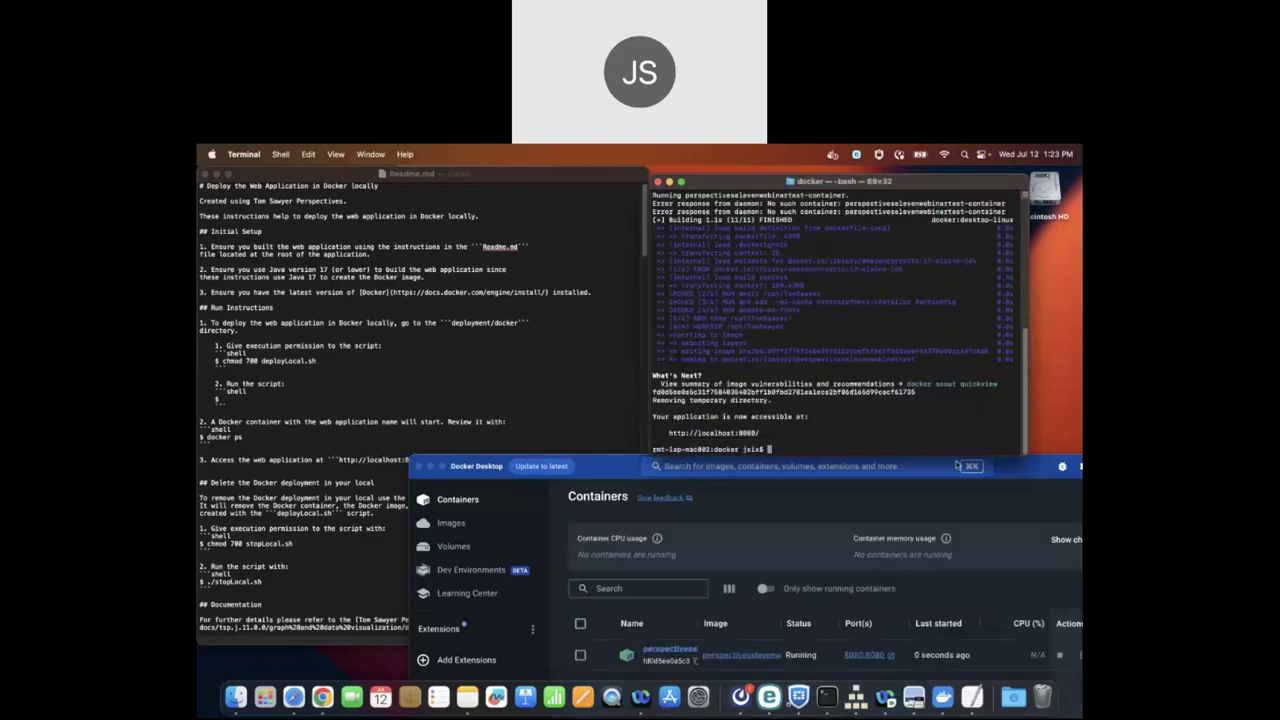
left_click_drag(1021, 474, 1002, 421)
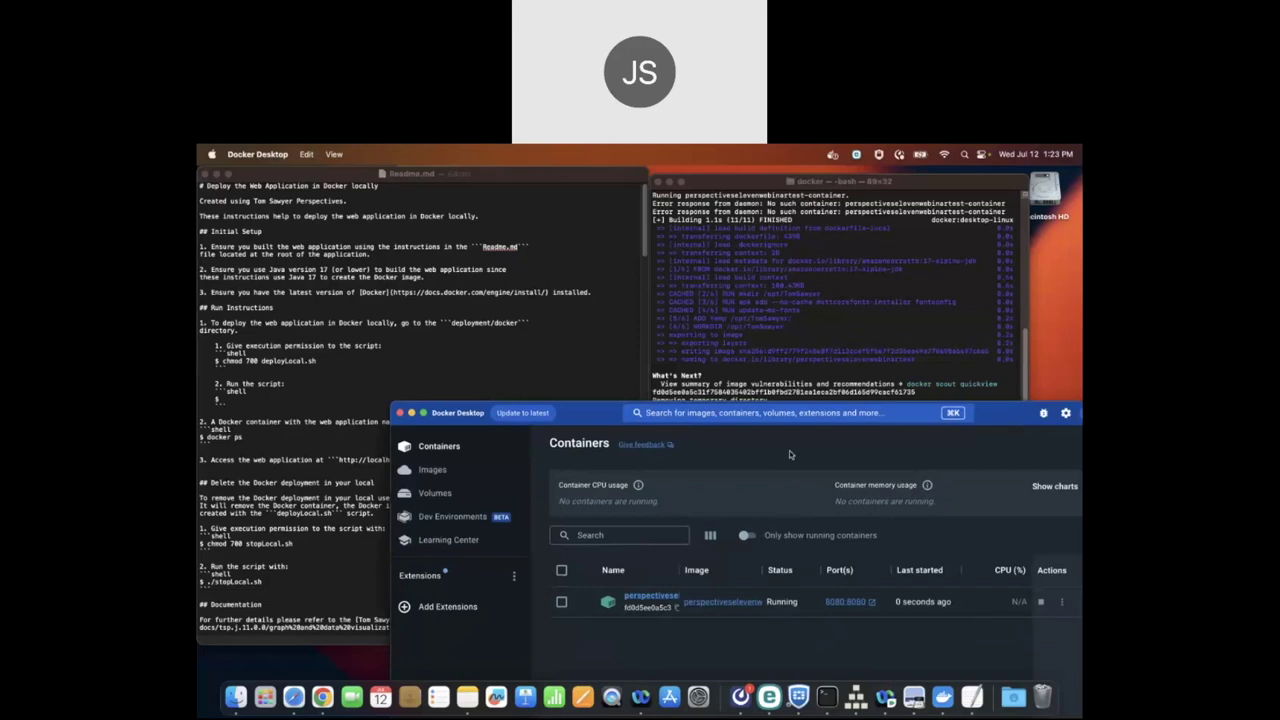
Step: List the running Docker containers in the Terminal with docker ps
left_click(804, 294)
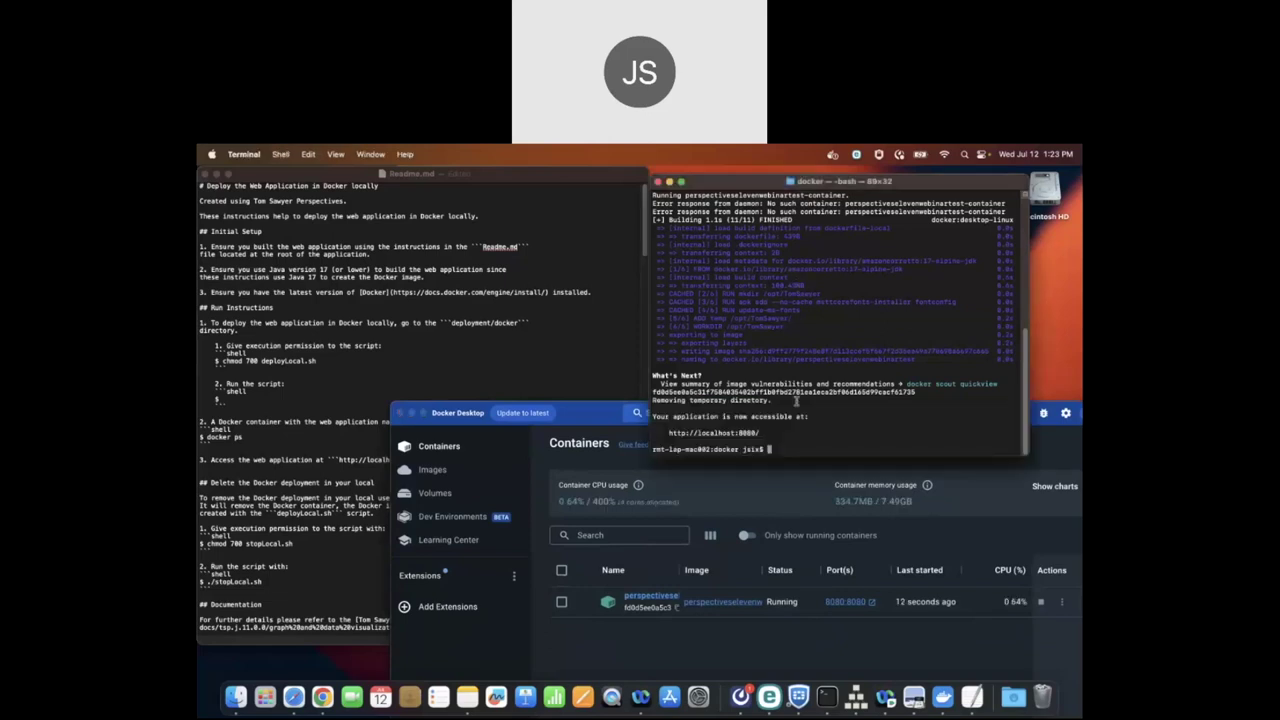
type("docker ps")
key("Return")
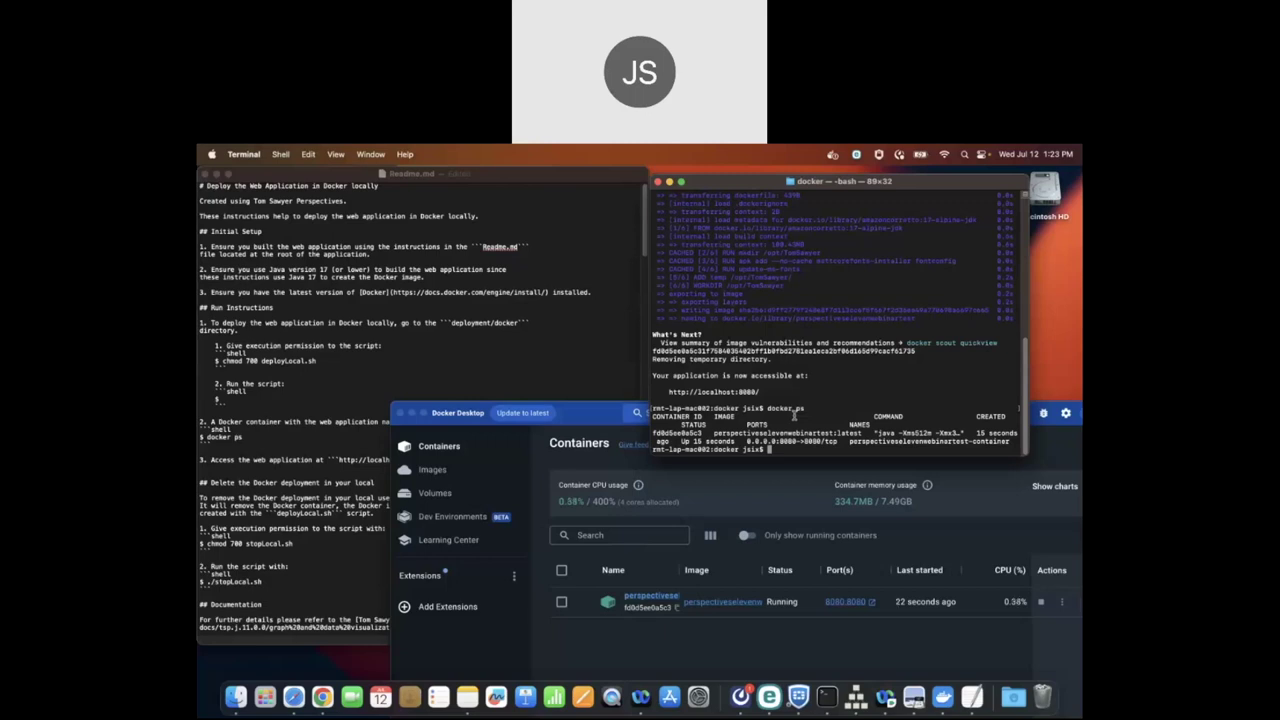
Step: Open the deployed web application through the container's 8080:8080 port link in Docker Desktop, closing the failed page before retrying, and submit the sign-in page
left_click_drag(604, 412, 519, 316)
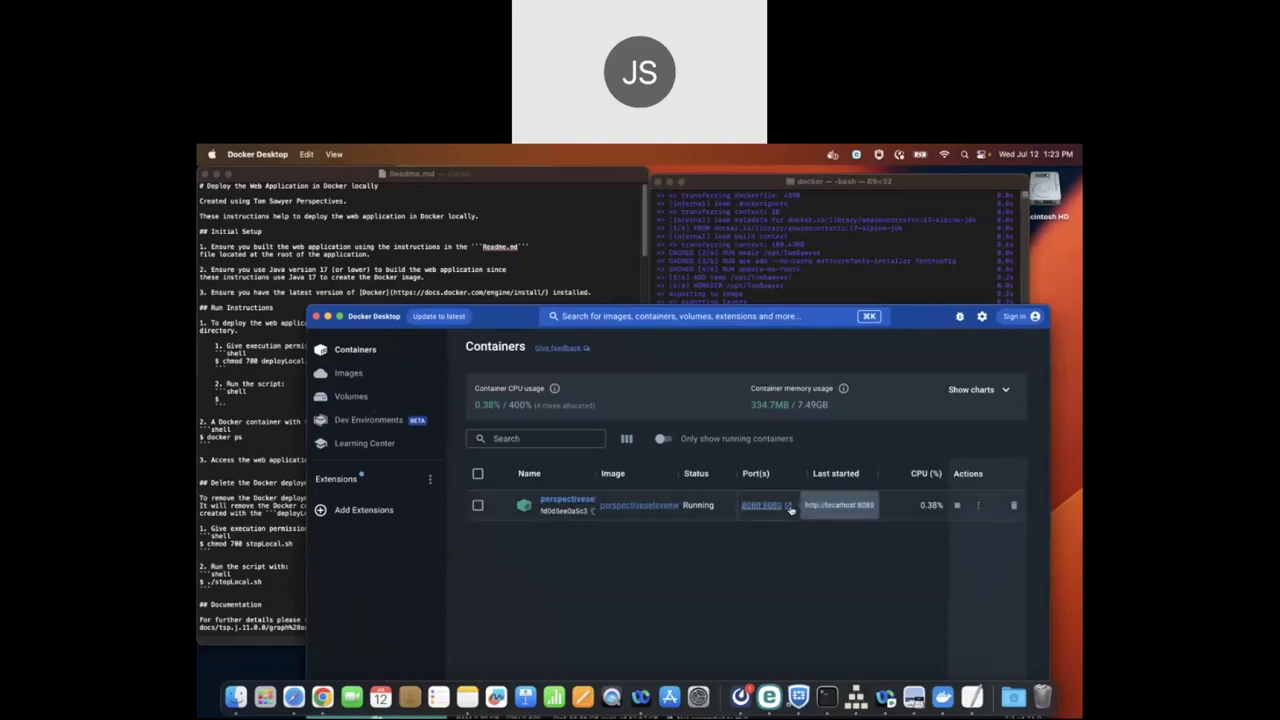
left_click(789, 507)
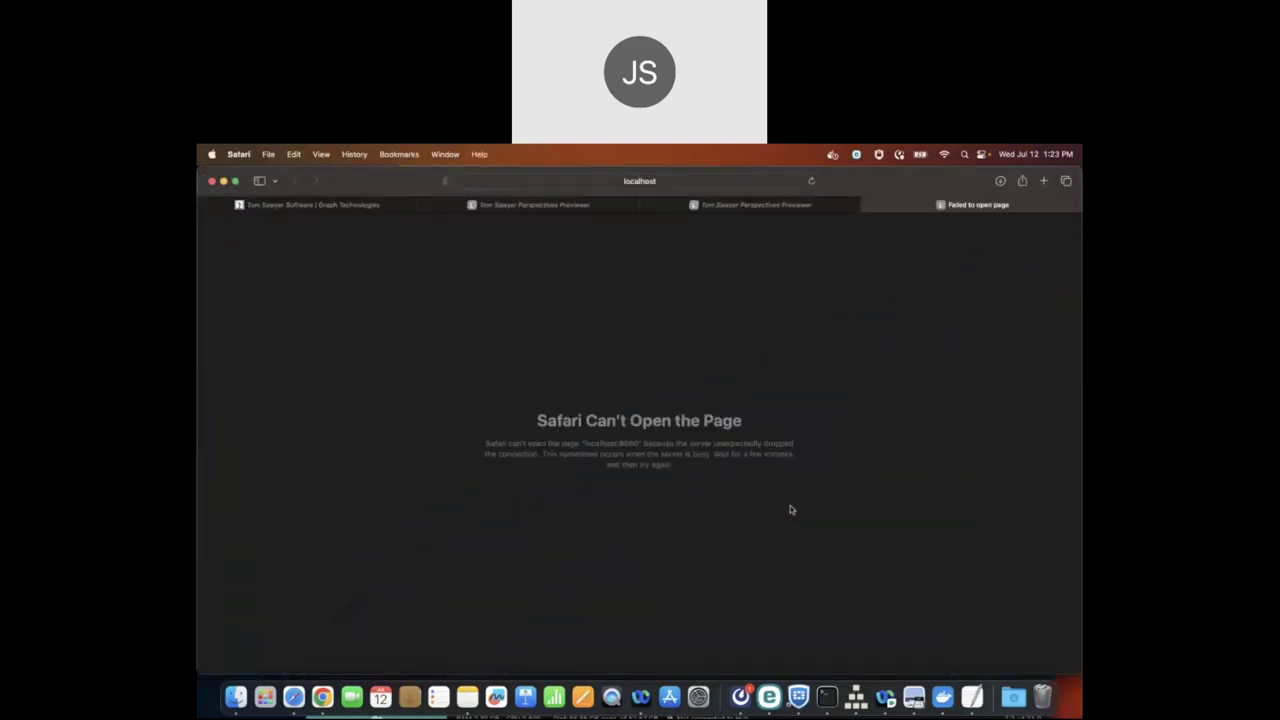
left_click(869, 205)
left_click(223, 181)
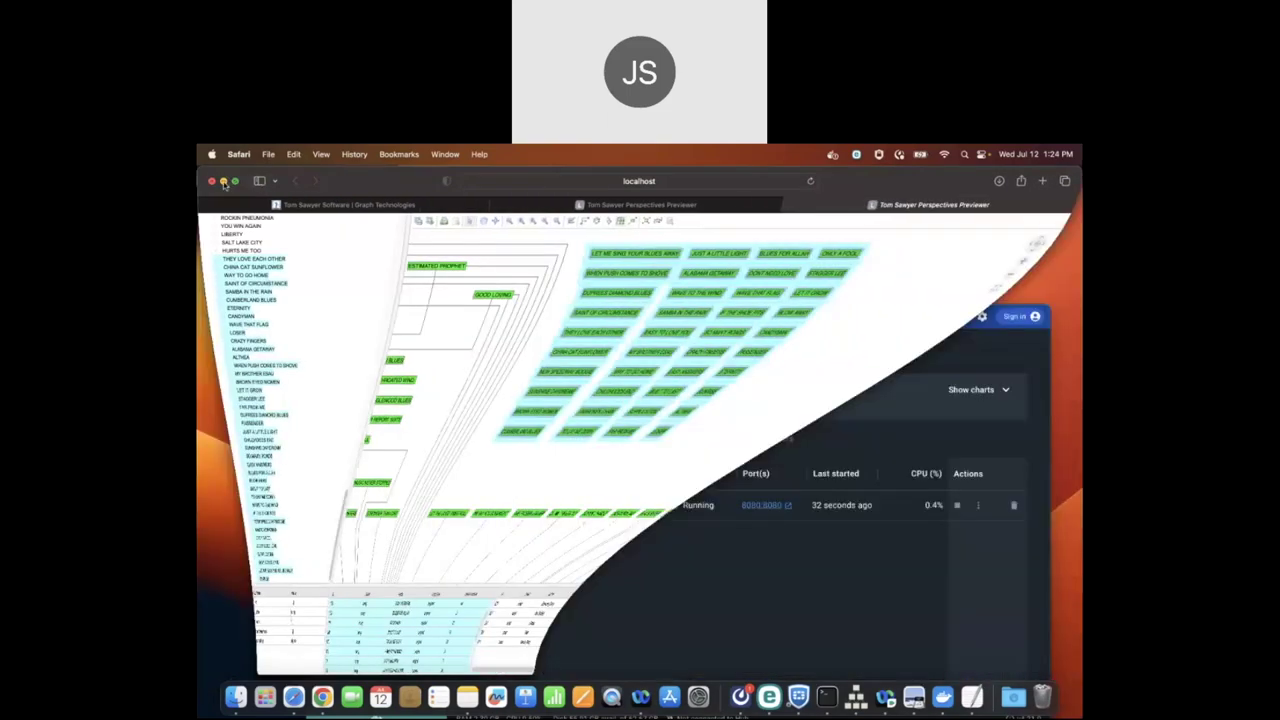
left_click(766, 507)
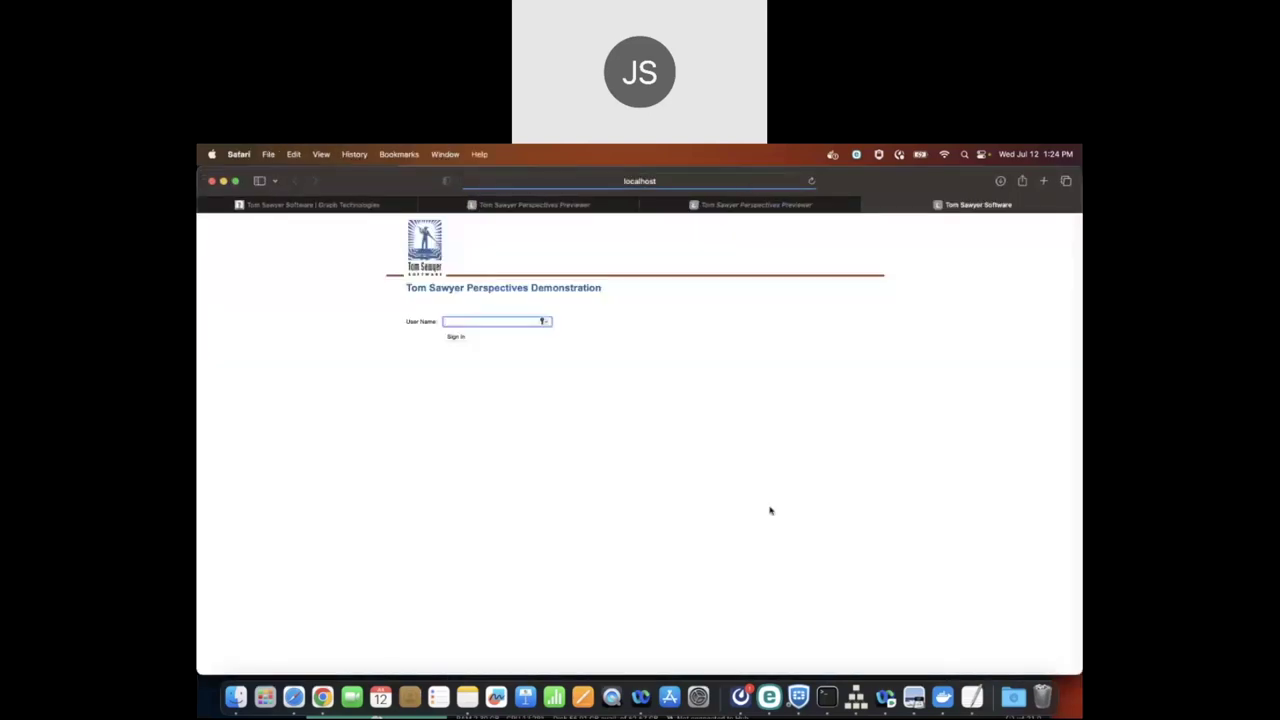
key("Return")
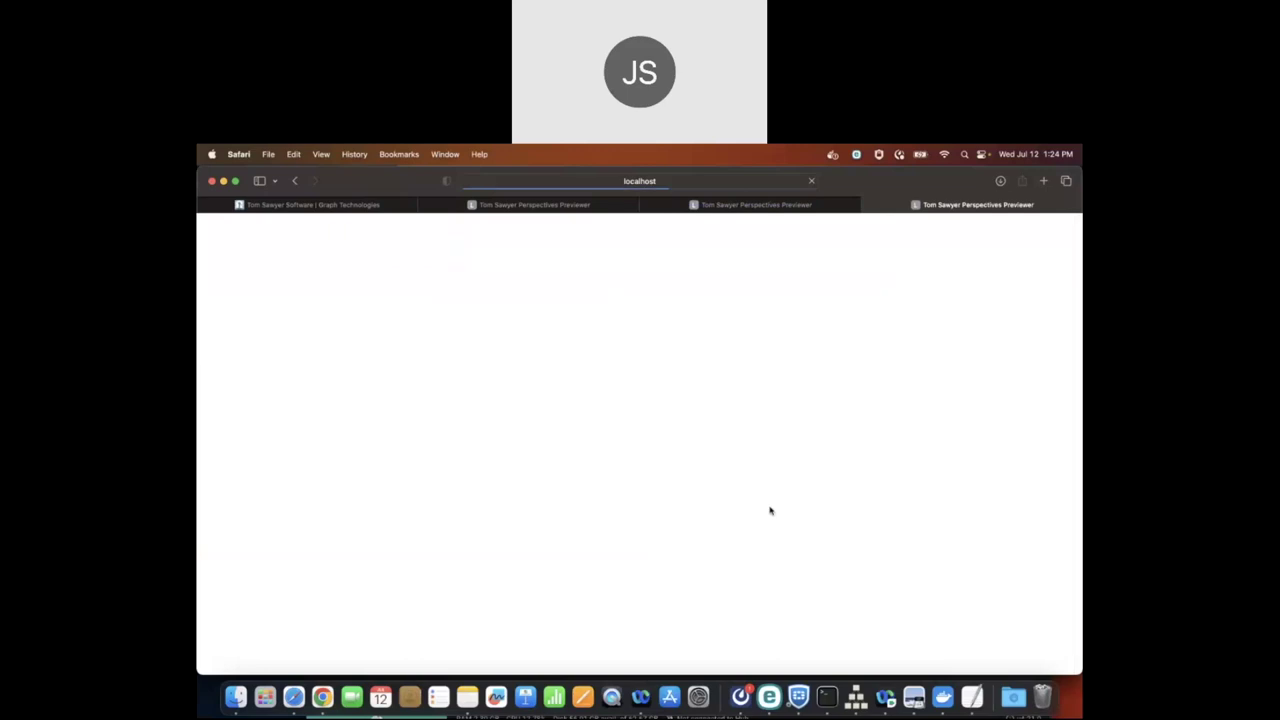
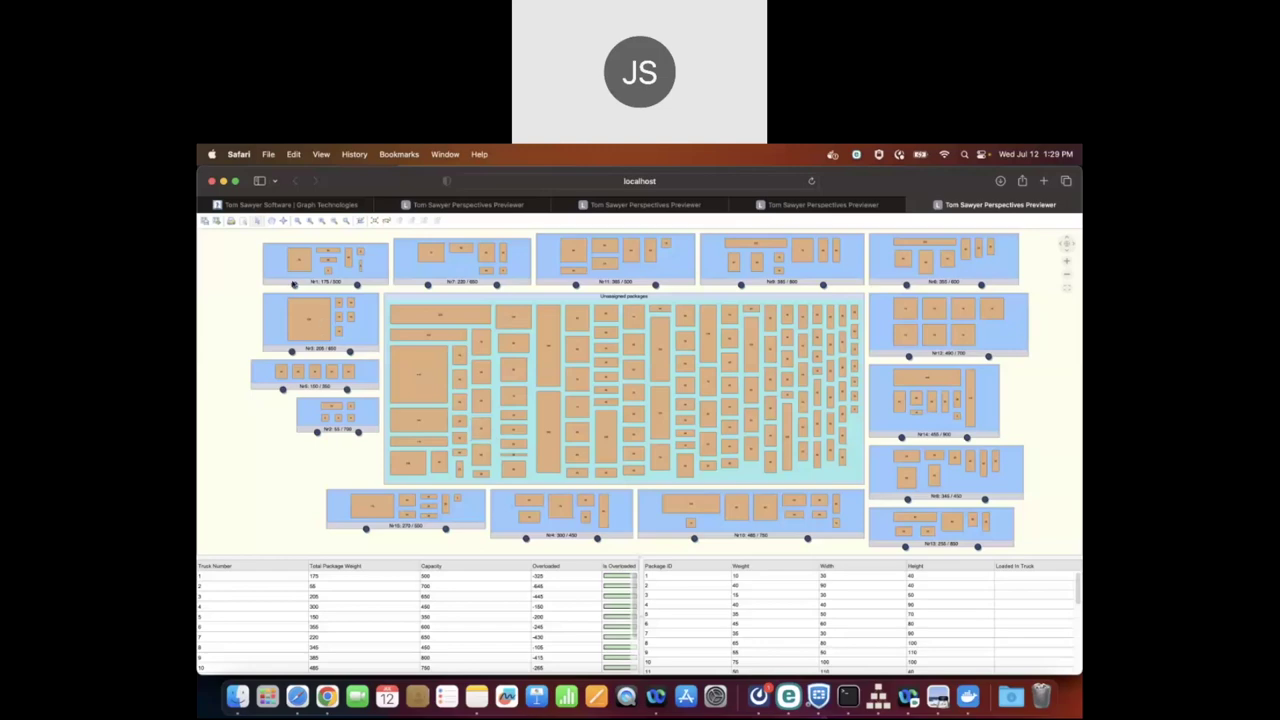
Step: Switch to Perspectives Designer and open the Model Rule in the definition of the Drawing Packages view
left_click(223, 181)
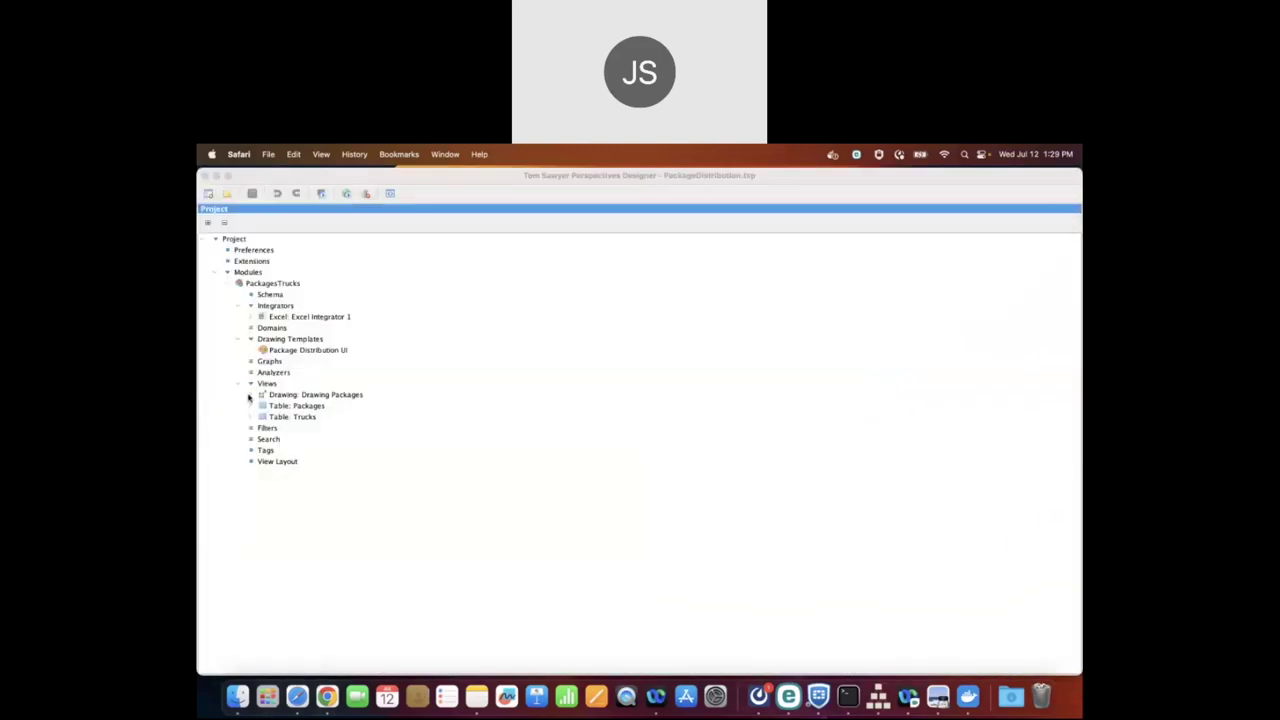
left_click(250, 395)
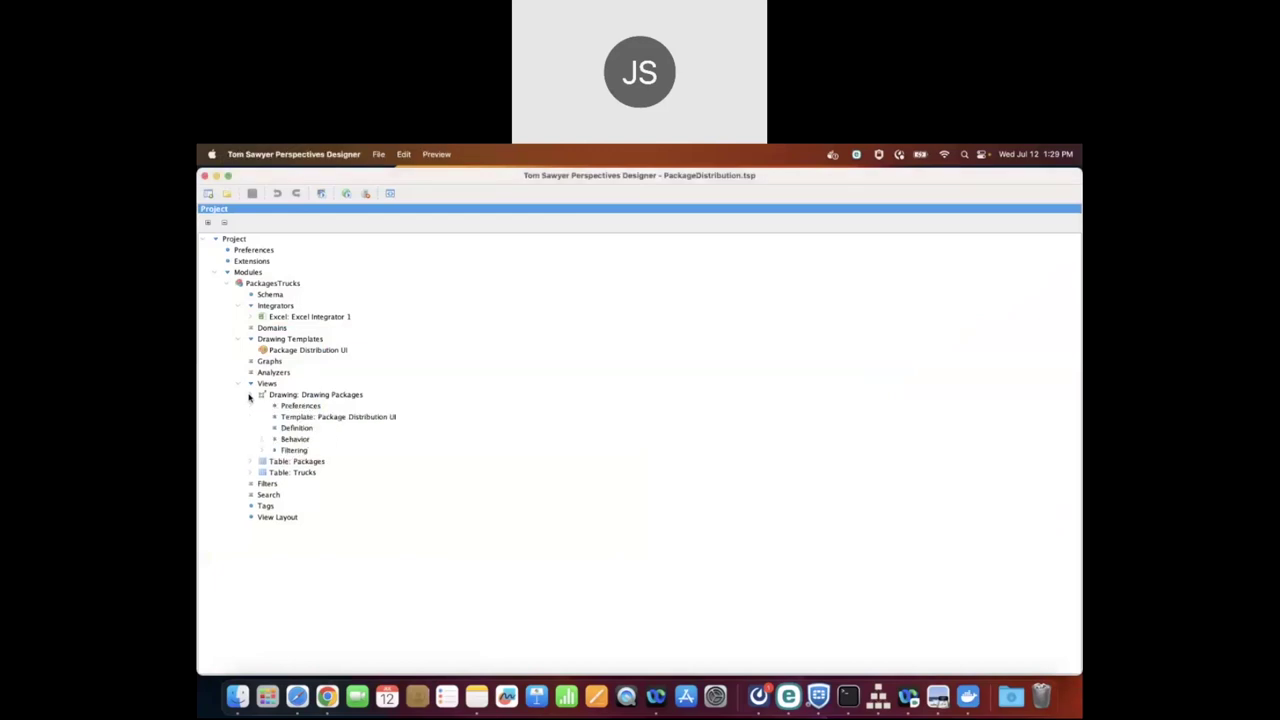
left_click(309, 432)
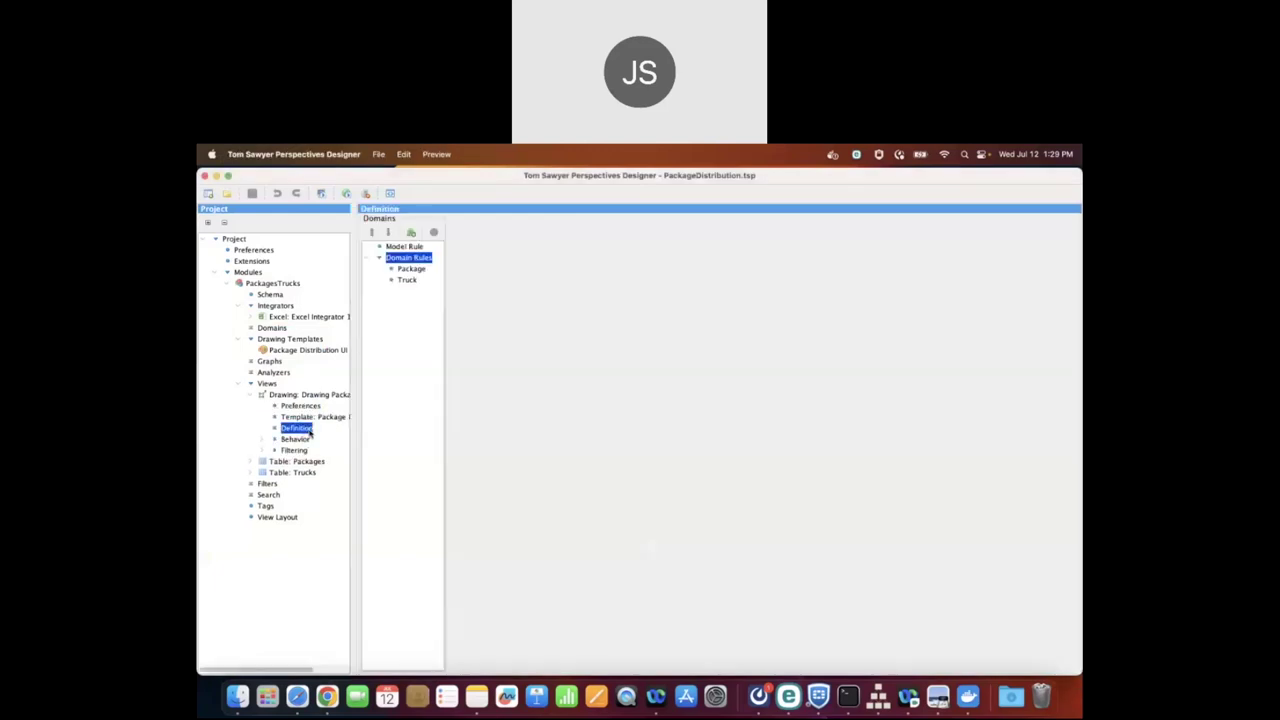
left_click(417, 247)
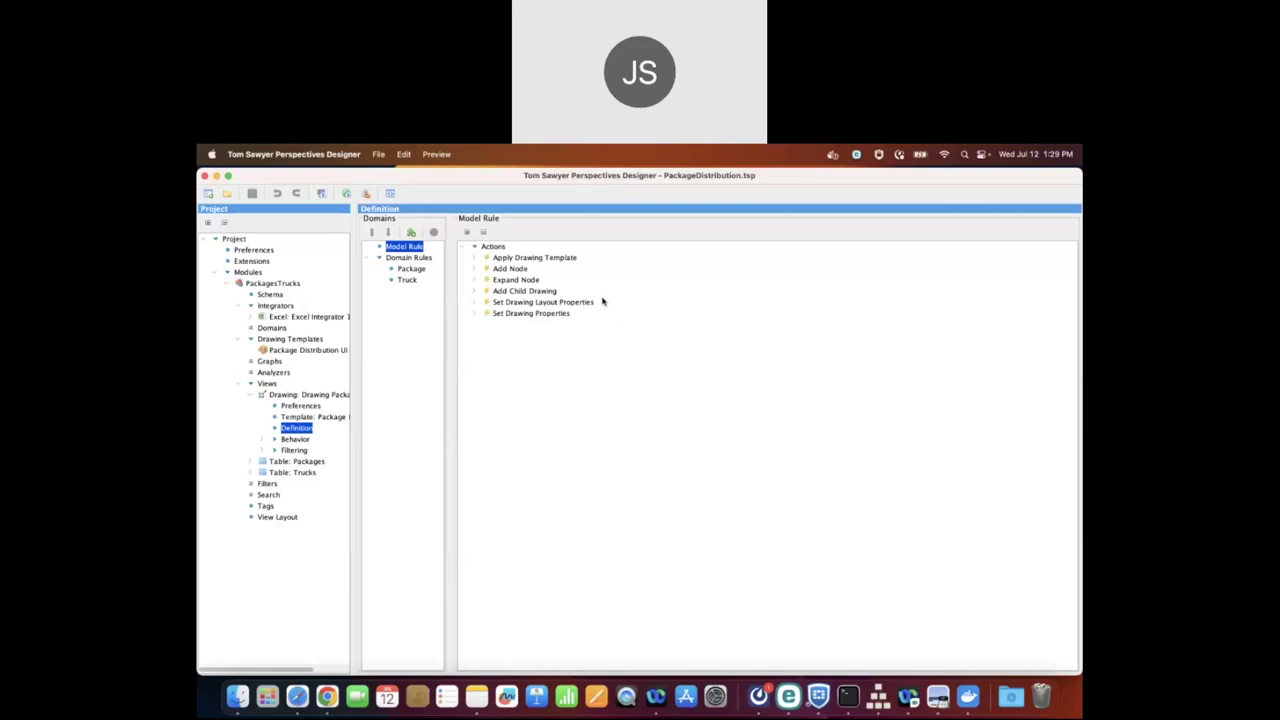
Step: Create a Sort Disconnected Nodes action in the Model Rule with $rootDrawing() as its Drawing ID
right_click(503, 247)
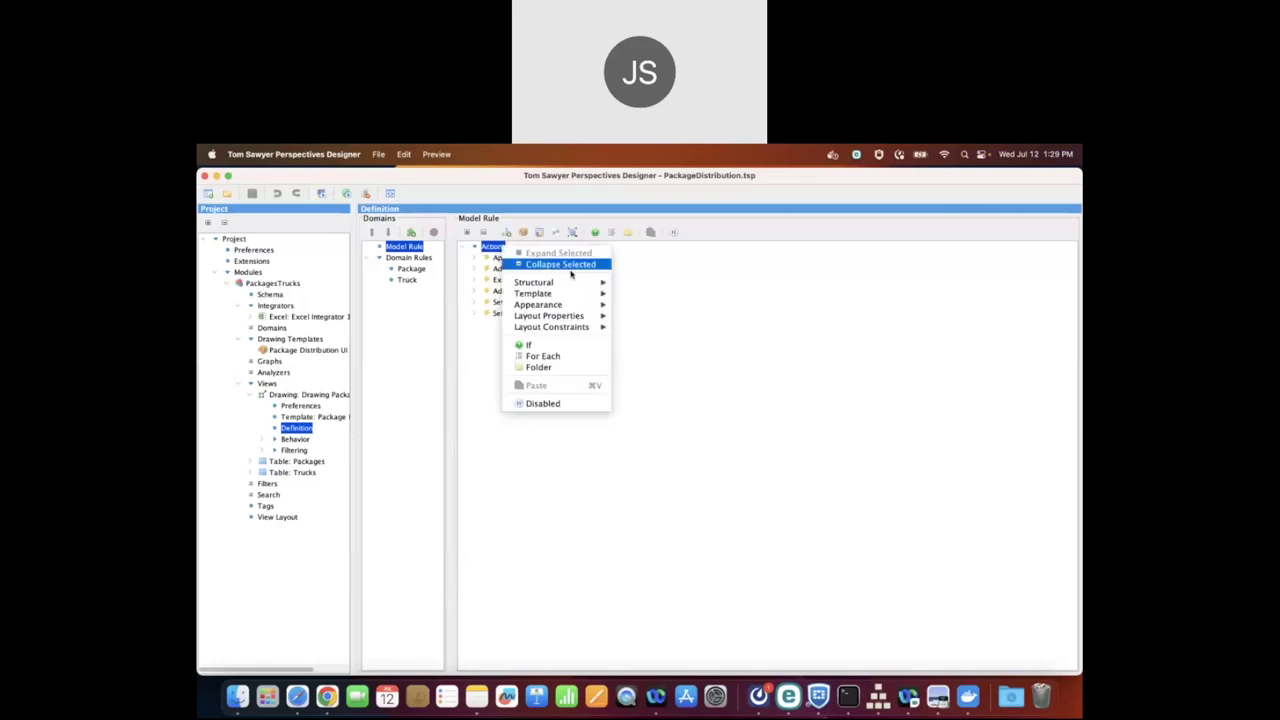
mouse_move(606, 316)
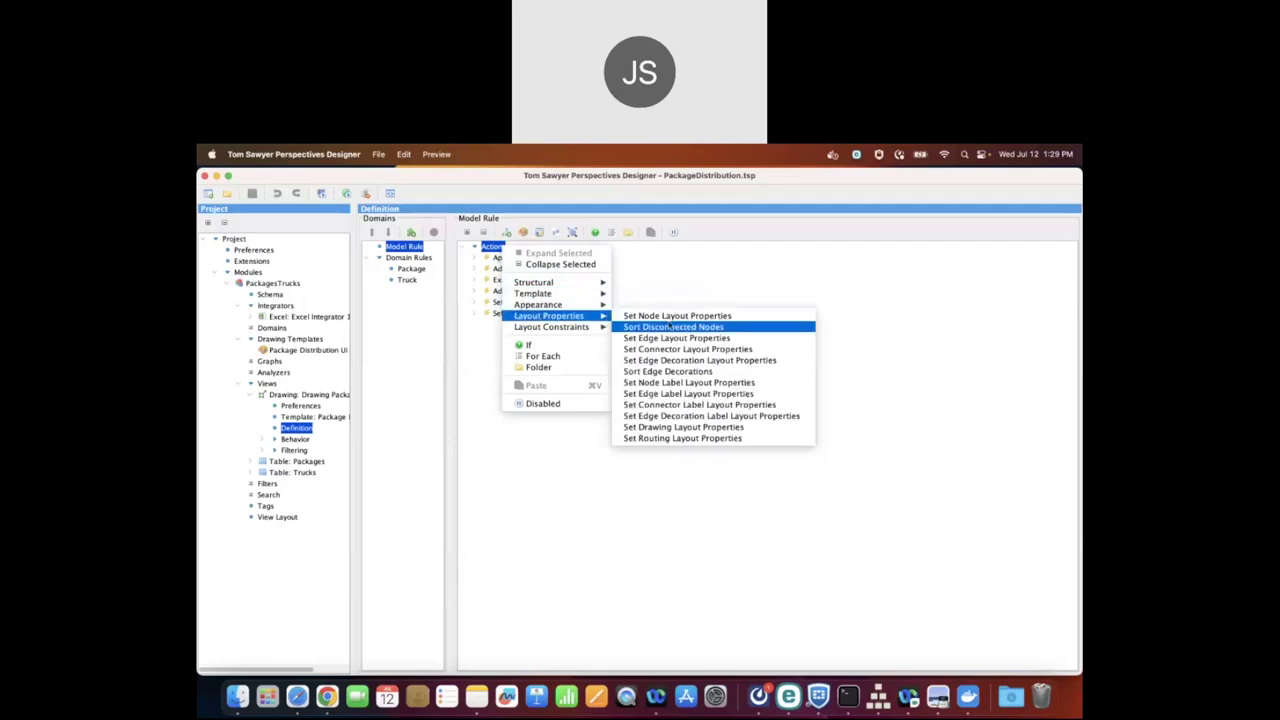
left_click(745, 330)
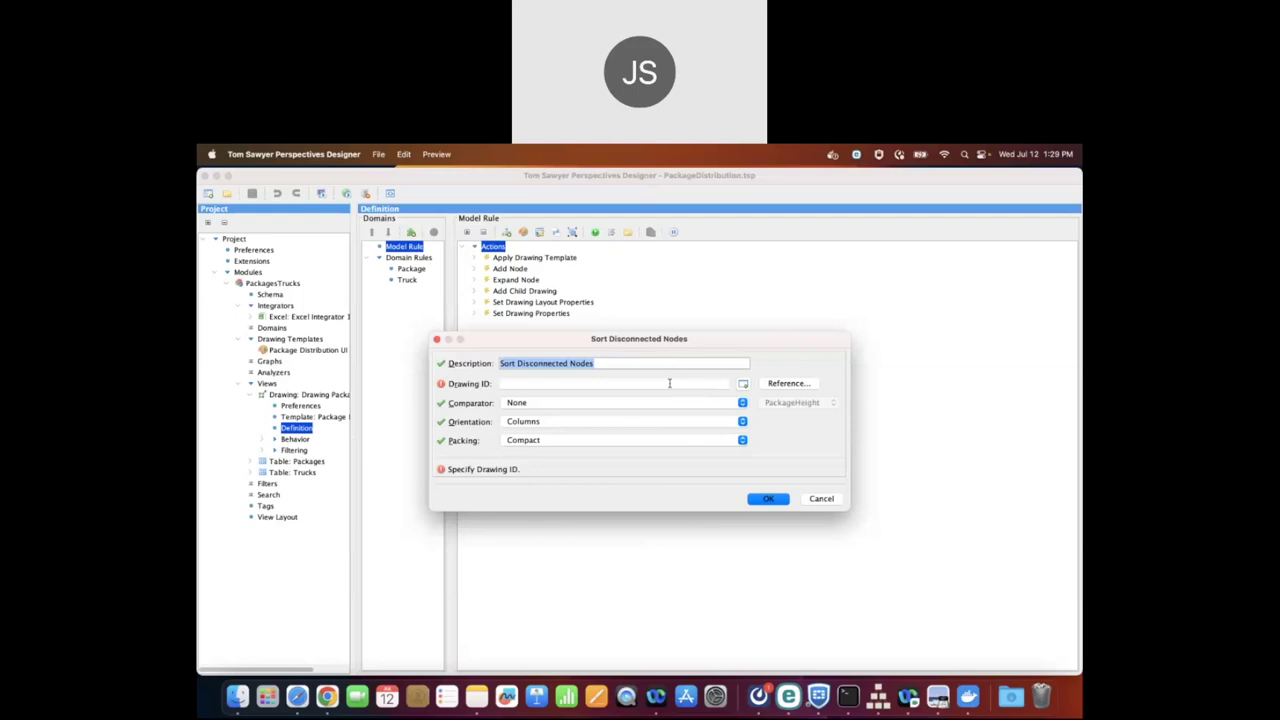
left_click(811, 386)
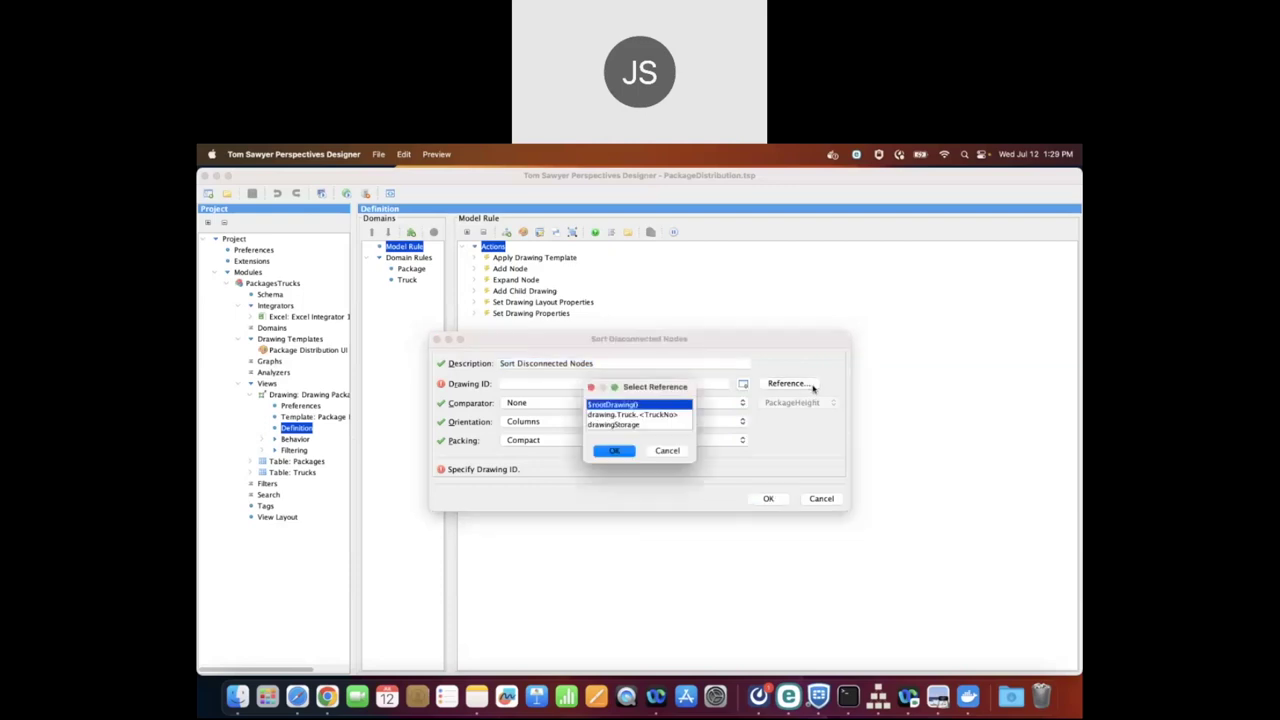
left_click(607, 451)
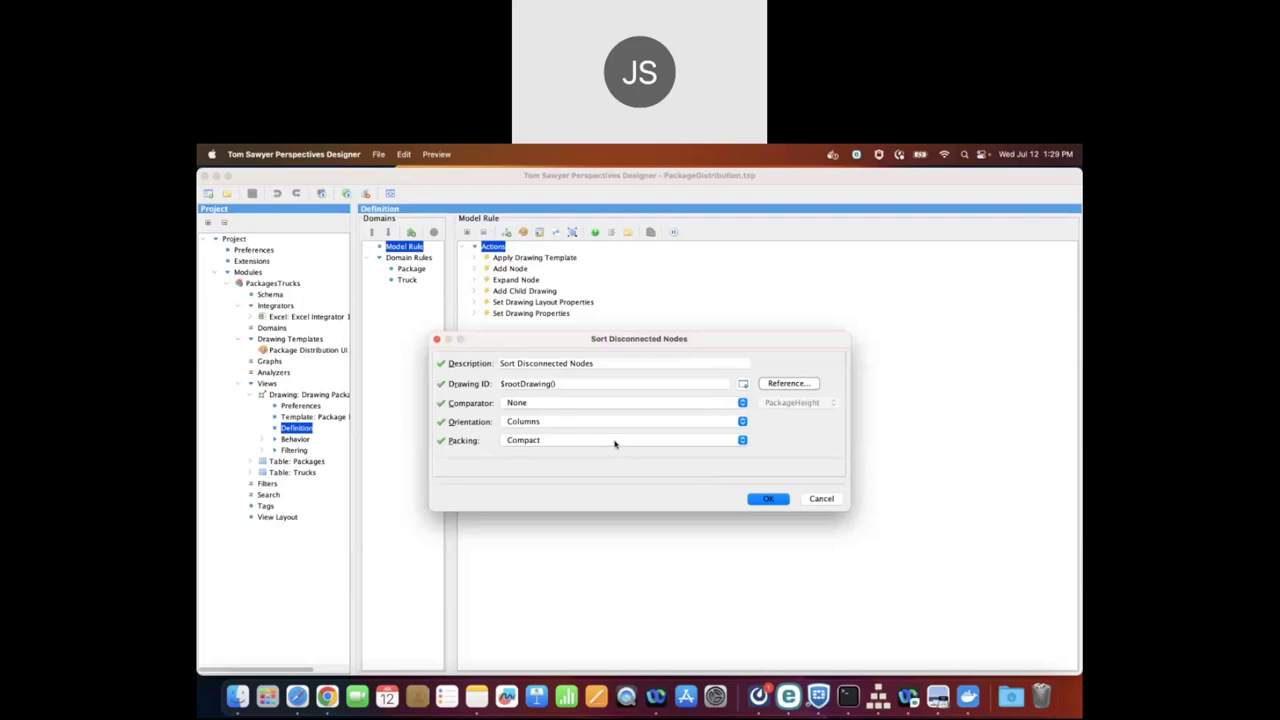
Step: Set the action's packing to Grid and its comparator to Ascending Order By Attribute with PackageWeight, confirm it and preview the project in the browser
left_click(743, 443)
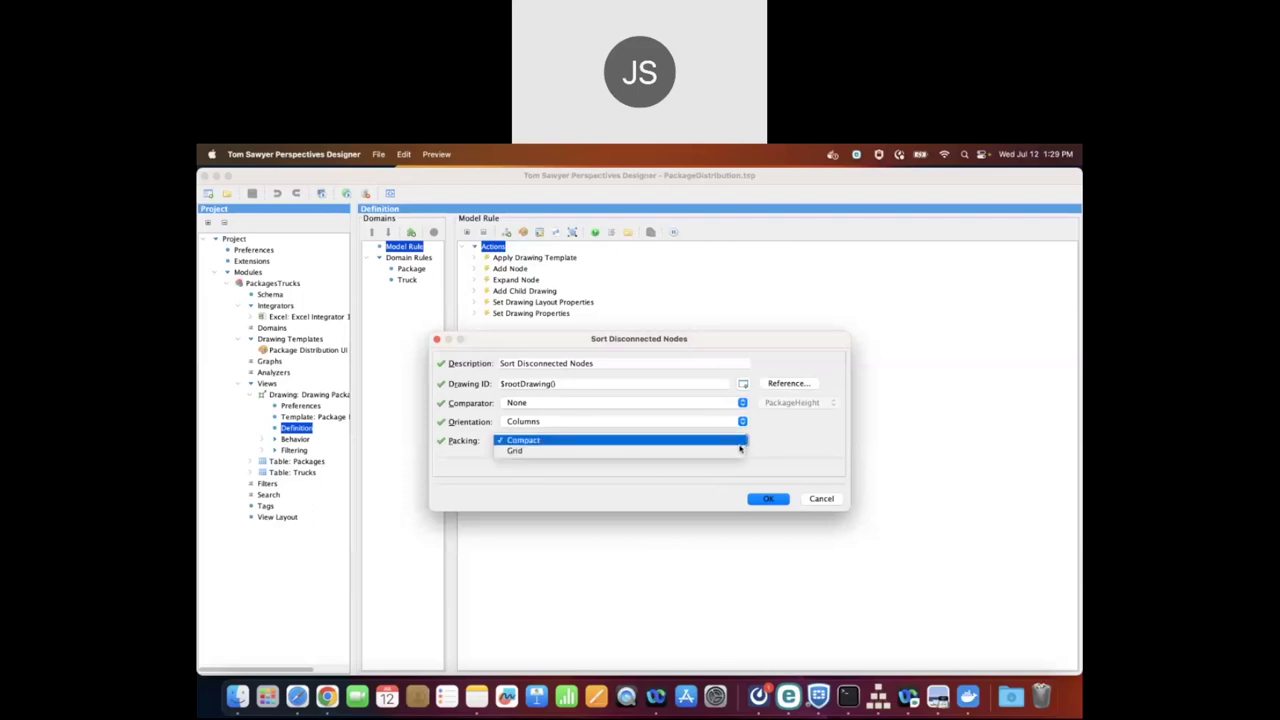
left_click(728, 452)
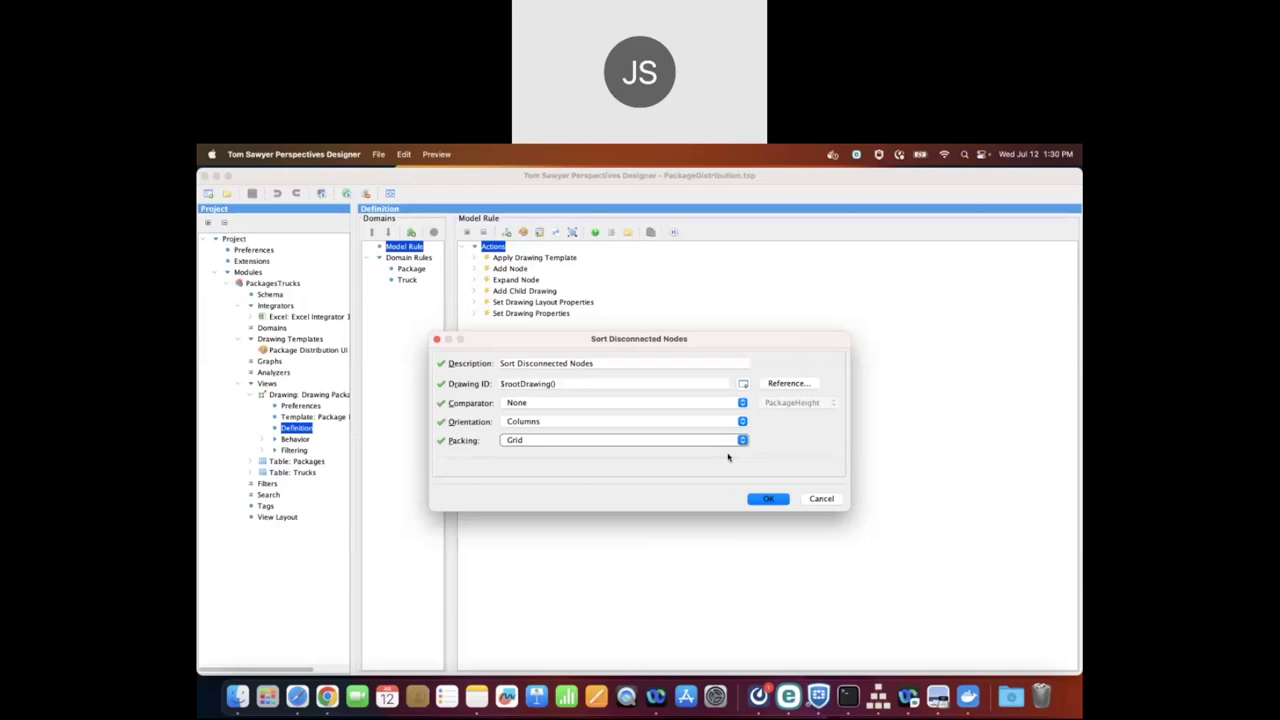
left_click(743, 403)
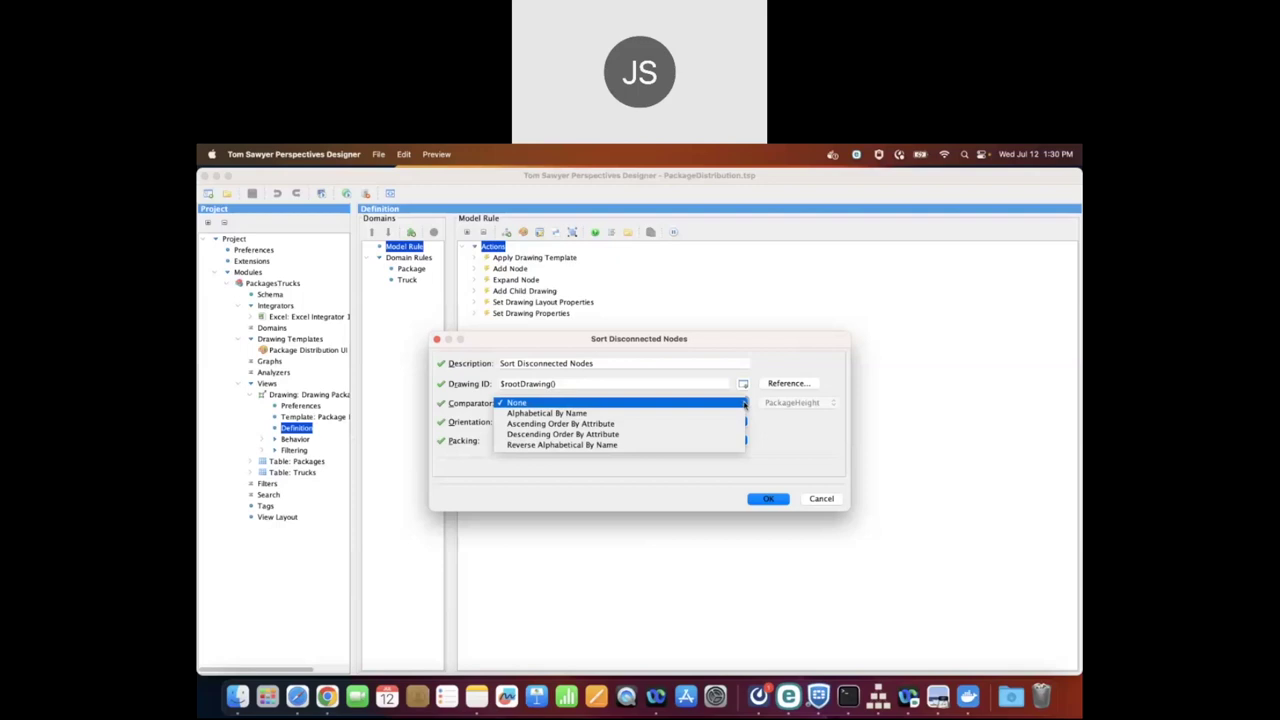
left_click(711, 425)
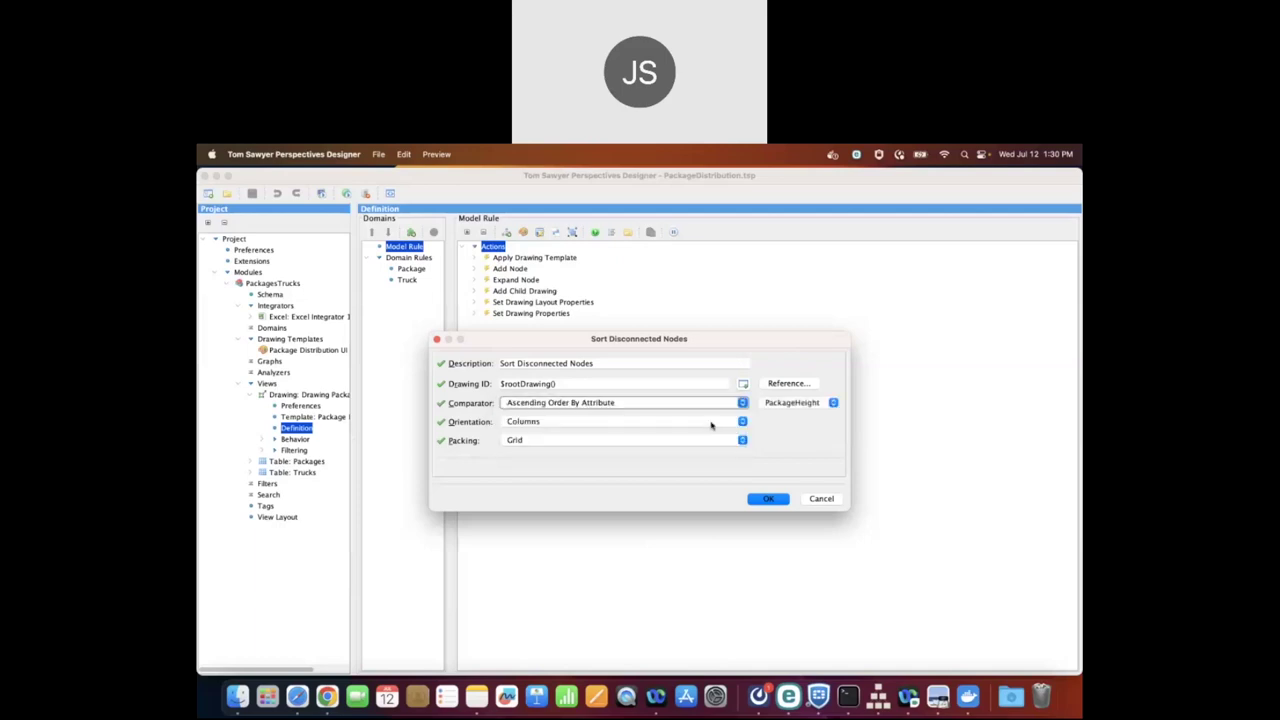
left_click(834, 403)
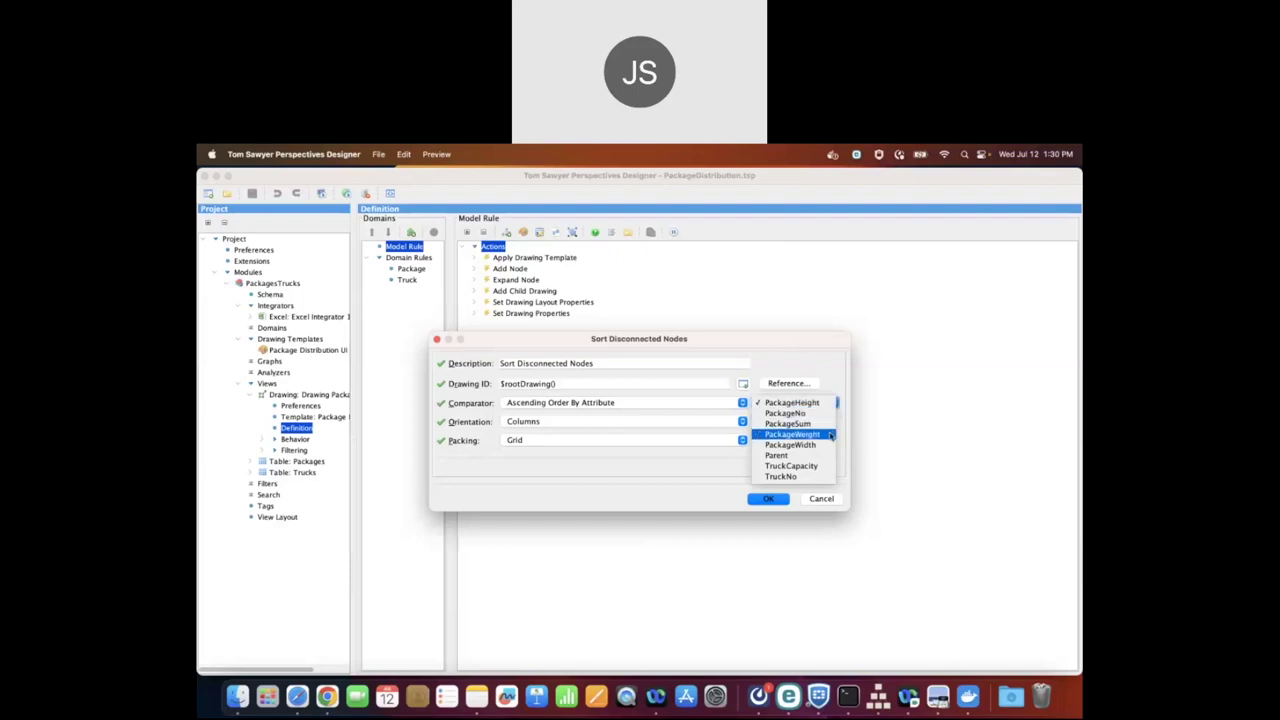
left_click(830, 436)
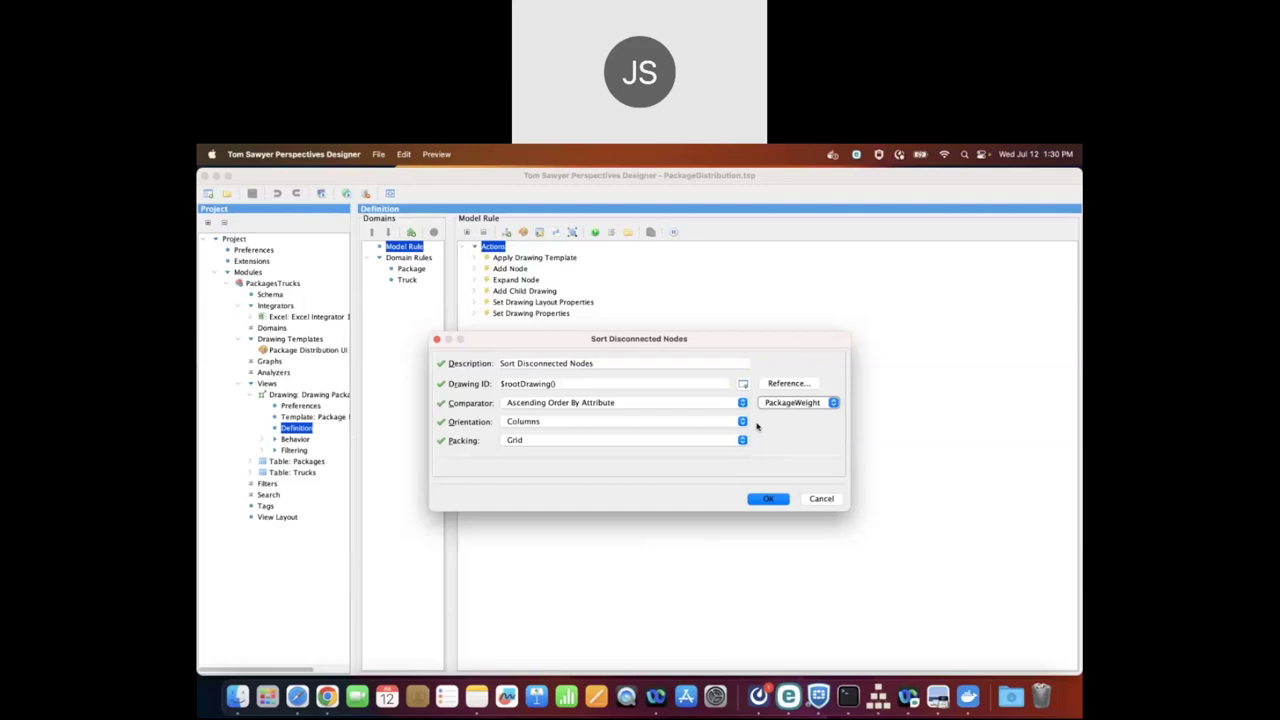
left_click(779, 500)
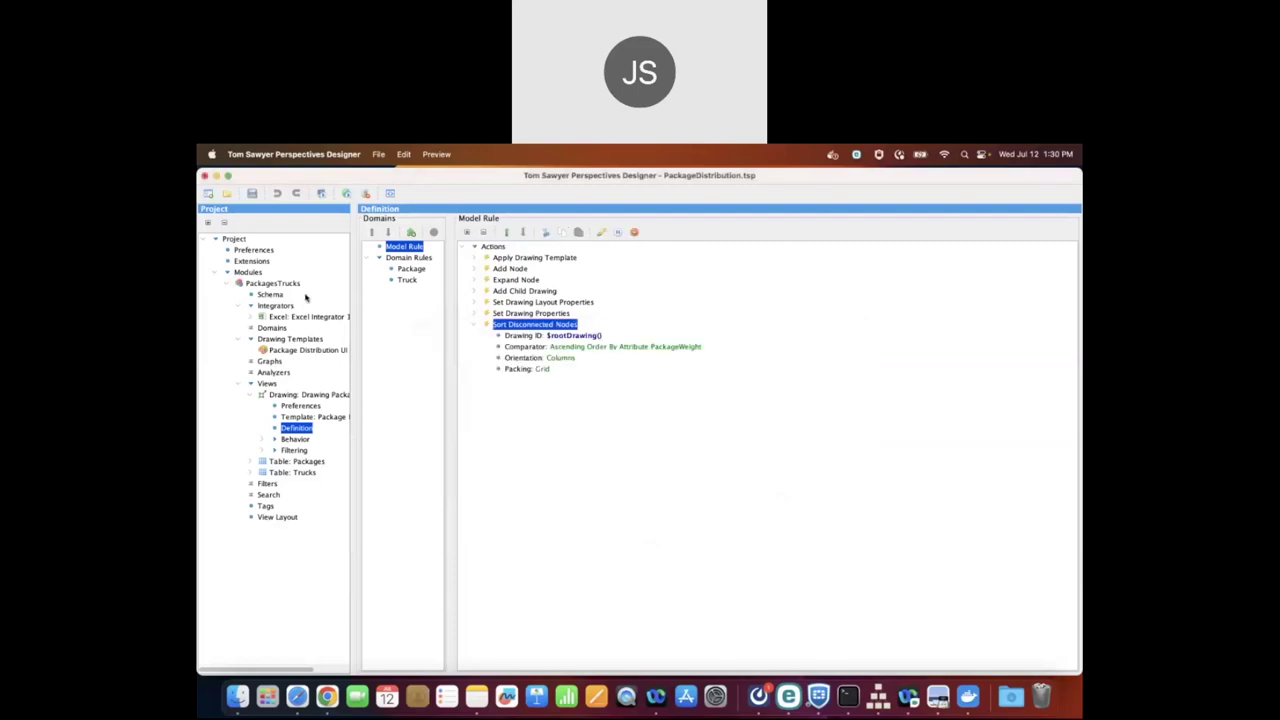
left_click(347, 193)
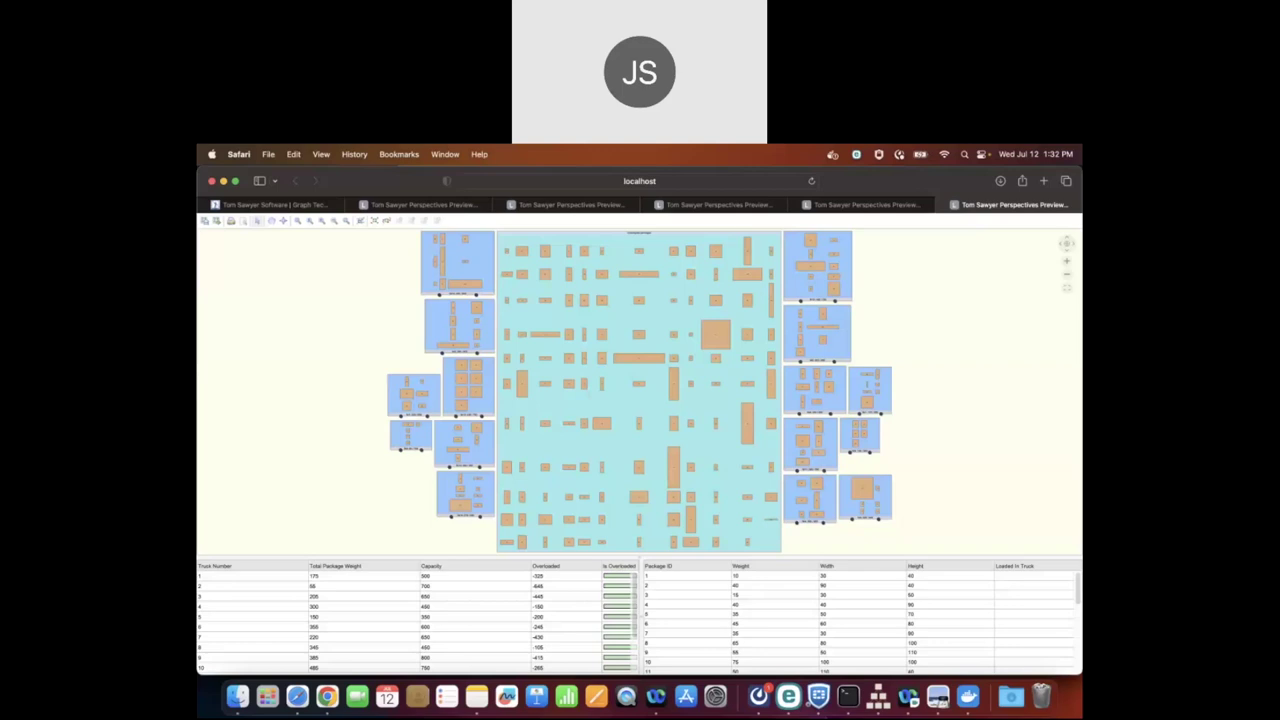
Step: Open the Tom Sawyer Perspectives release notes from the Tom Sawyer website and examine the Release 11.0.0 overview and new features
left_click(308, 205)
scroll(533, 547, "down", 20)
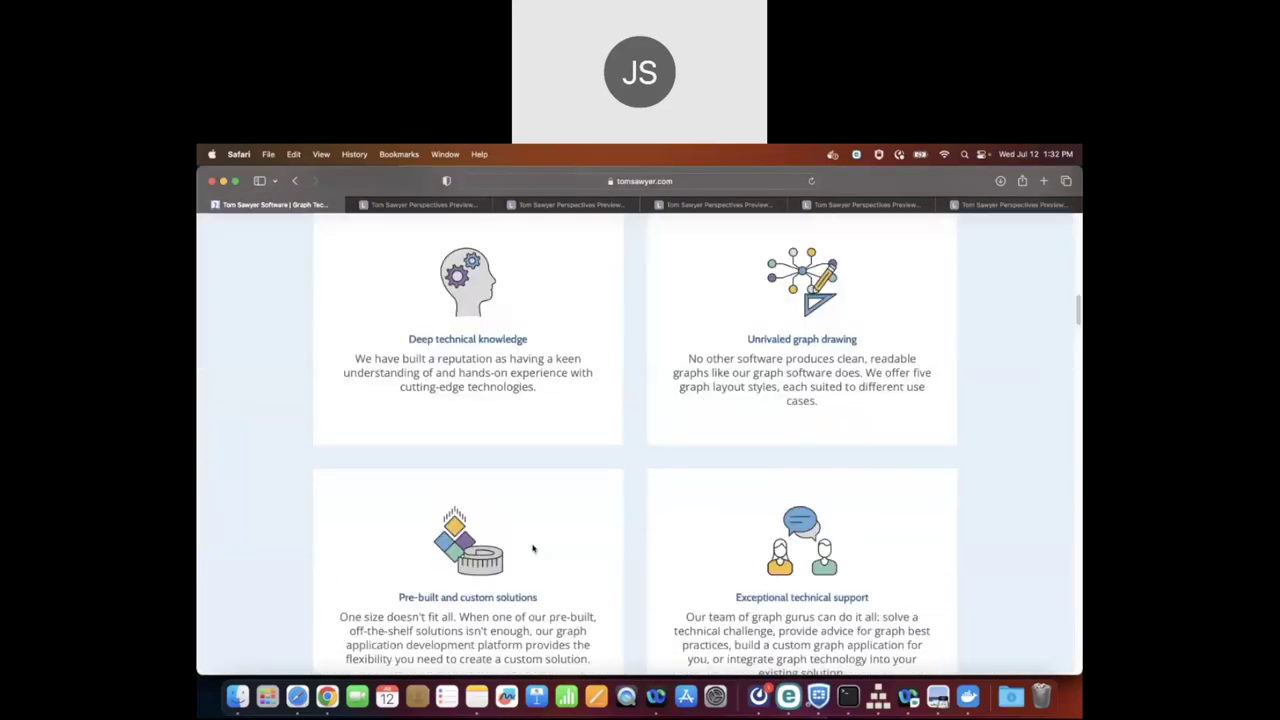
scroll(533, 548, "down", 15)
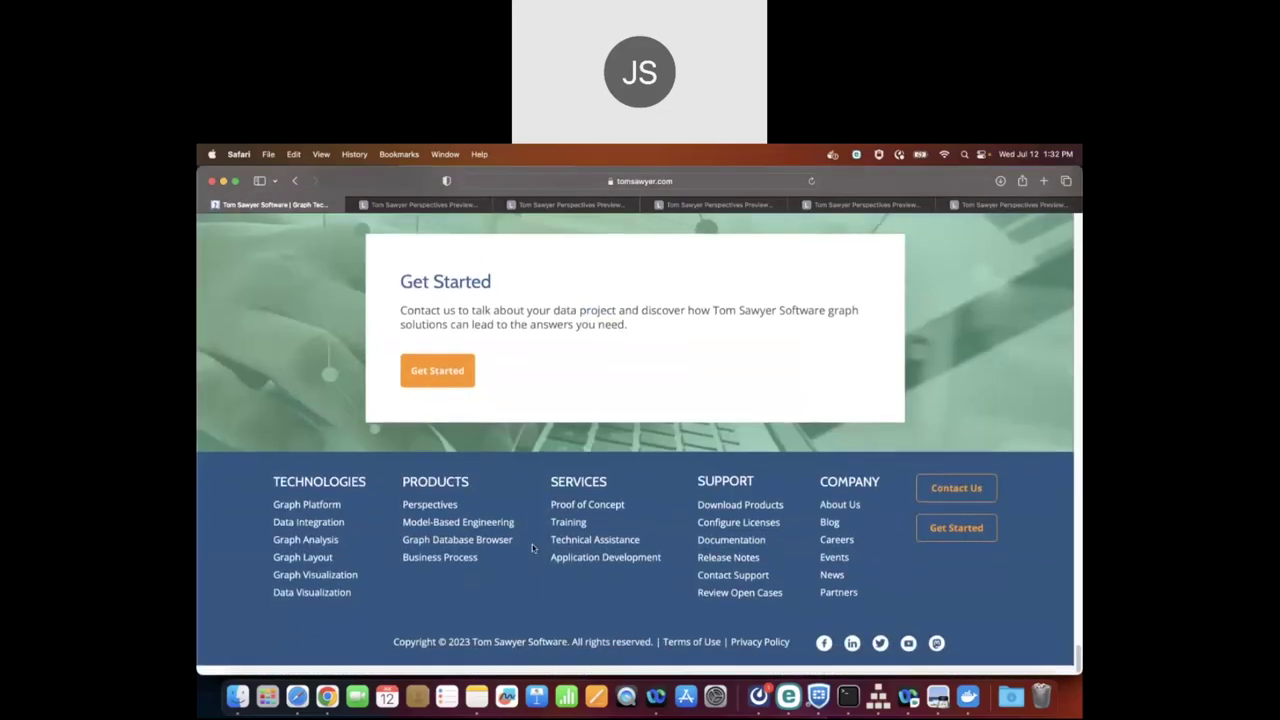
left_click(754, 567)
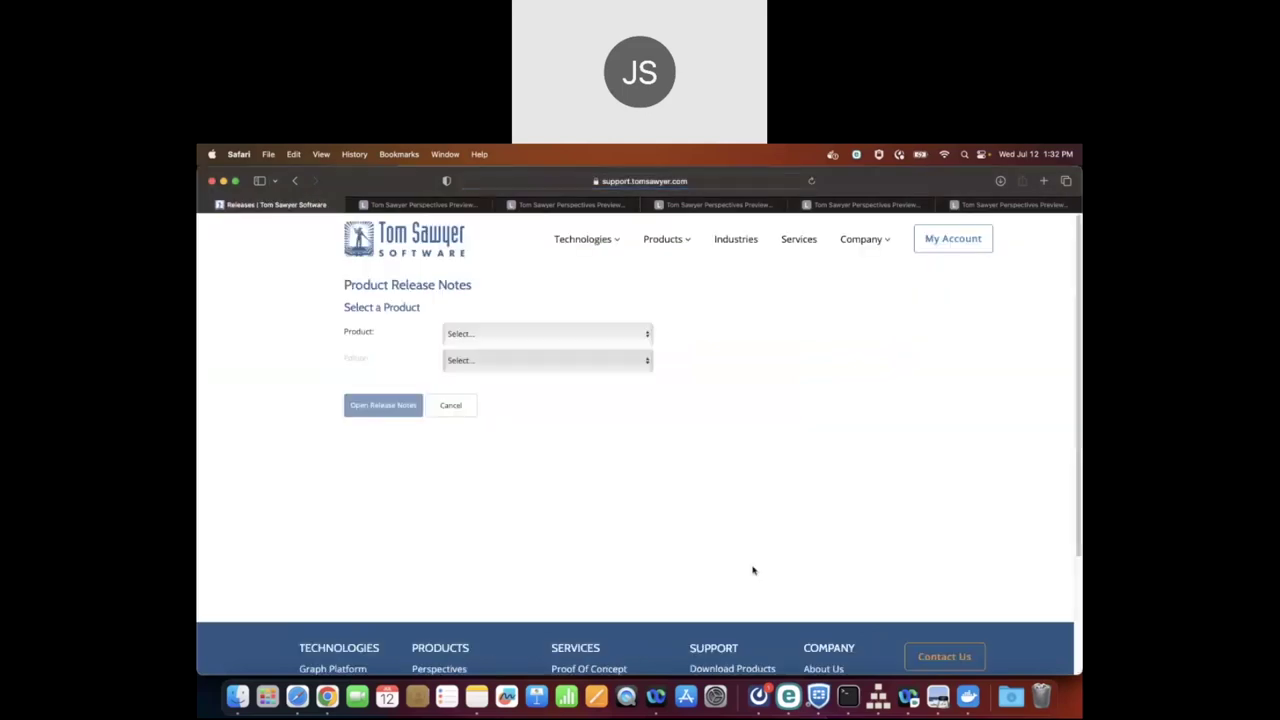
left_click(642, 335)
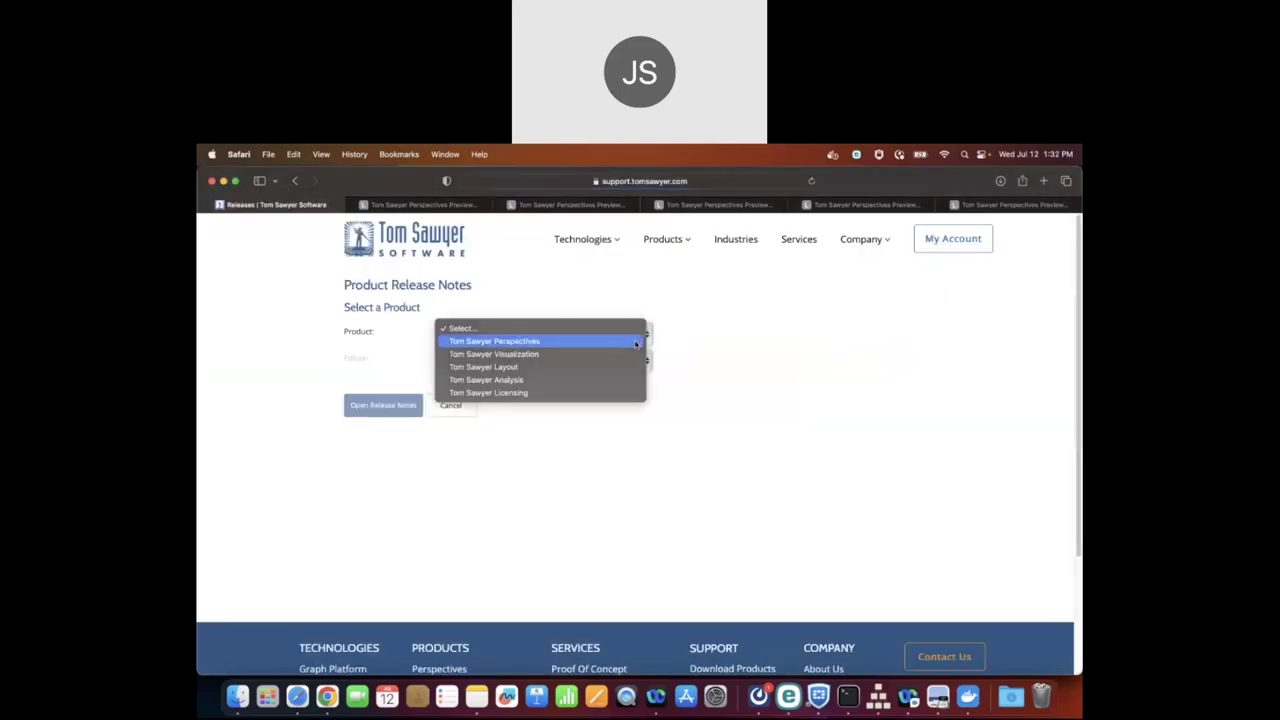
left_click(627, 341)
left_click(397, 406)
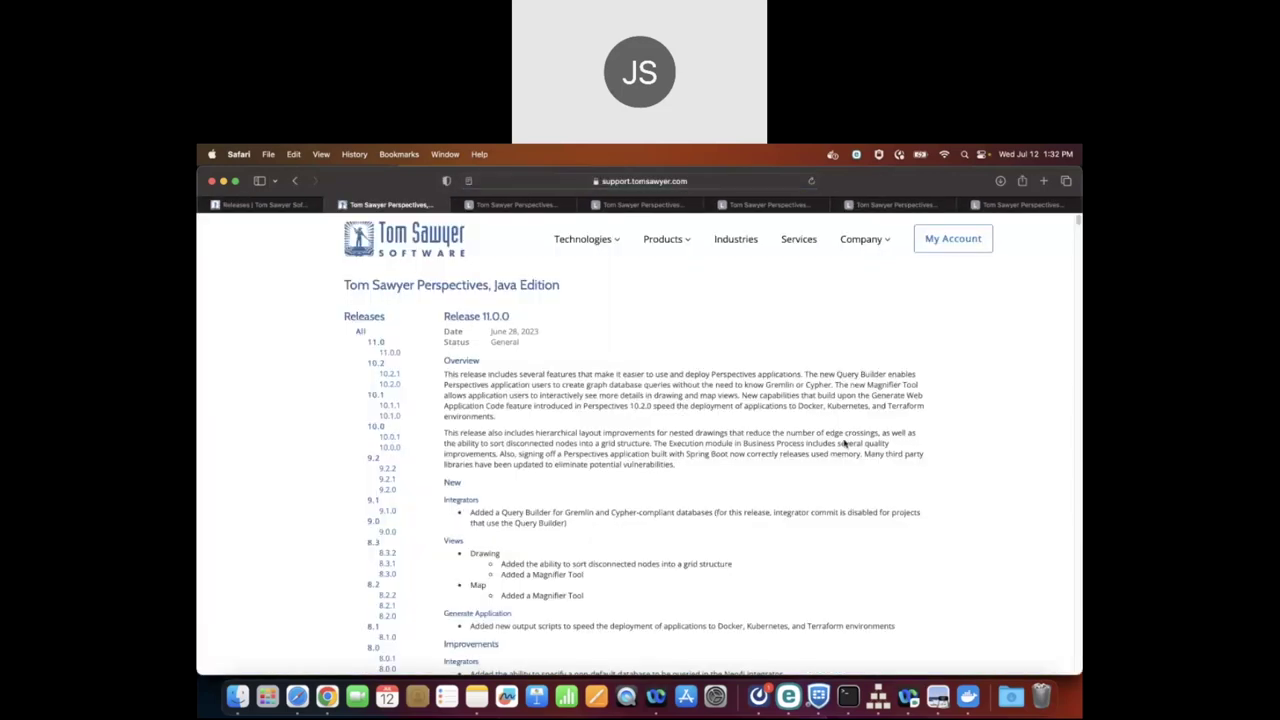
scroll(872, 485, "down", 1)
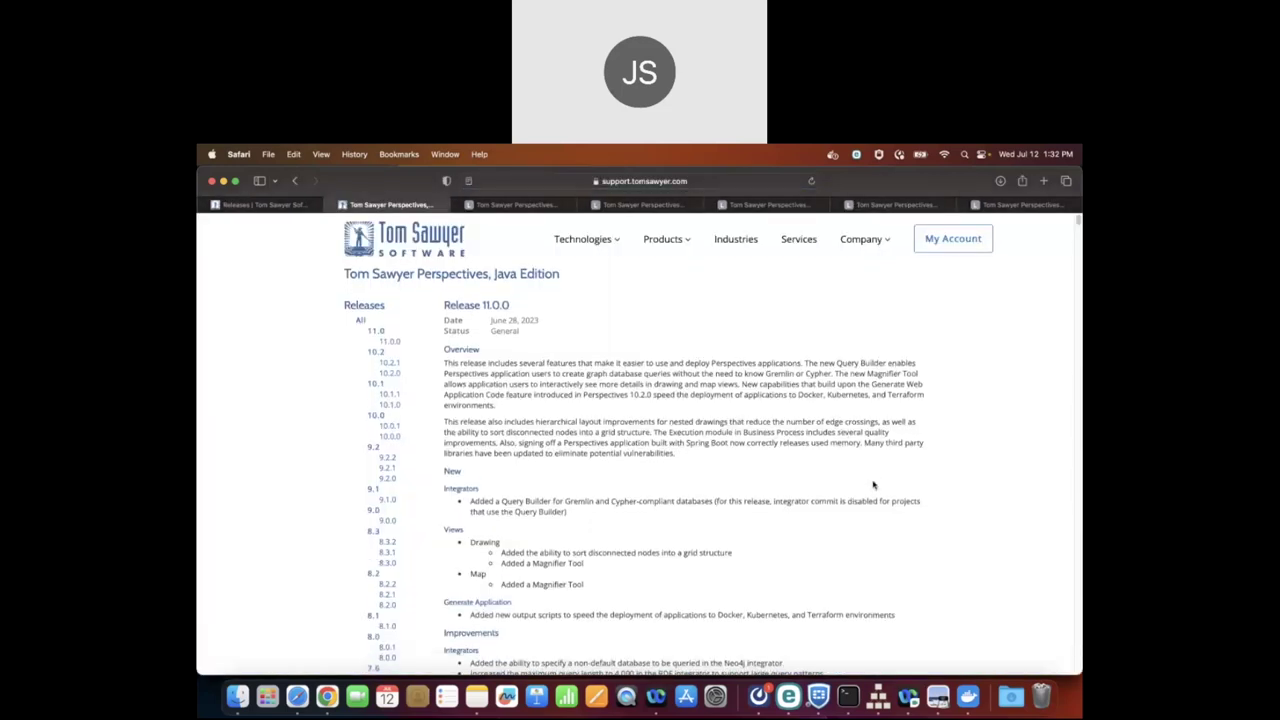
scroll(872, 485, "up", 1)
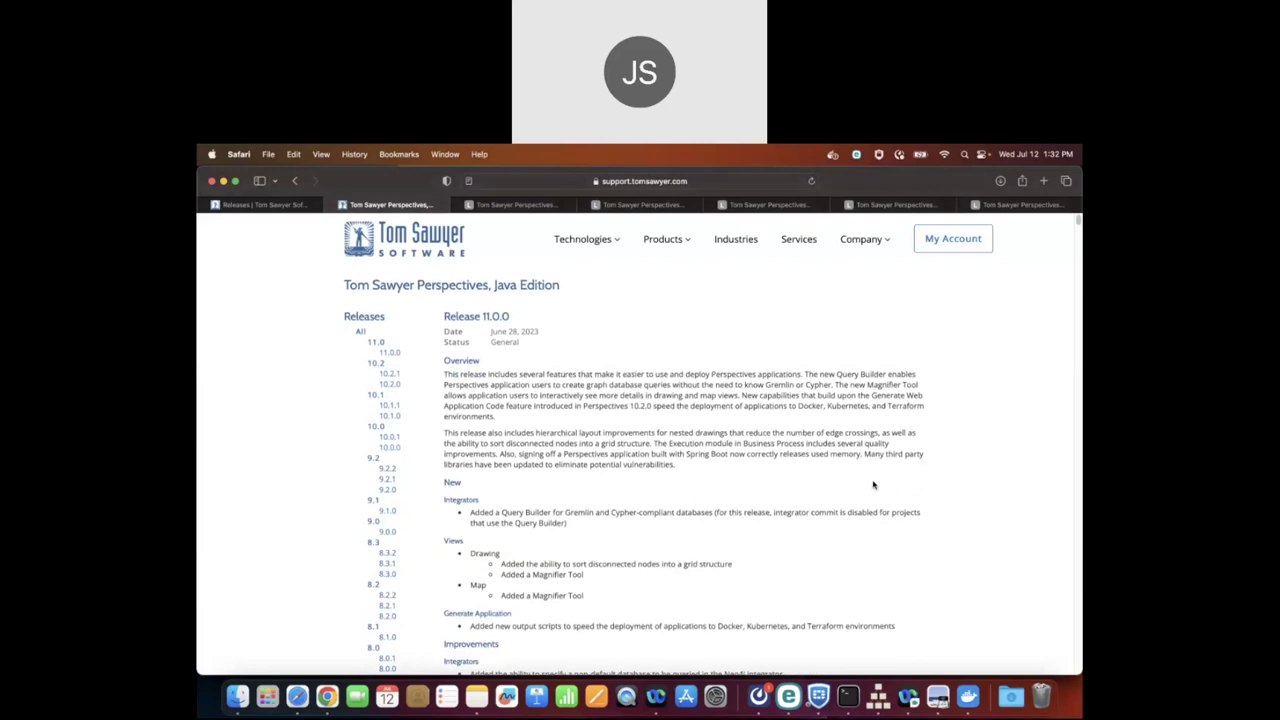
Step: Return to the Tom Sawyer home page, open the Graph Platform page and examine its explanation of graph platforms
left_click(299, 208)
left_click(425, 232)
mouse_move(551, 257)
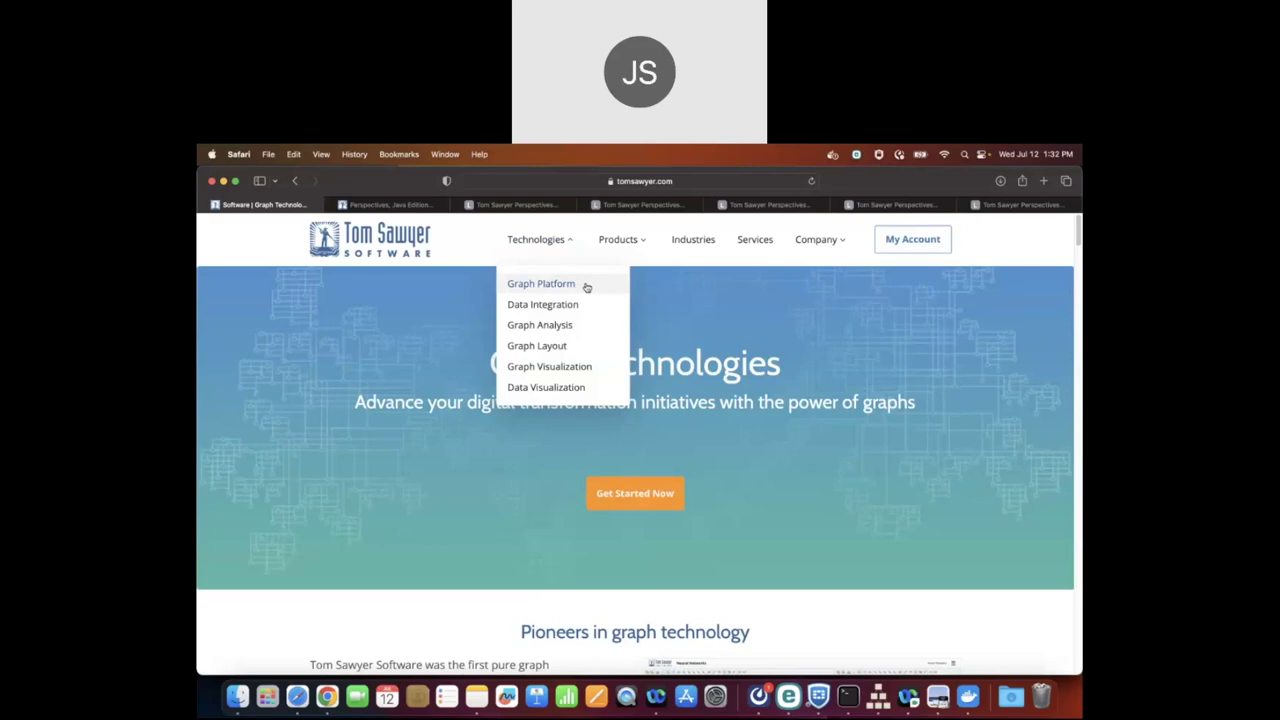
left_click(586, 287)
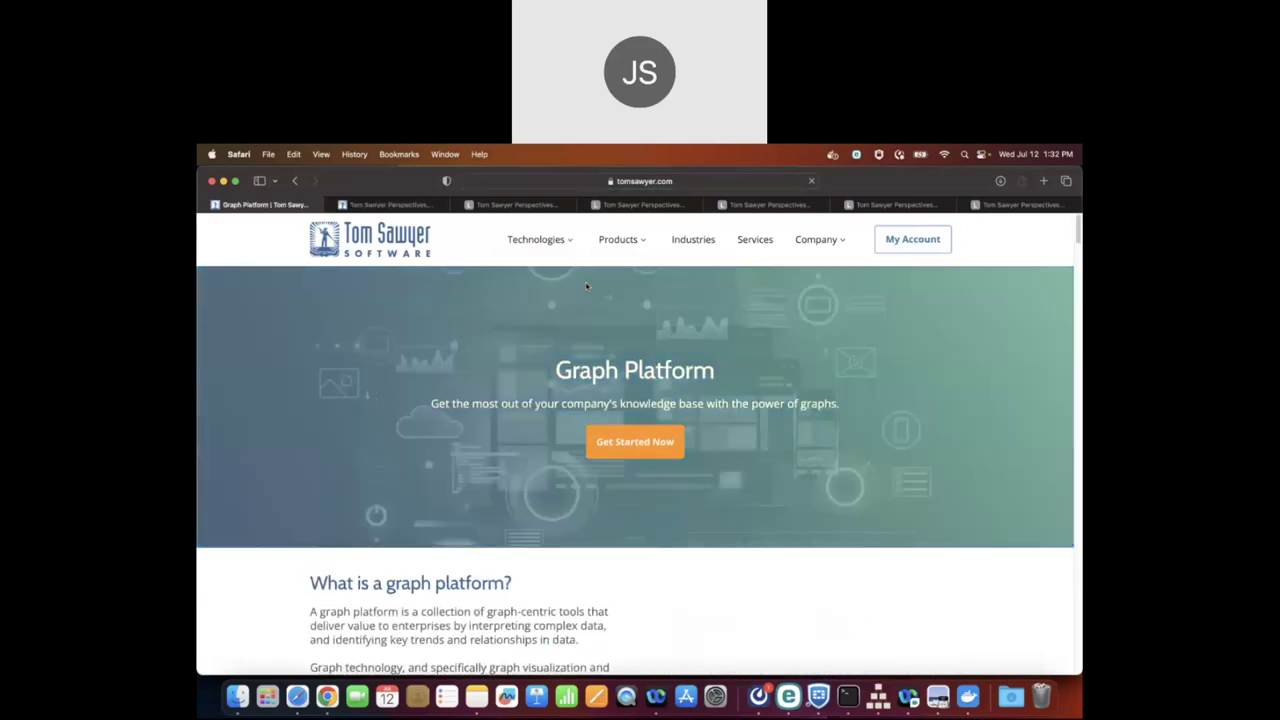
scroll(600, 520, "down", 4)
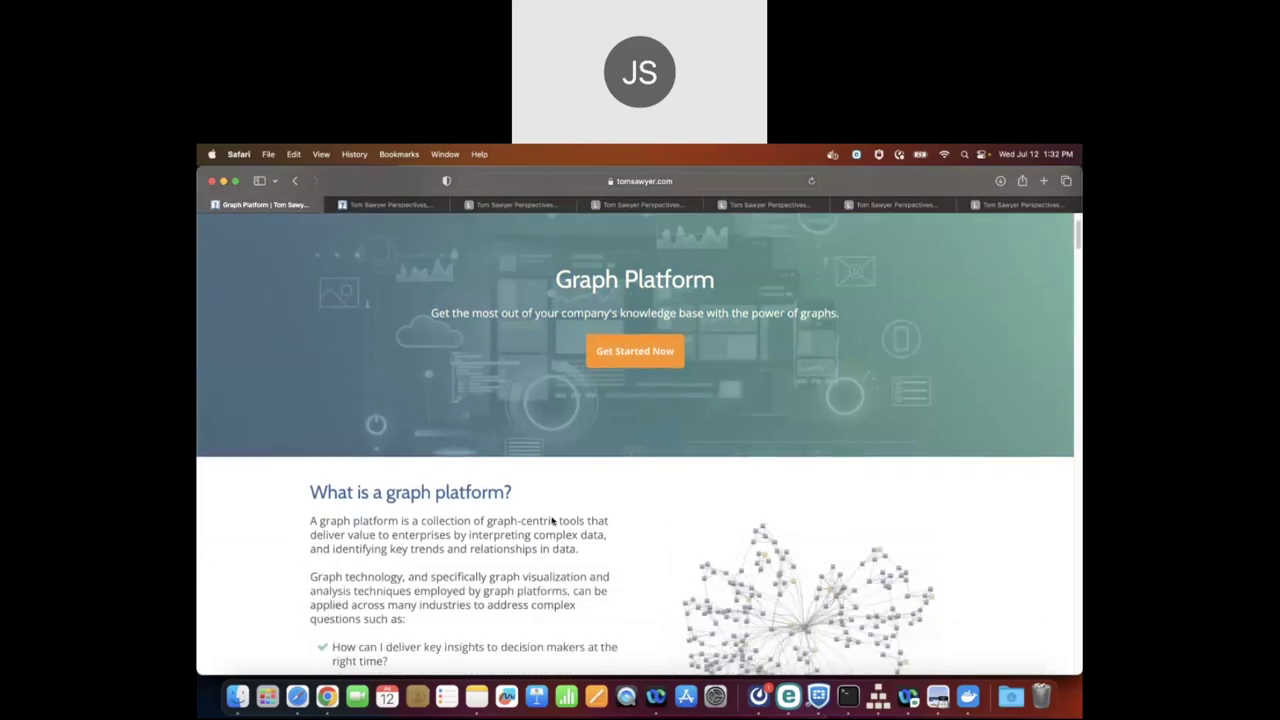
scroll(551, 520, "down", 2)
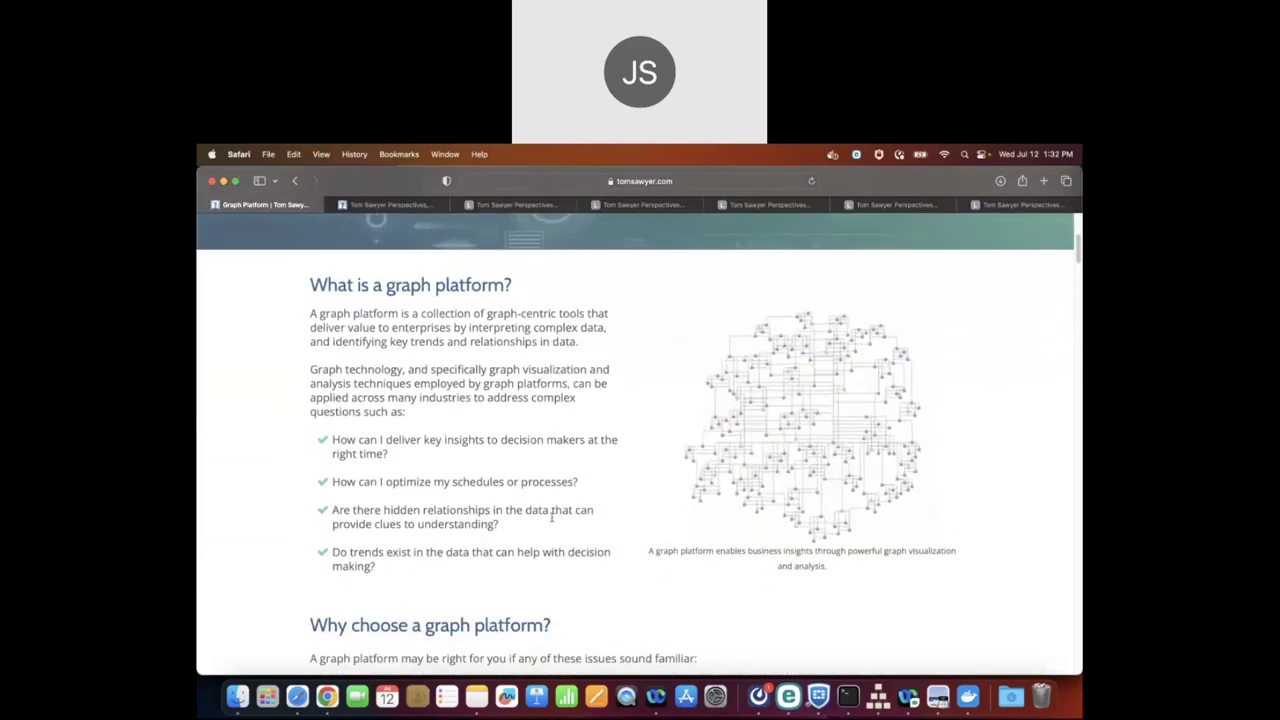